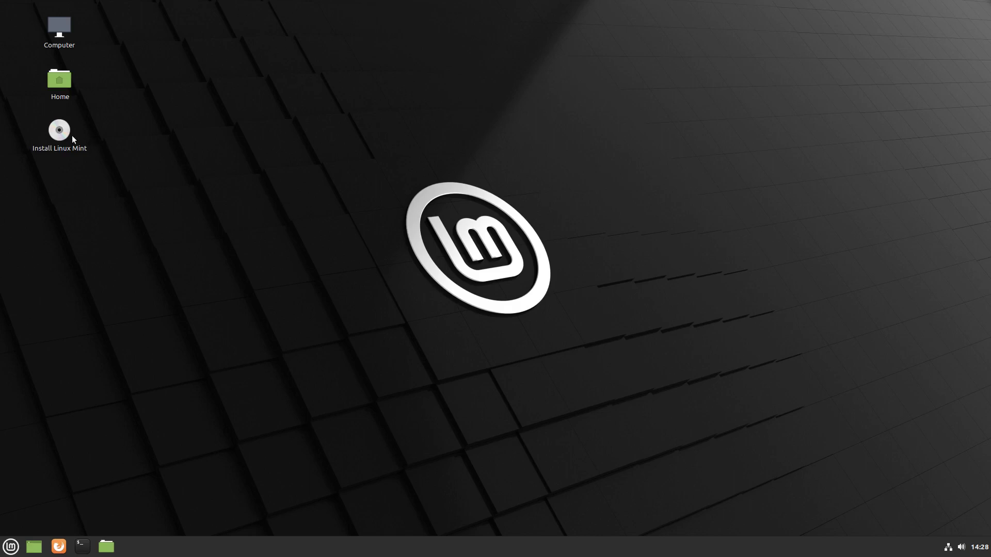
# - Launch the installer, keep English and the English (US) keyboard, and include multimedia codecs
pyautogui.click(54, 137)
pyautogui.click(415, 225)
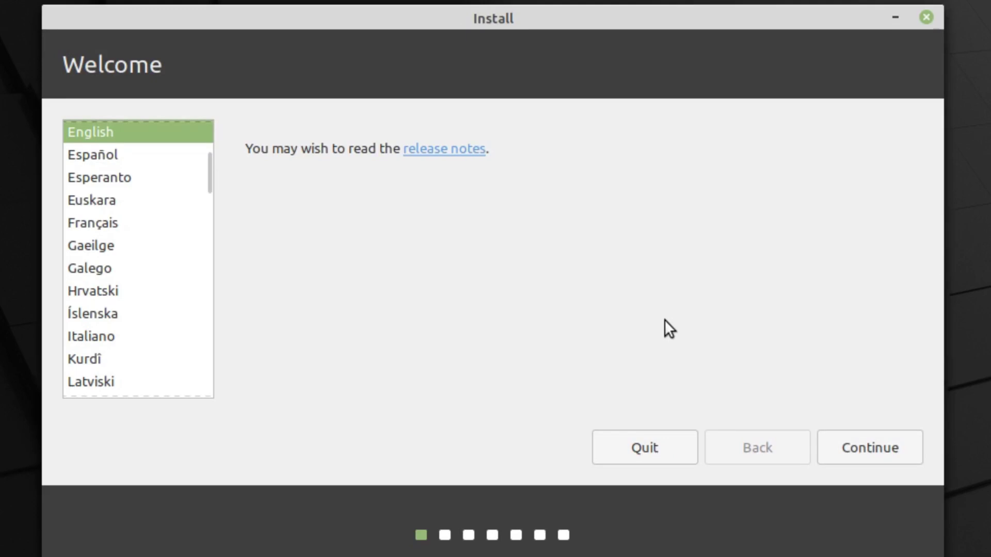
pyautogui.click(873, 448)
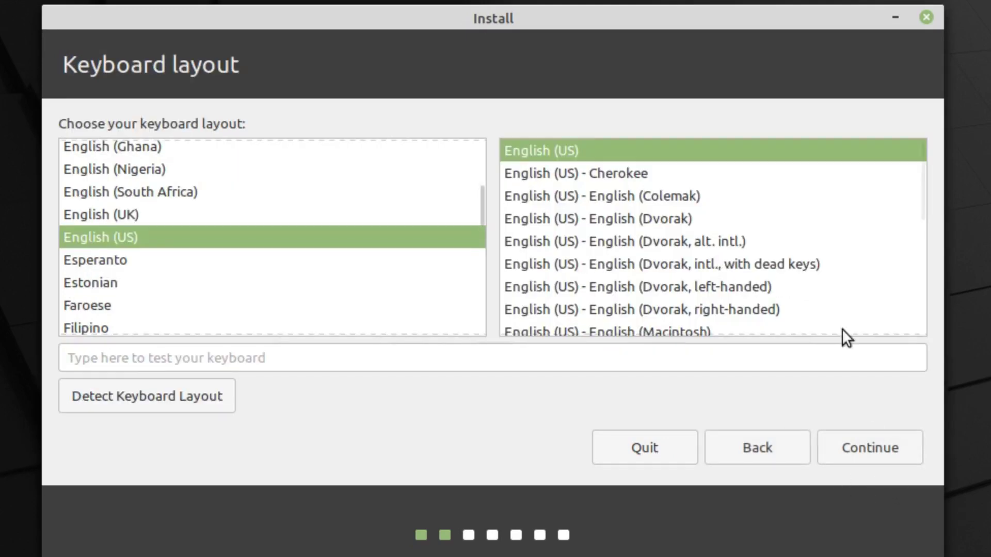
pyautogui.click(878, 441)
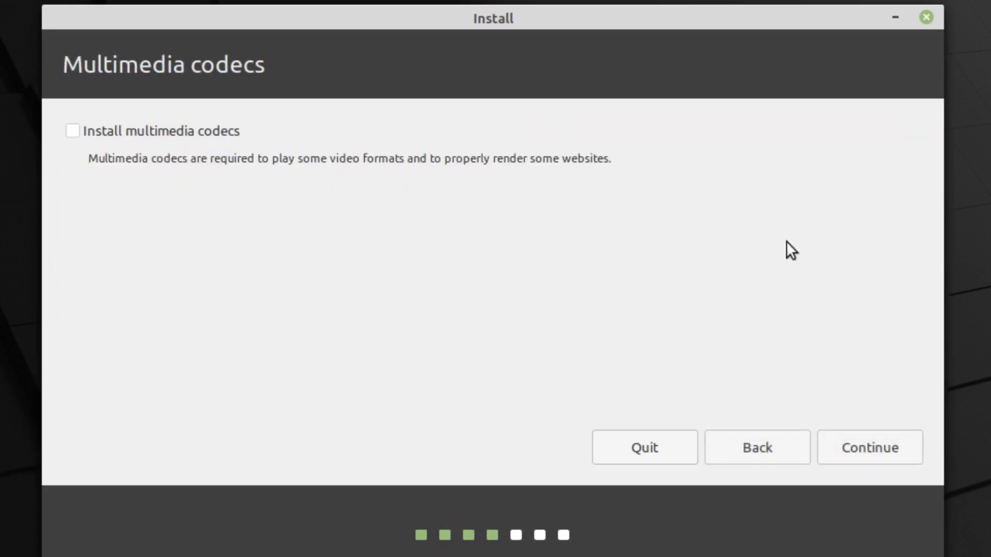
pyautogui.click(158, 130)
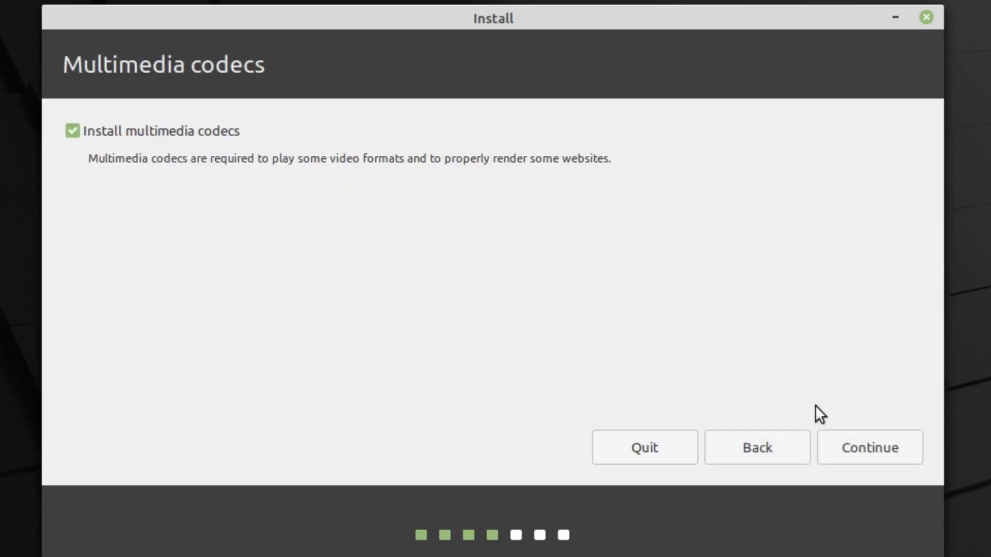
pyautogui.click(891, 443)
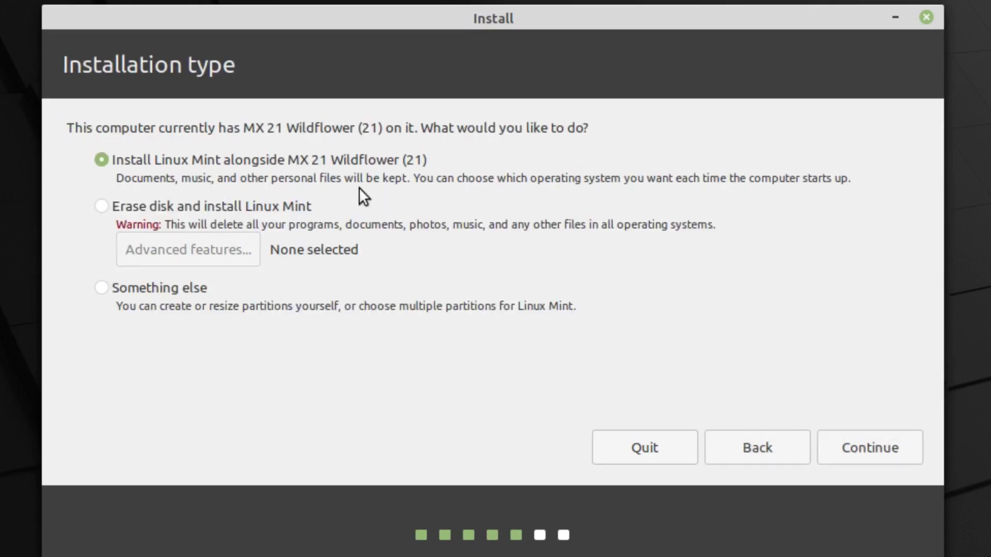
# - Choose Erase disk with LVM enabled, then start the install and confirm writing partitions to disk
pyautogui.click(194, 203)
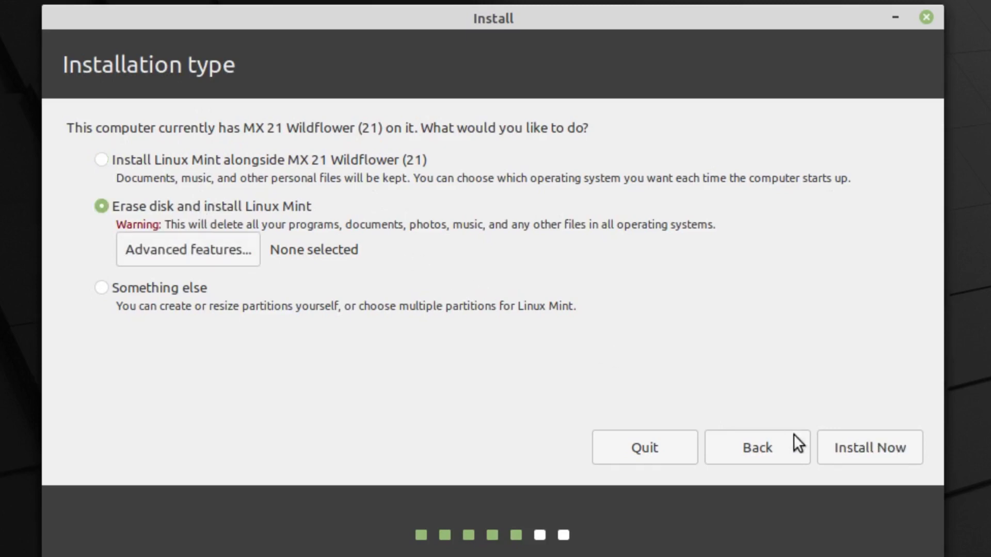
pyautogui.click(231, 252)
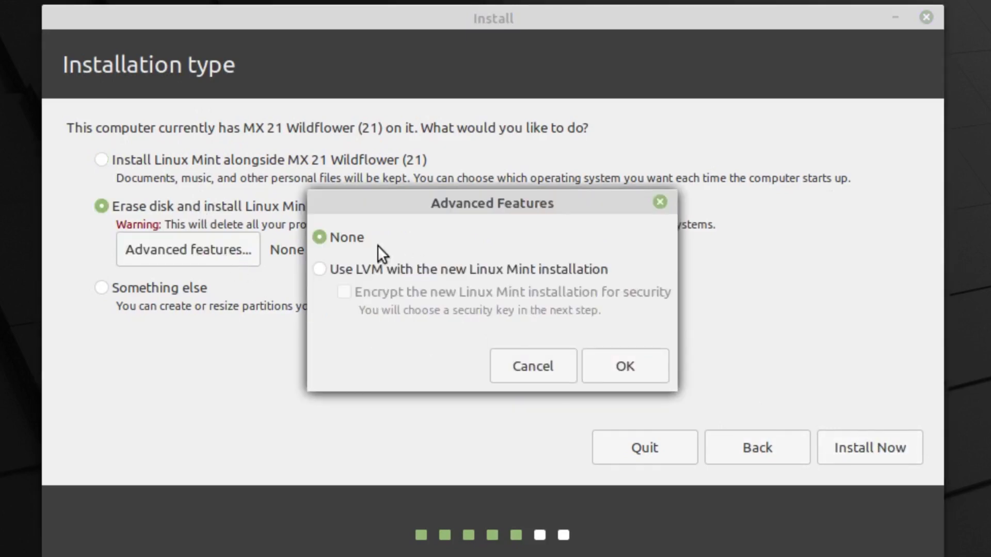
pyautogui.click(543, 363)
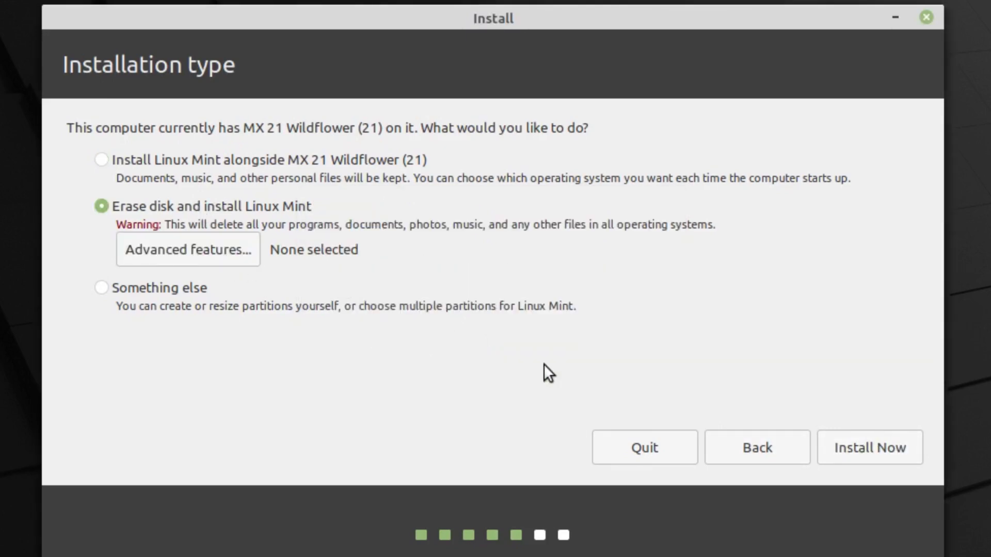
pyautogui.click(230, 246)
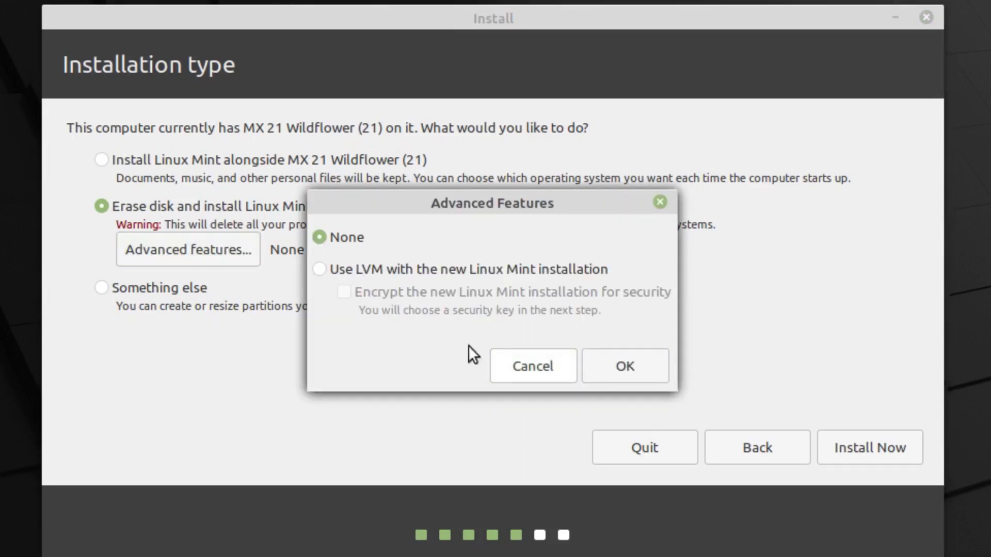
pyautogui.click(346, 272)
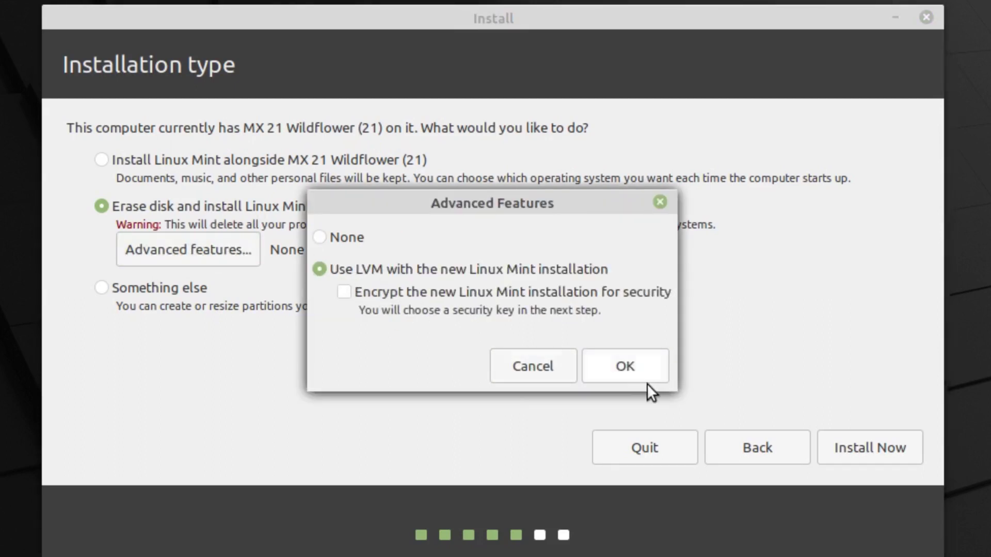
pyautogui.click(646, 374)
pyautogui.click(854, 436)
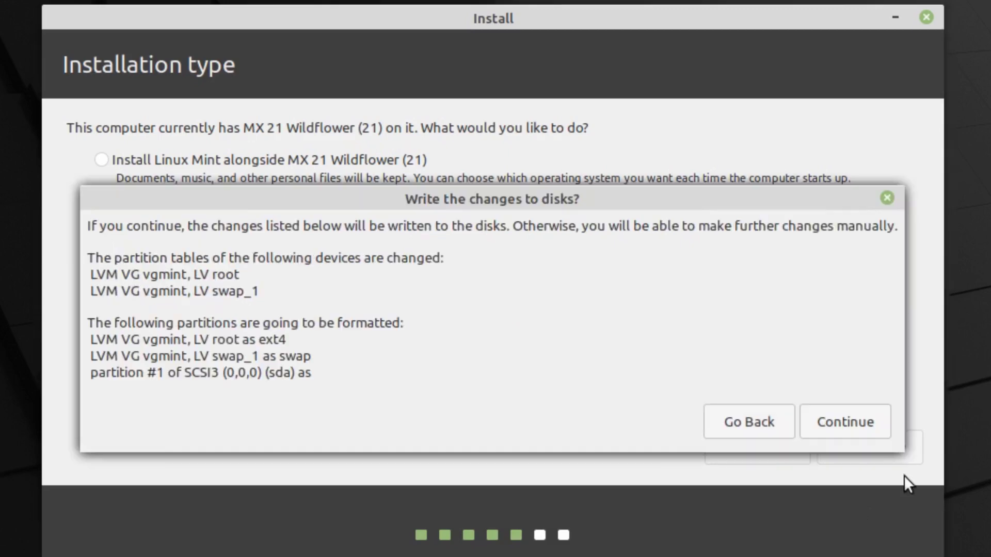
pyautogui.click(808, 422)
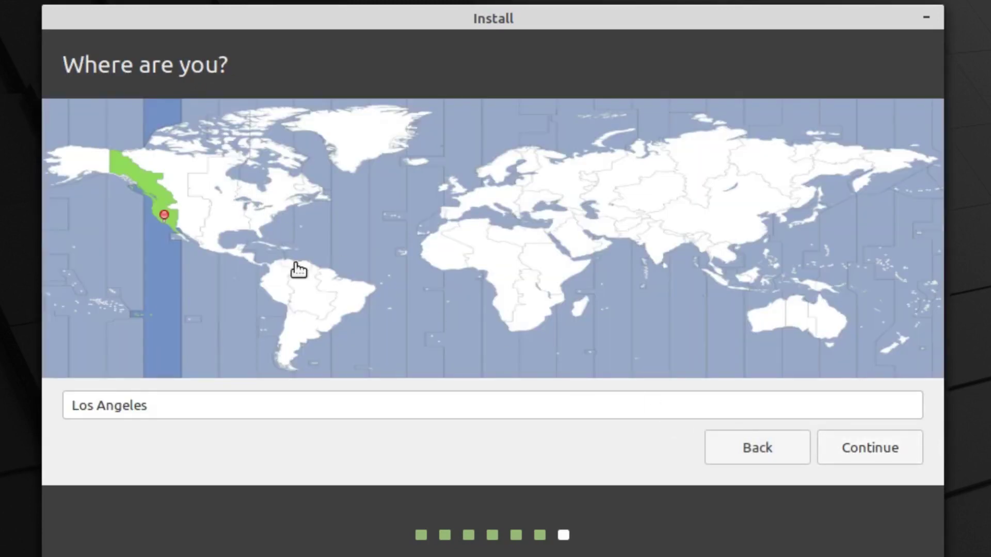
# - Set the New York time zone, create the 'mint' account with its password, and begin copying files
pyautogui.click(269, 223)
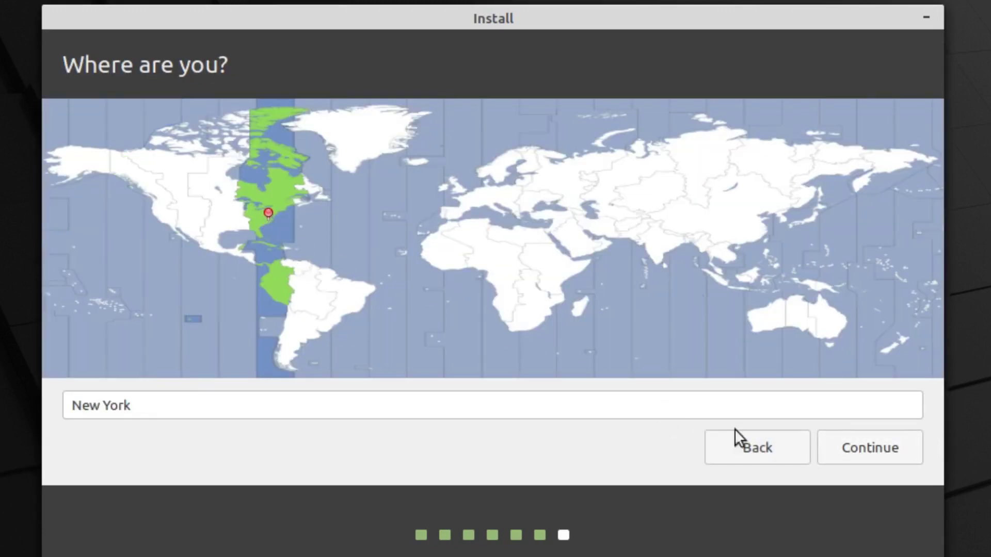
pyautogui.click(877, 447)
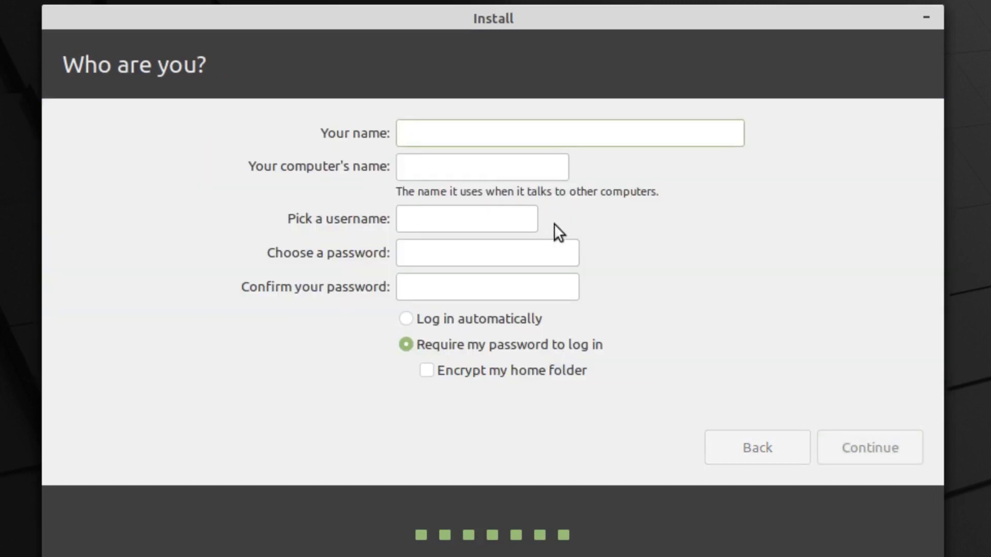
pyautogui.write('mint')
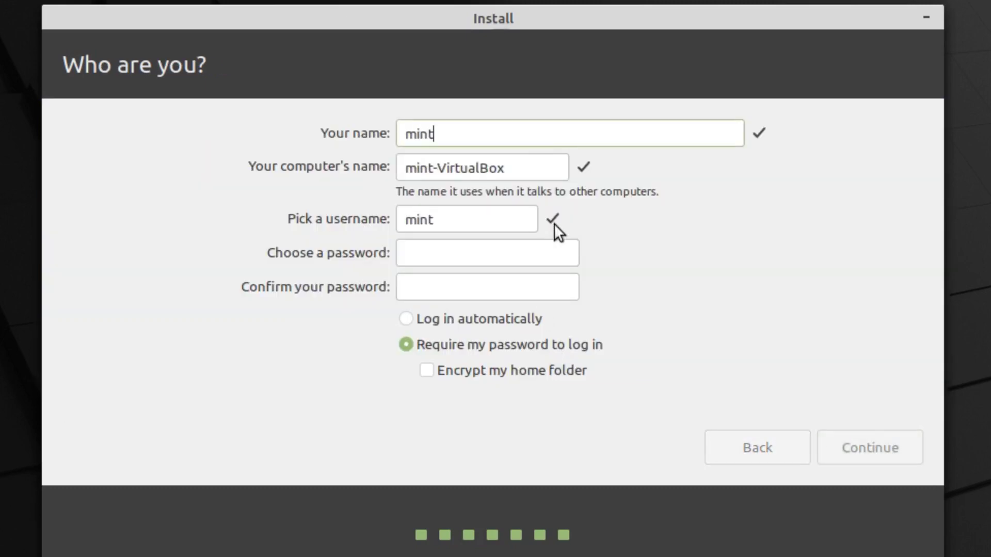
pyautogui.press('Tab')
pyautogui.press('Tab')
pyautogui.press('Tab')
pyautogui.write('123')
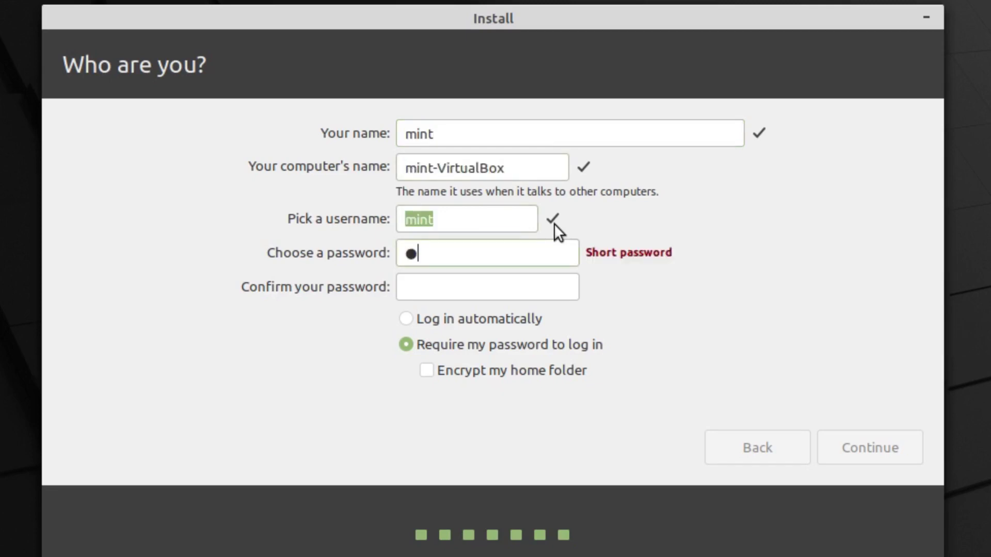
pyautogui.press('Tab')
pyautogui.write('123')
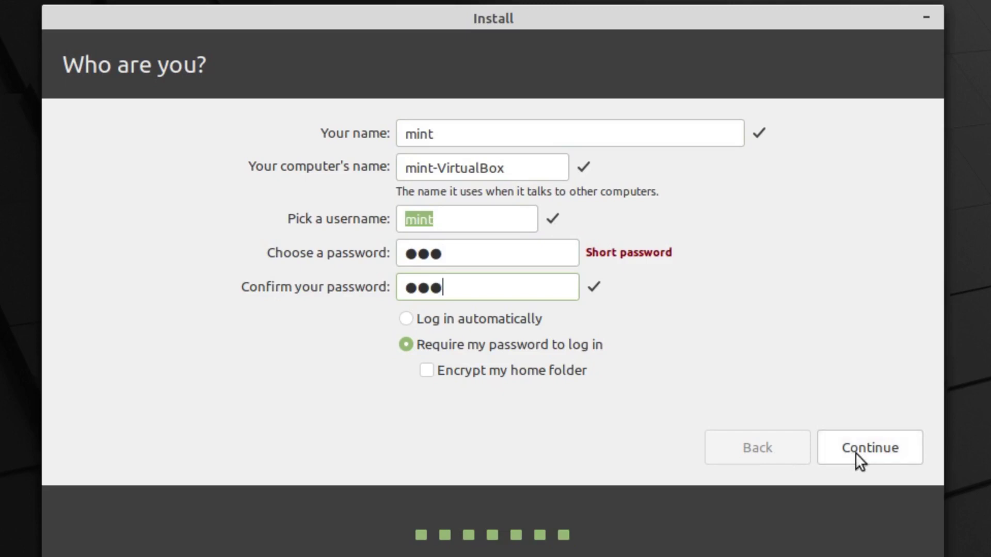
pyautogui.click(854, 451)
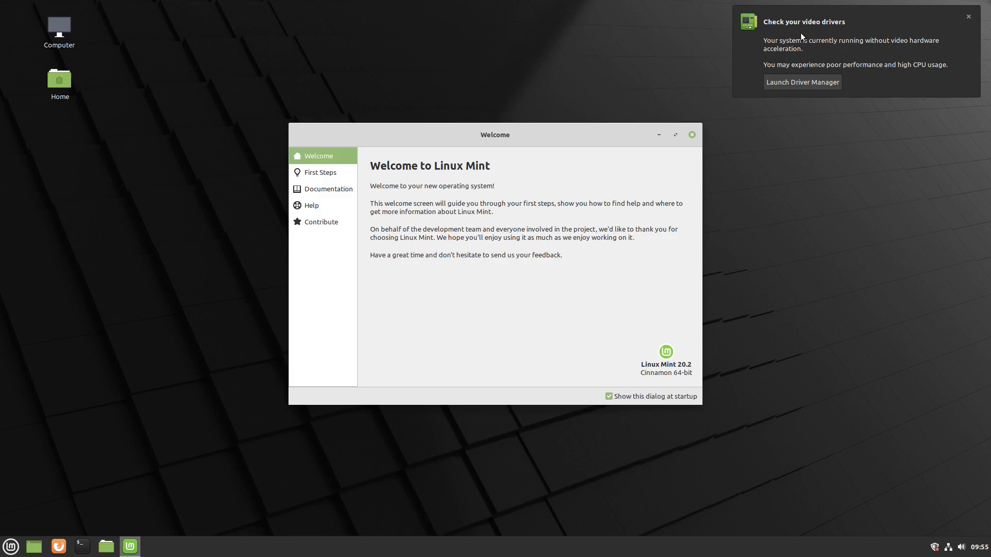
# - Stop the Welcome screen from showing at startup and set the desktop accent colour to red
pyautogui.click(969, 17)
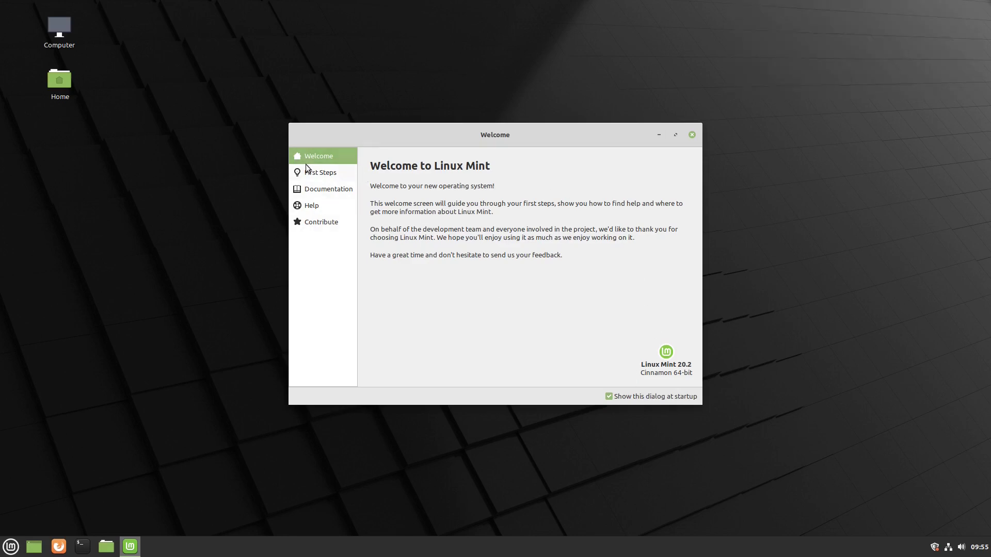
pyautogui.click(609, 396)
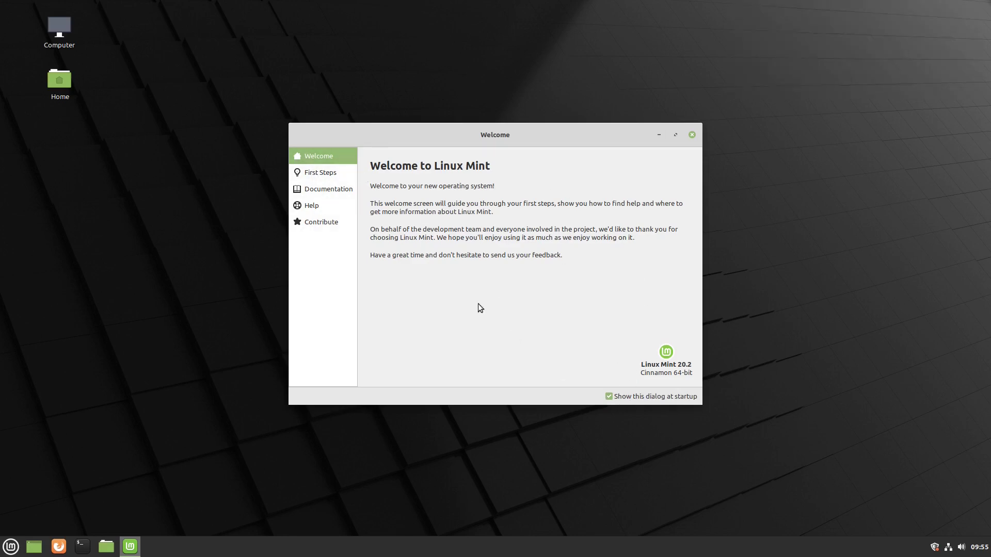
pyautogui.click(324, 172)
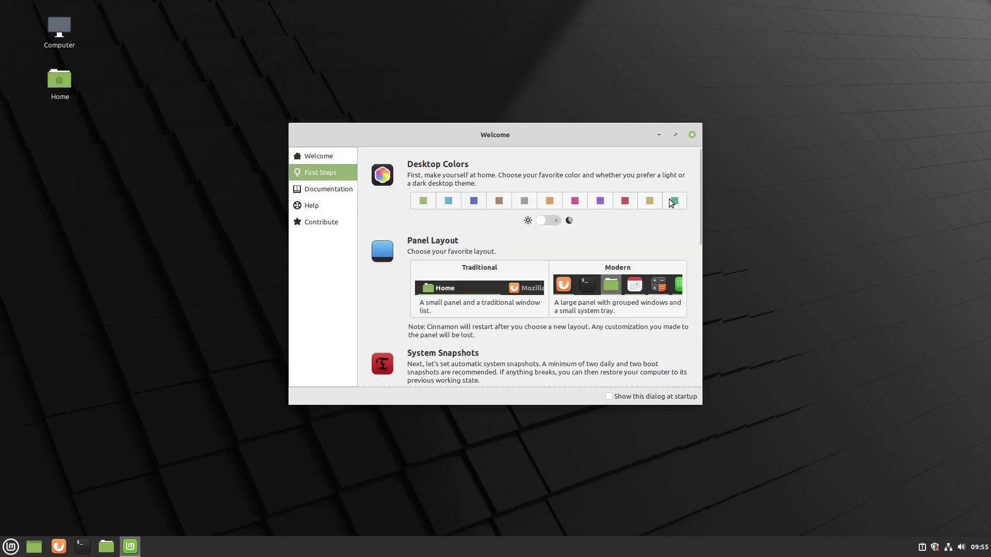
pyautogui.click(626, 201)
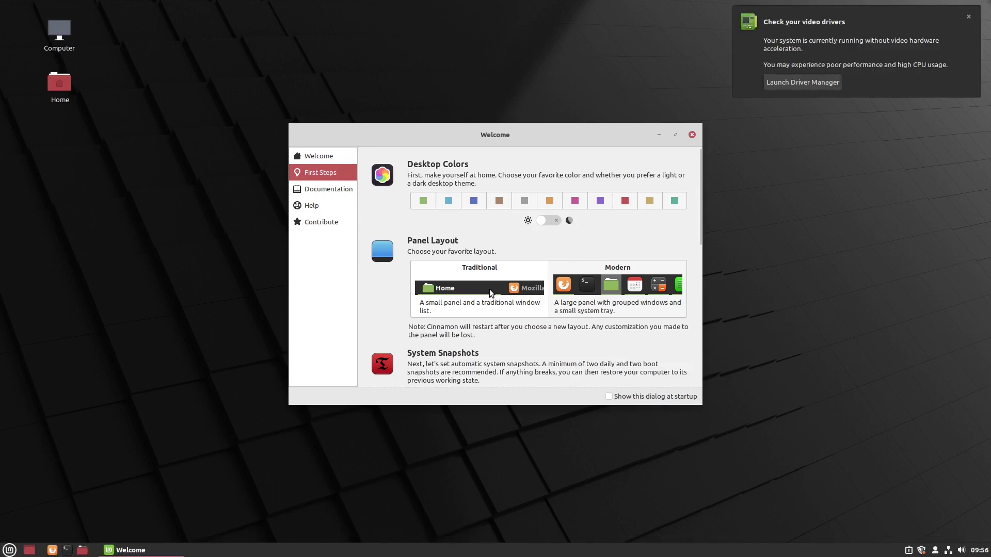
# - Apply the Modern panel layout from First Steps
pyautogui.click(969, 16)
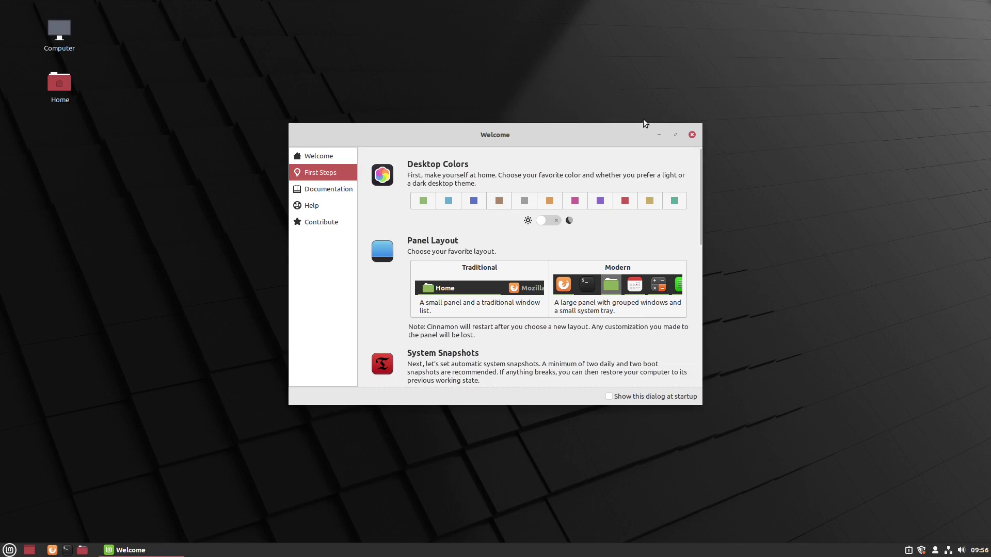
pyautogui.click(613, 283)
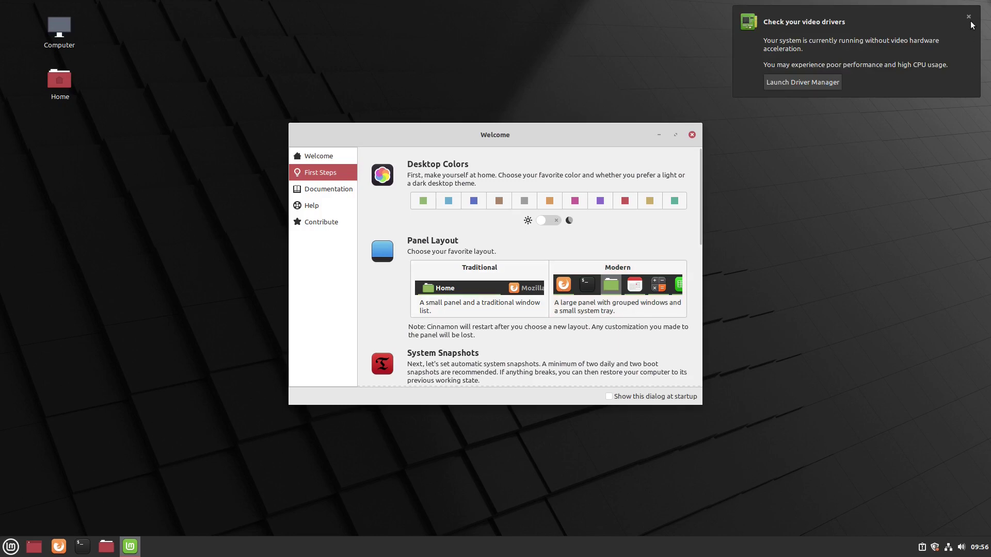
pyautogui.click(969, 16)
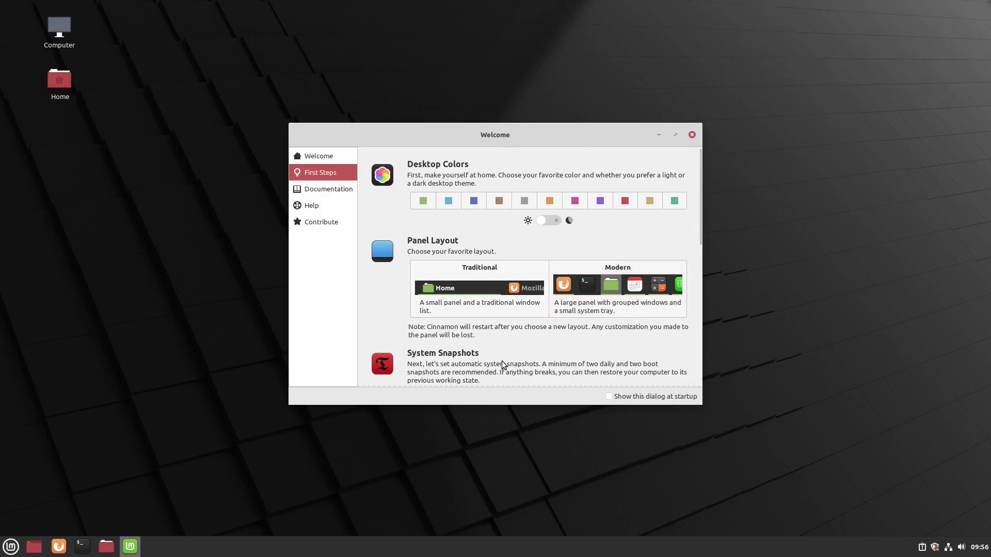
pyautogui.scroll(-2, 663, 294)
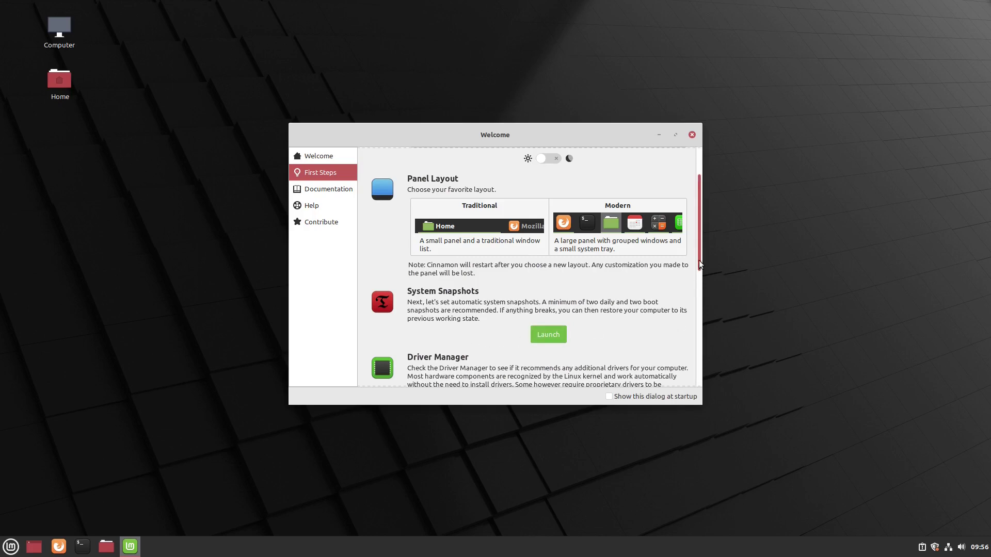
pyautogui.scroll(-3, 699, 252)
pyautogui.click(554, 331)
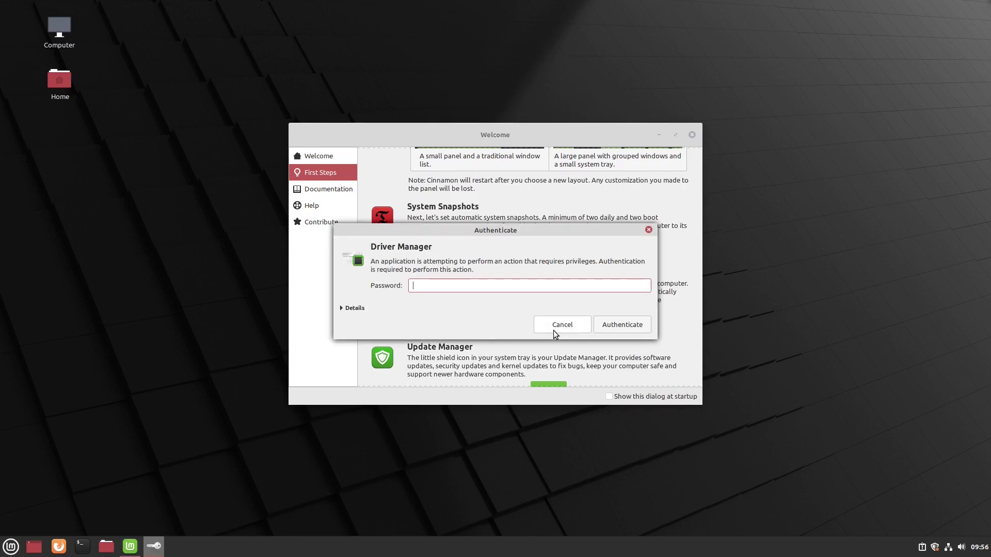
pyautogui.write('***')
pyautogui.press('Return')
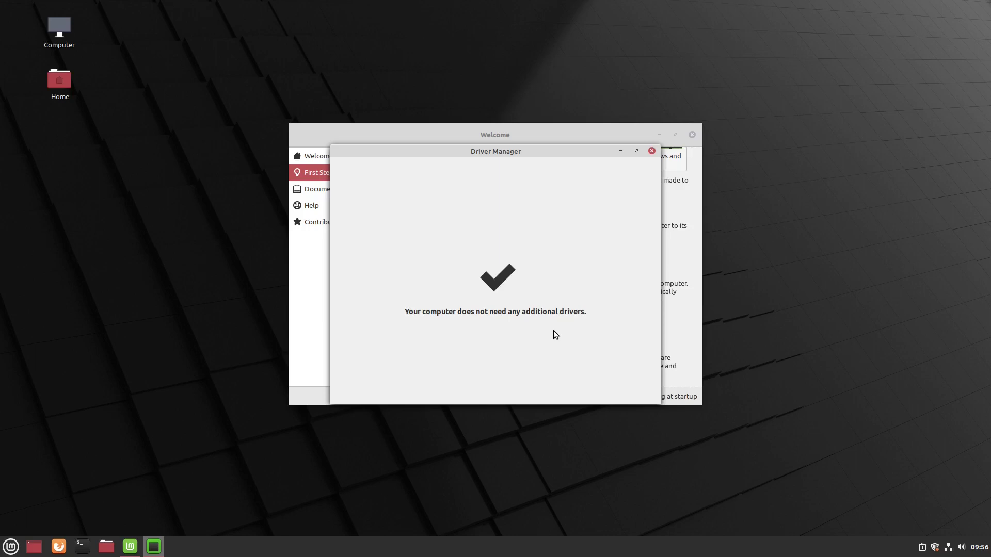
pyautogui.click(652, 150)
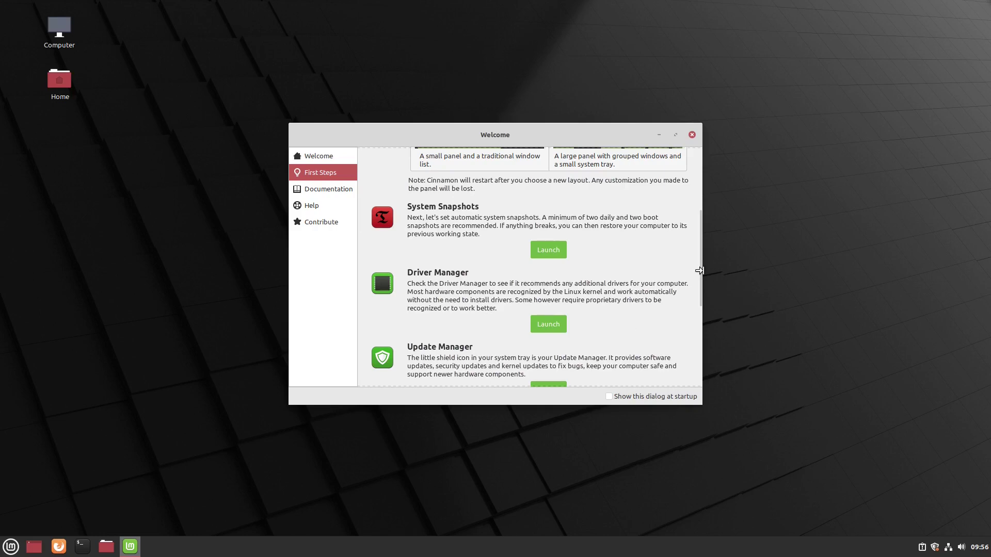
pyautogui.moveTo(700, 278); pyautogui.dragTo(704, 314)
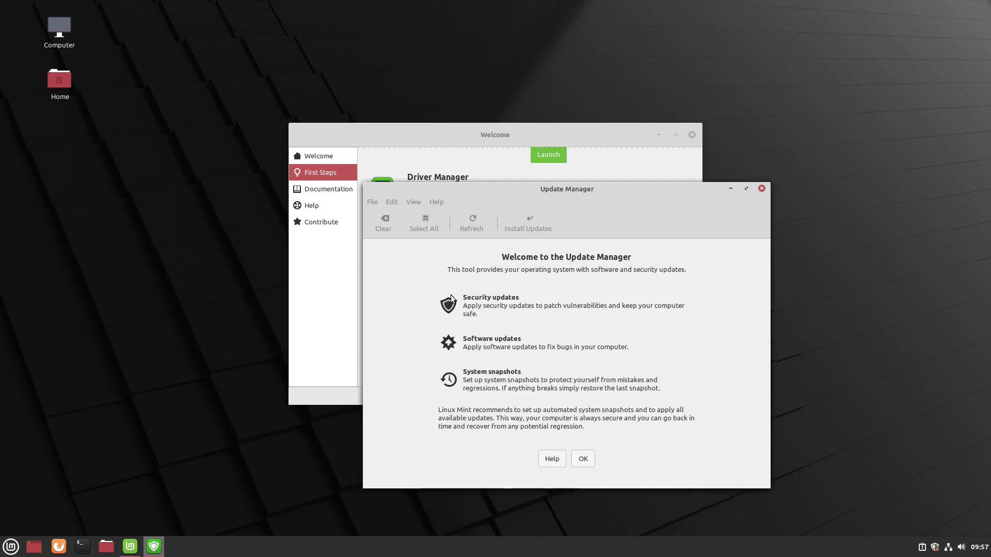
# - Dismiss the Update Manager welcome page, accept switching to a local mirror, and authenticate with the password
pyautogui.click(583, 459)
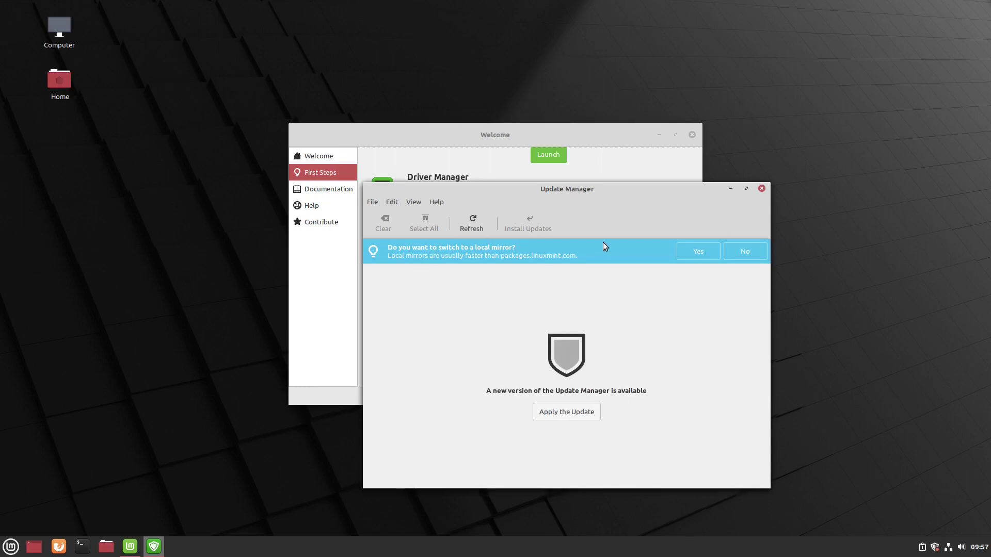
pyautogui.click(702, 254)
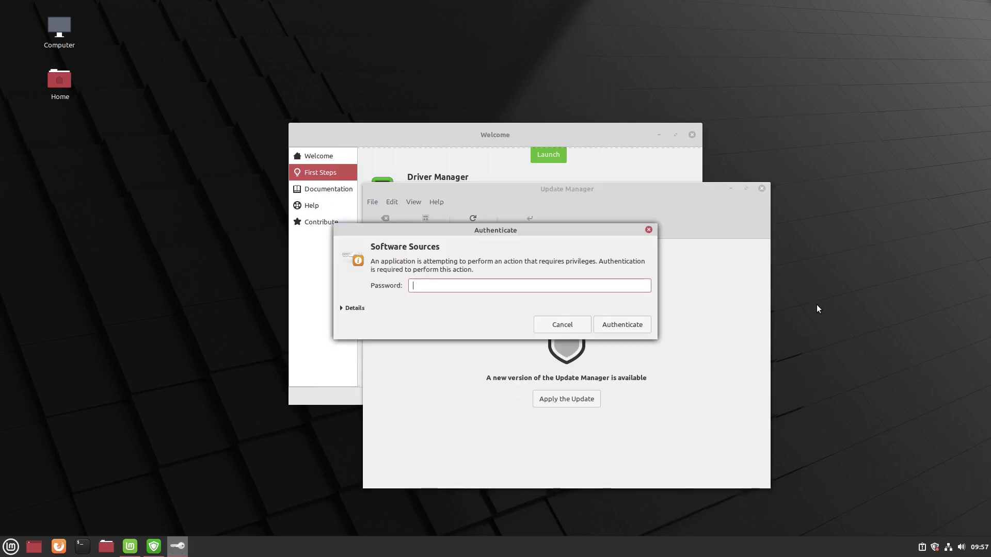
pyautogui.write('•••')
pyautogui.press('Return')
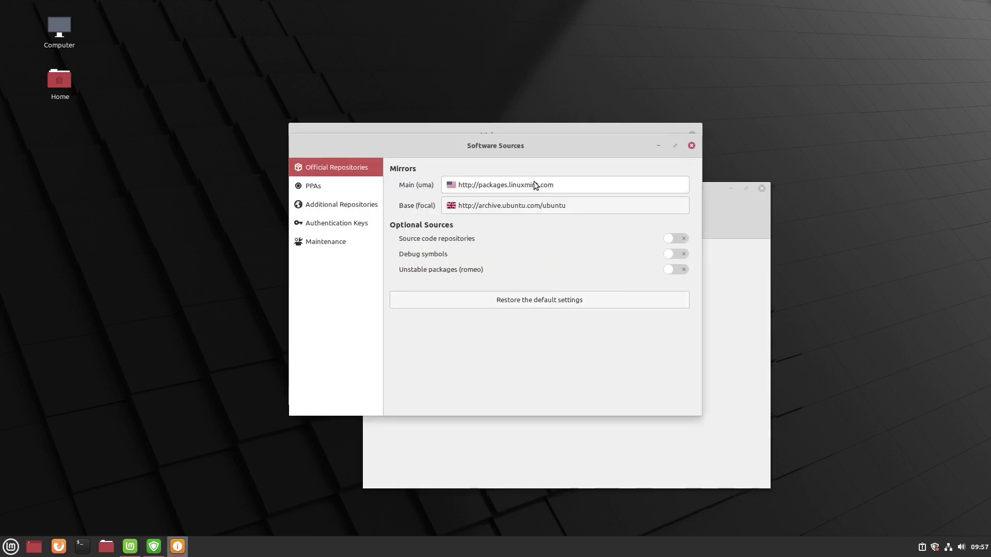
# - Set the Main mirror to Linux Mint and Base to ftp.ussg.iu.edu, then update the APT cache
pyautogui.click(547, 185)
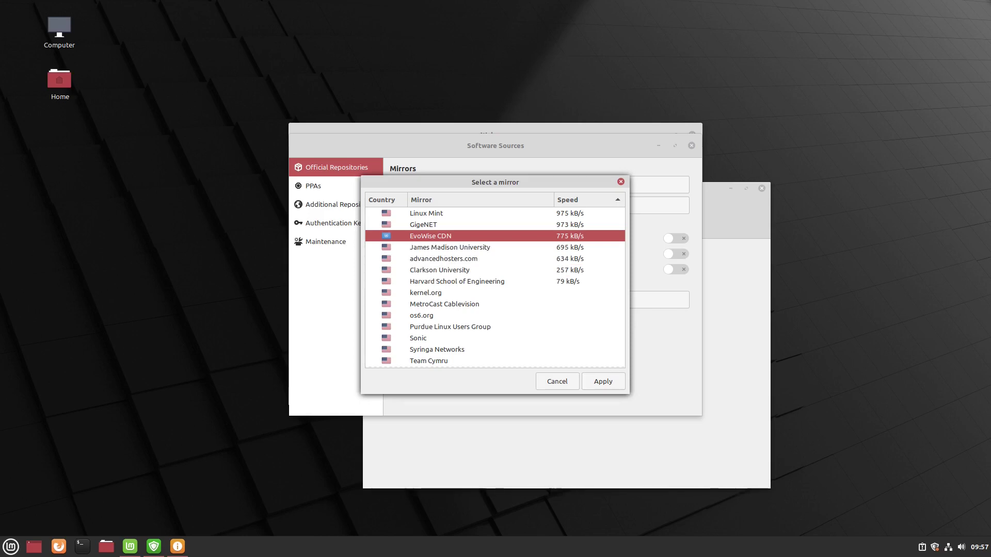
pyautogui.click(436, 213)
pyautogui.click(605, 381)
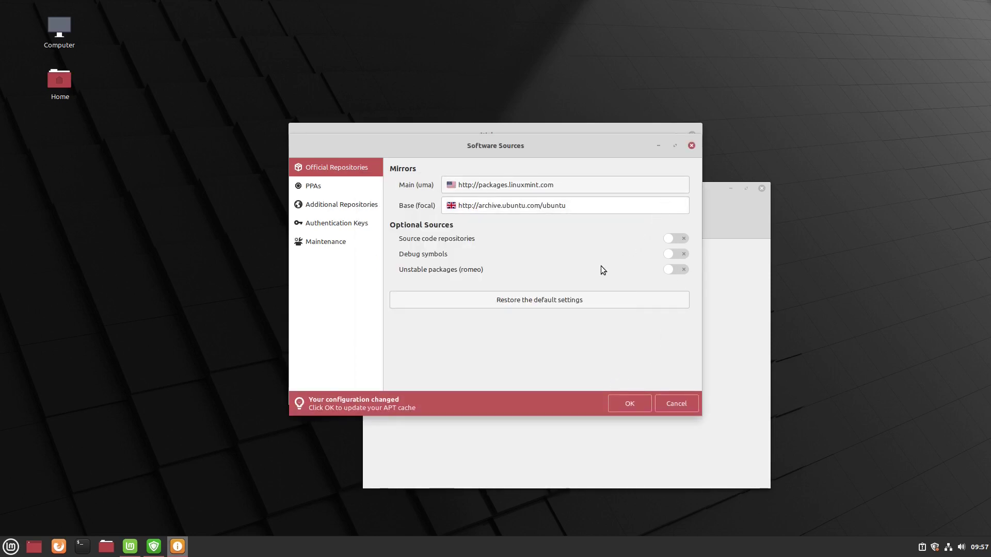
pyautogui.click(485, 206)
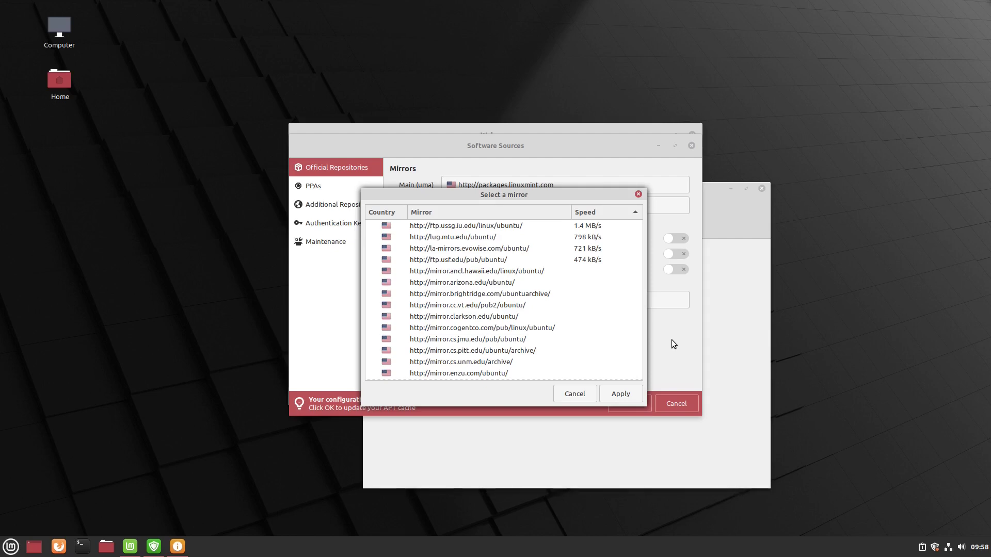
pyautogui.click(482, 228)
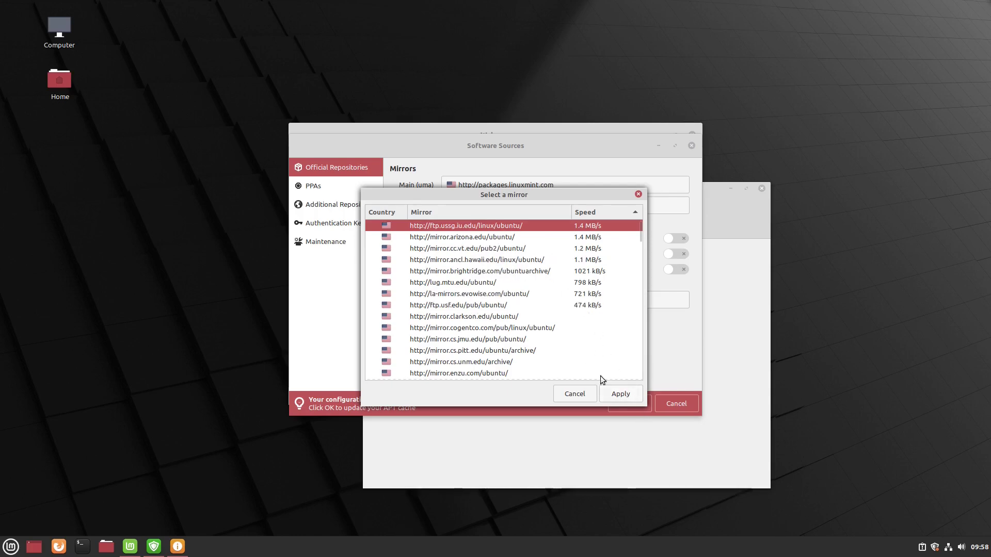
pyautogui.click(621, 396)
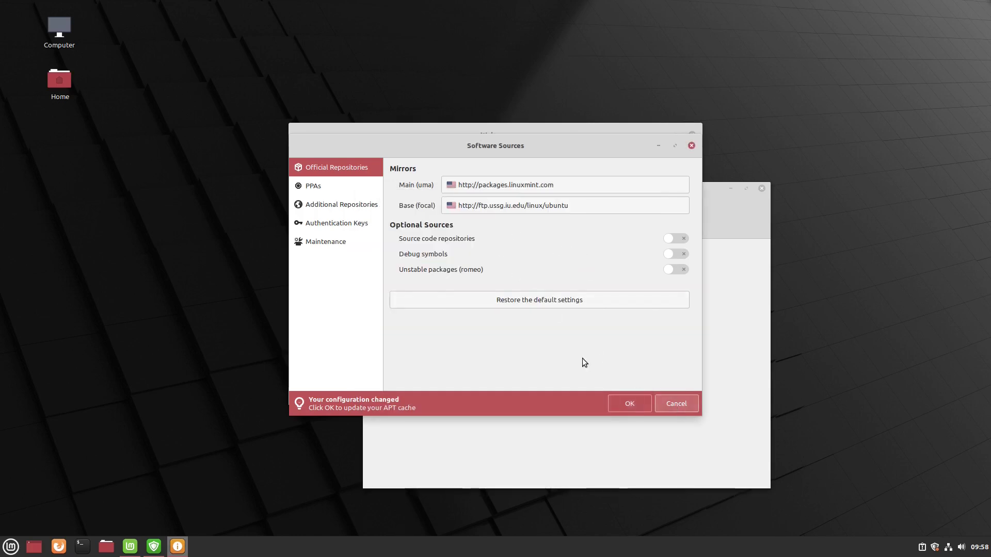
pyautogui.click(630, 407)
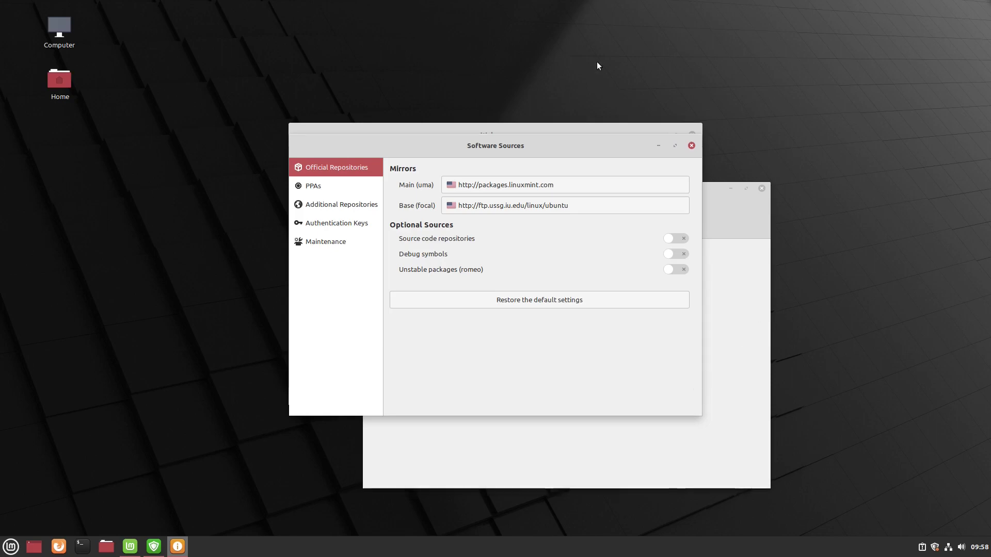
# - Review the PPAs, Additional repositories, Authentication keys and Maintenance sections, then close Software Sources
pyautogui.click(310, 188)
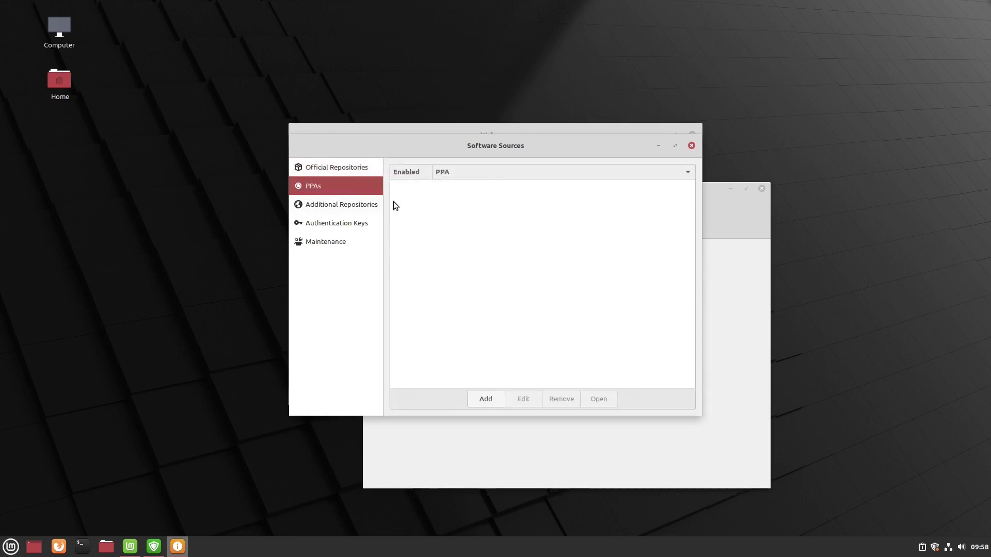
pyautogui.click(333, 204)
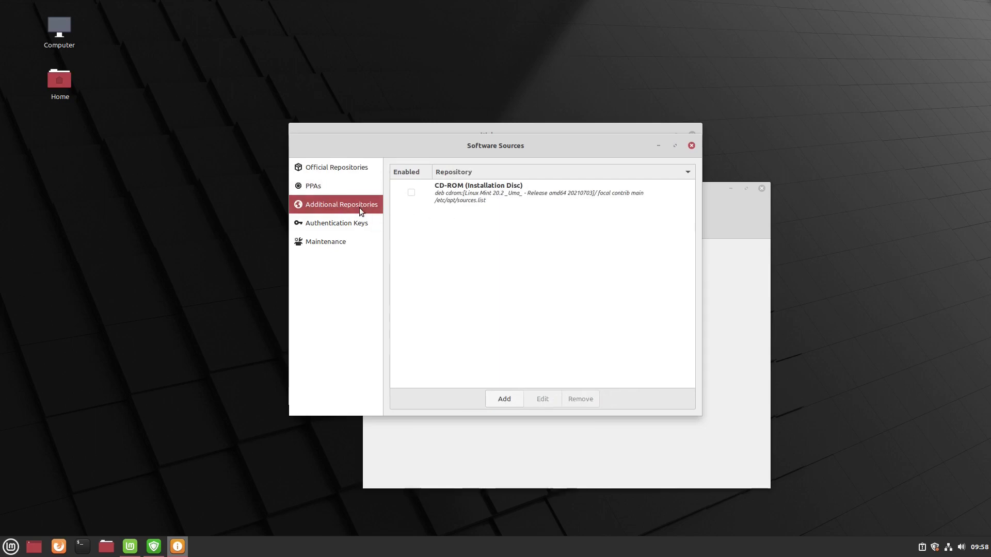
pyautogui.click(342, 223)
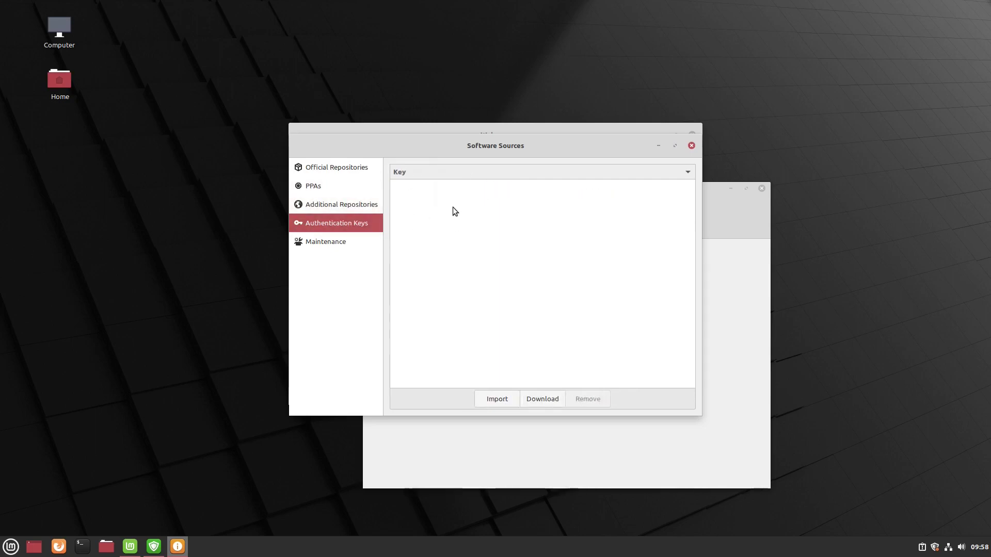
pyautogui.click(315, 240)
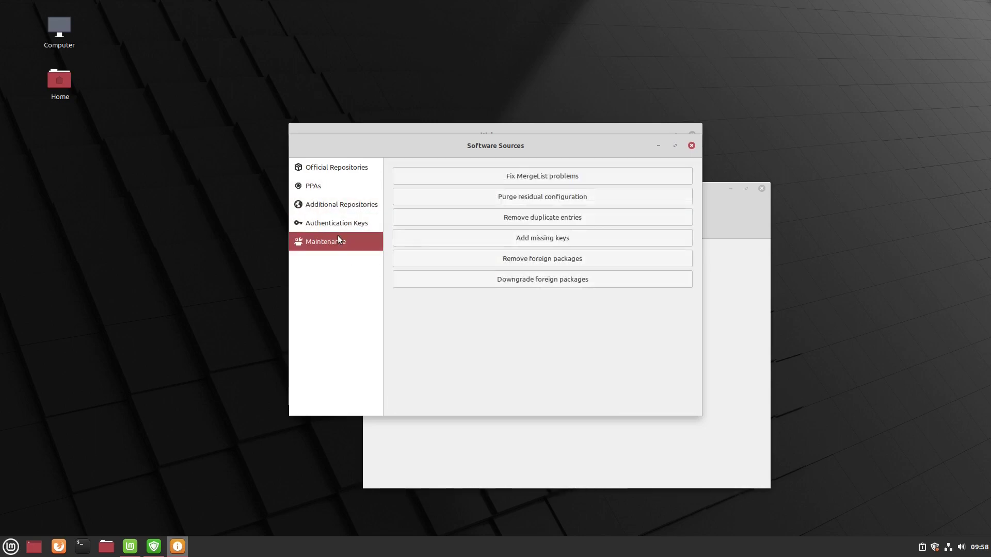
pyautogui.click(691, 146)
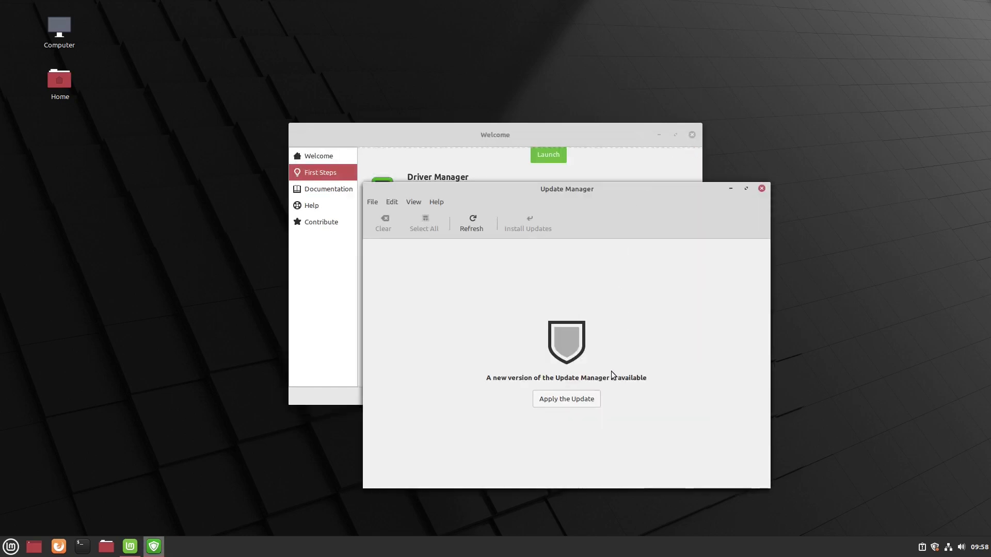
# - Install Update Manager's own new version, authorising it with the account password
pyautogui.click(582, 400)
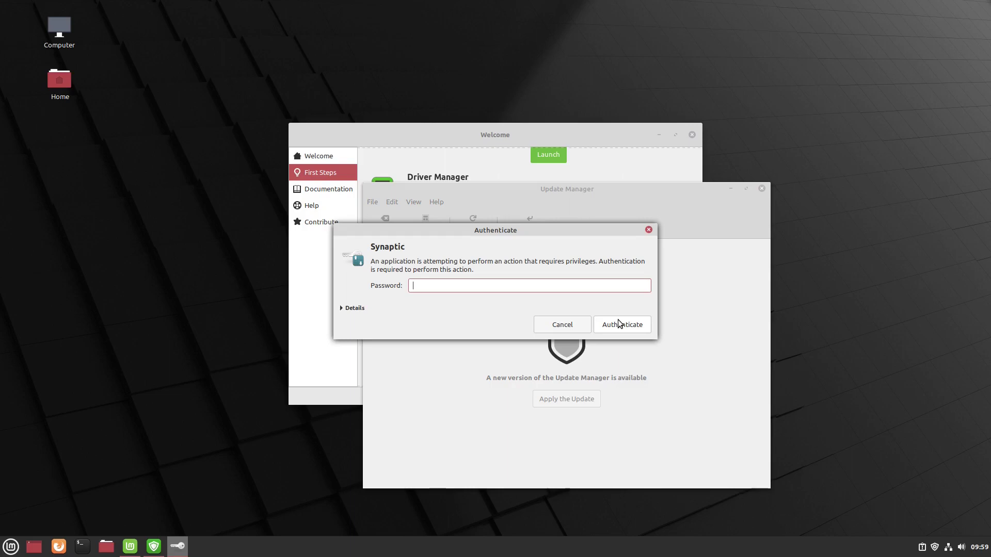
pyautogui.write('****')
pyautogui.click(618, 320)
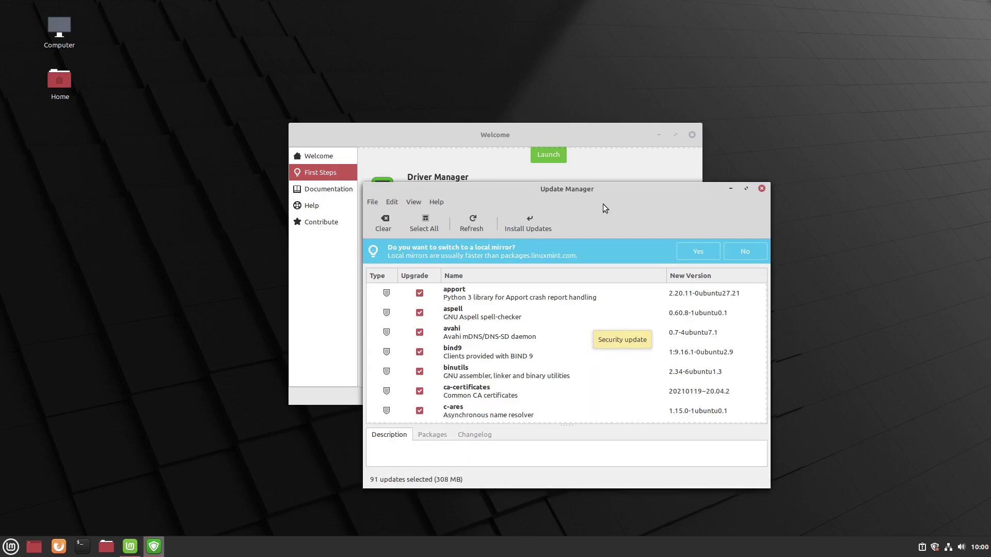
# - Install all 91 selected updates, accepting the extra kernel and library packages and authenticating
pyautogui.scroll(-1, 472, 305)
pyautogui.scroll(-15, 473, 305)
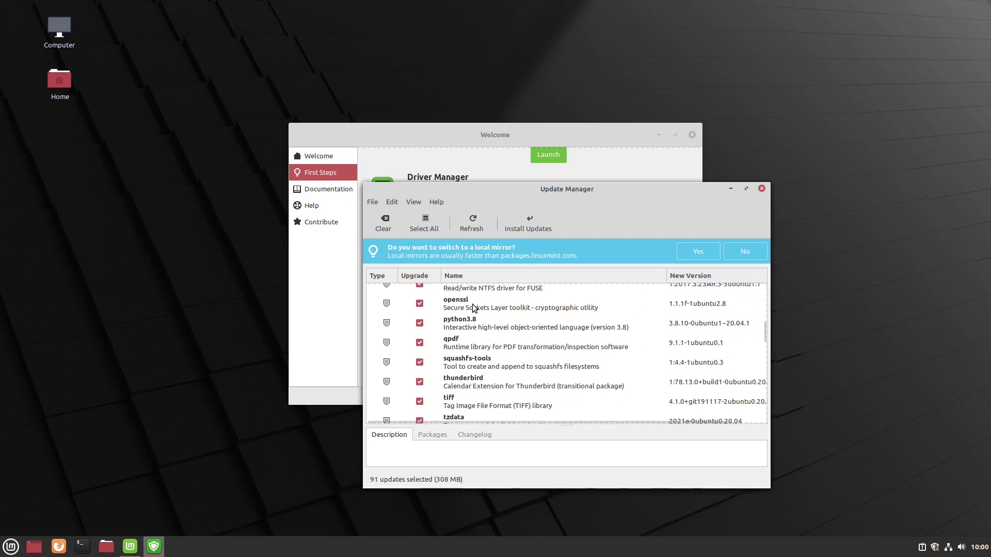
pyautogui.scroll(-3, 473, 319)
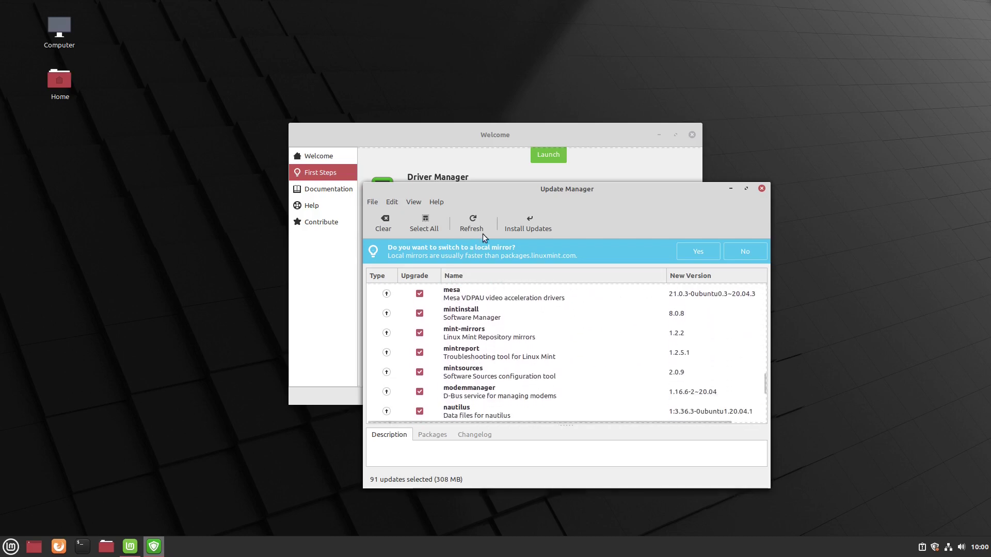
pyautogui.click(524, 227)
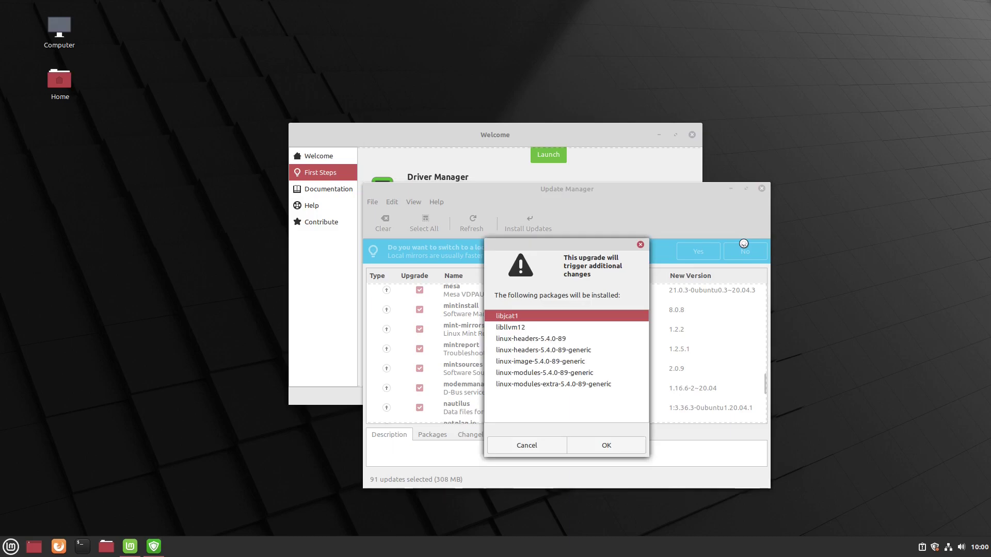
pyautogui.click(635, 444)
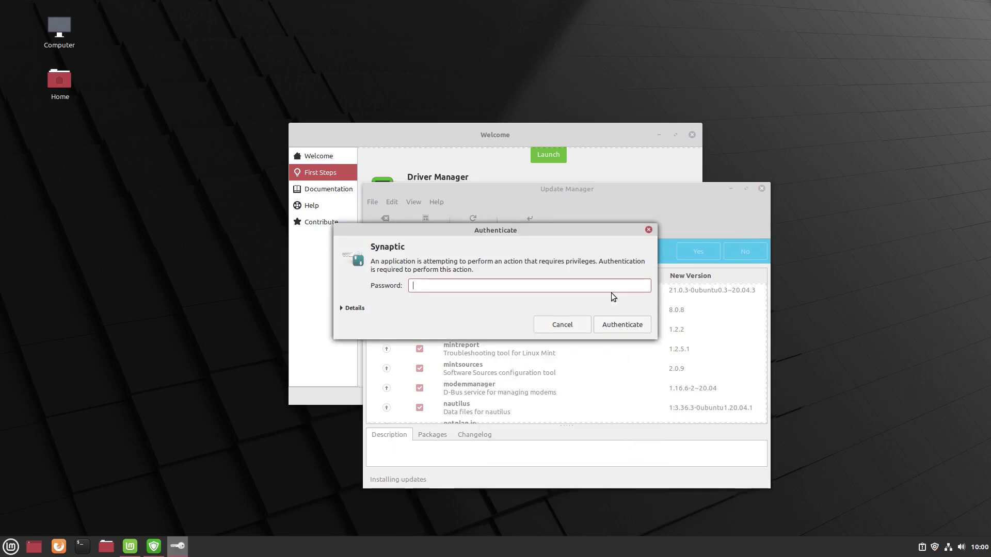
pyautogui.write('a')
pyautogui.press('Return')
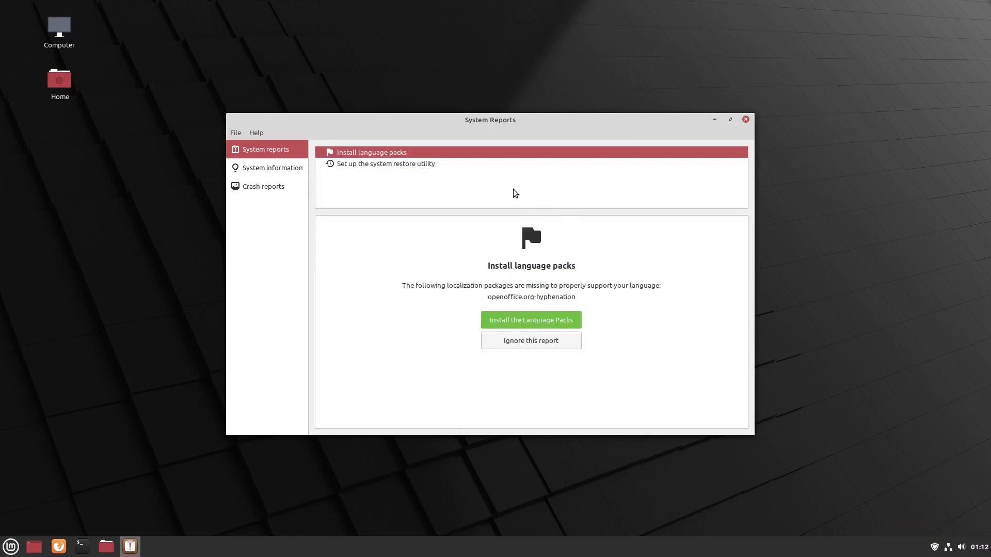
# - Permanently ignore the missing language packs report and select the system restore utility report
pyautogui.click(557, 341)
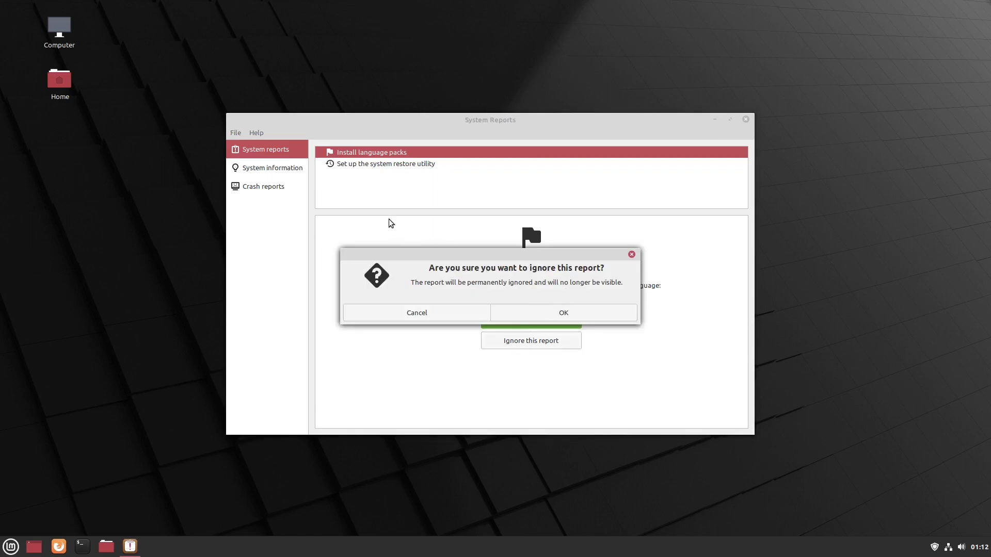
pyautogui.click(577, 317)
pyautogui.click(403, 156)
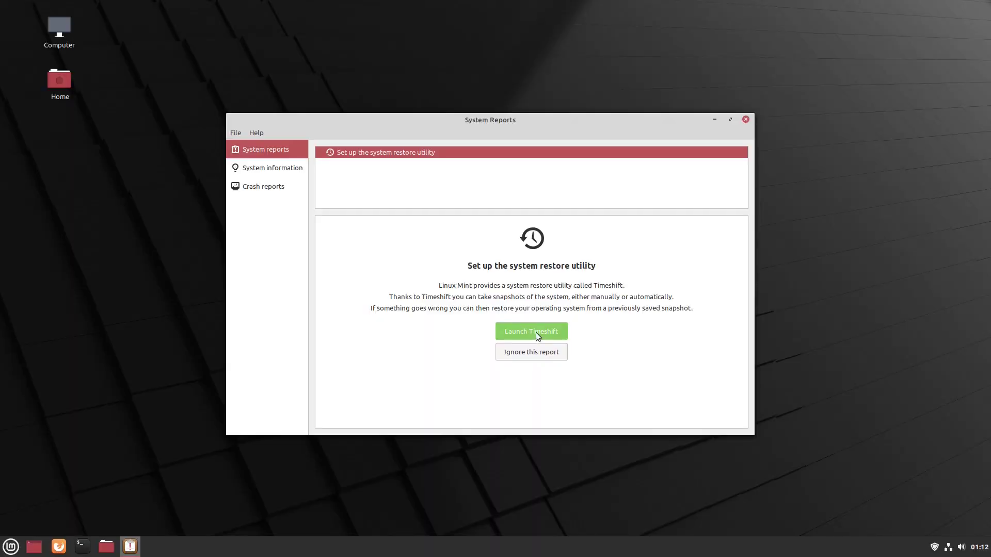
# - Set up Timeshift with RSYNC snapshots on dm-0, daily levels, and home folders excluded
pyautogui.click(536, 332)
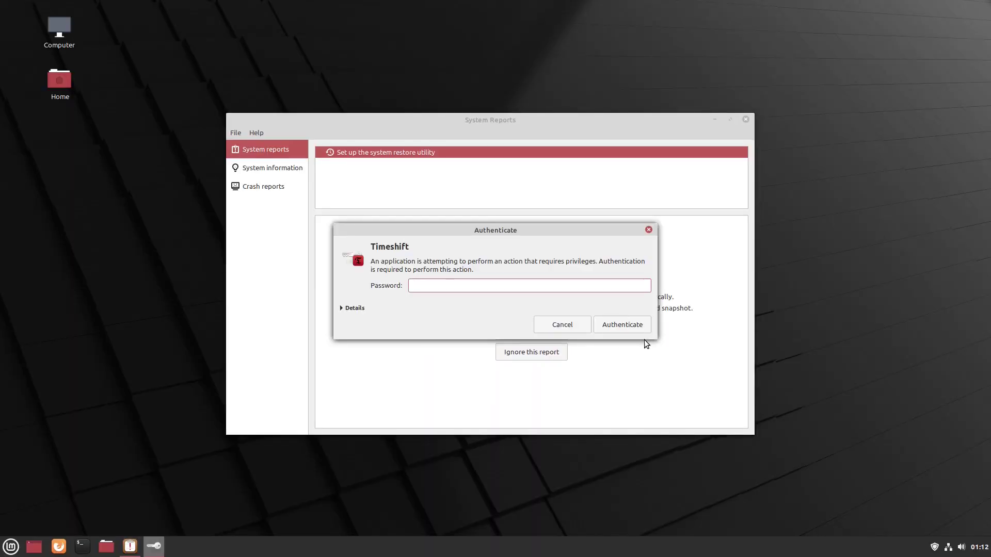
pyautogui.press('Return')
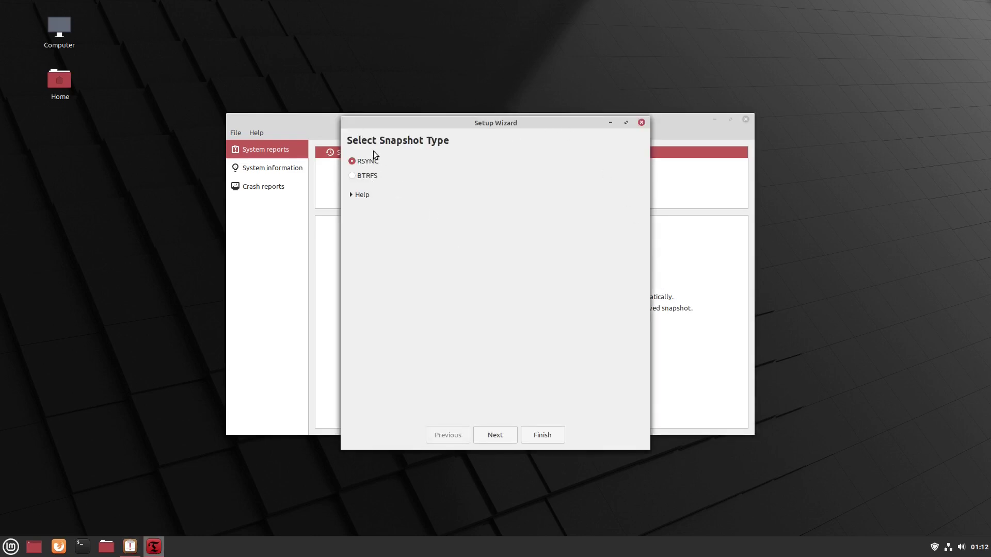
pyautogui.click(506, 434)
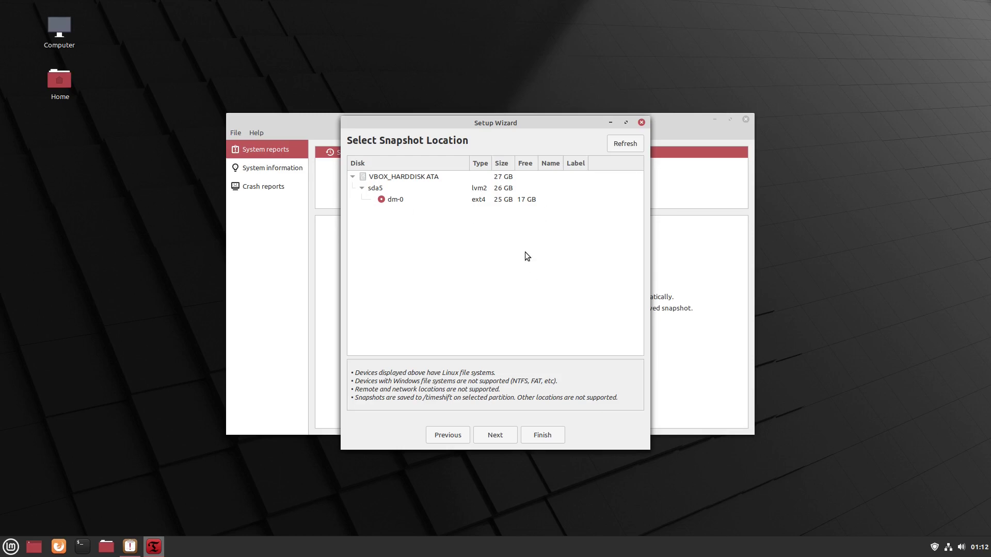
pyautogui.click(507, 437)
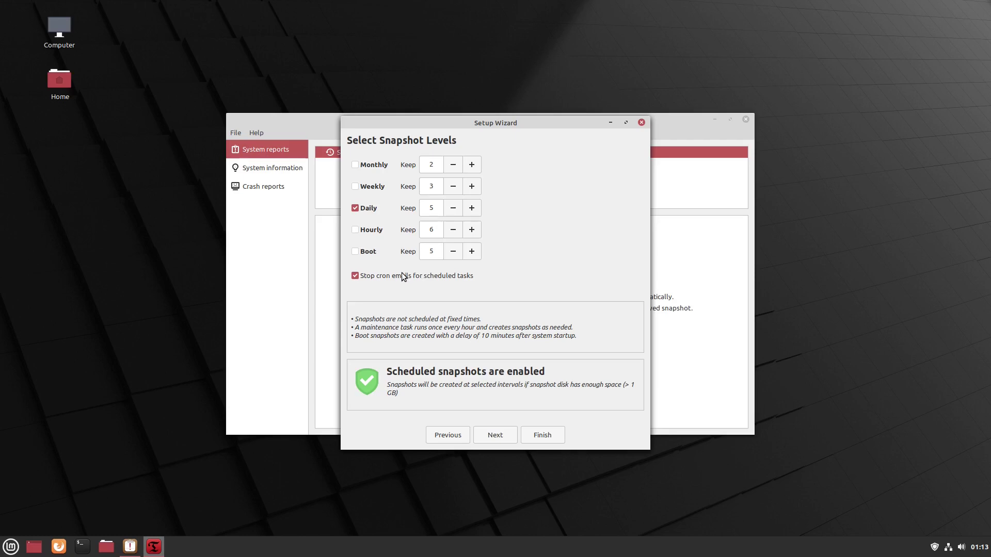
pyautogui.click(503, 435)
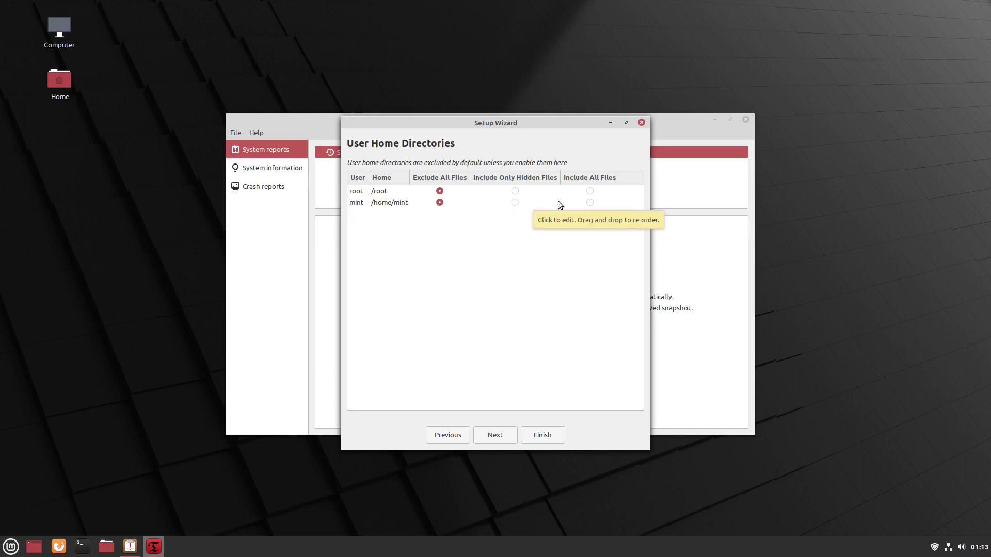
pyautogui.click(508, 437)
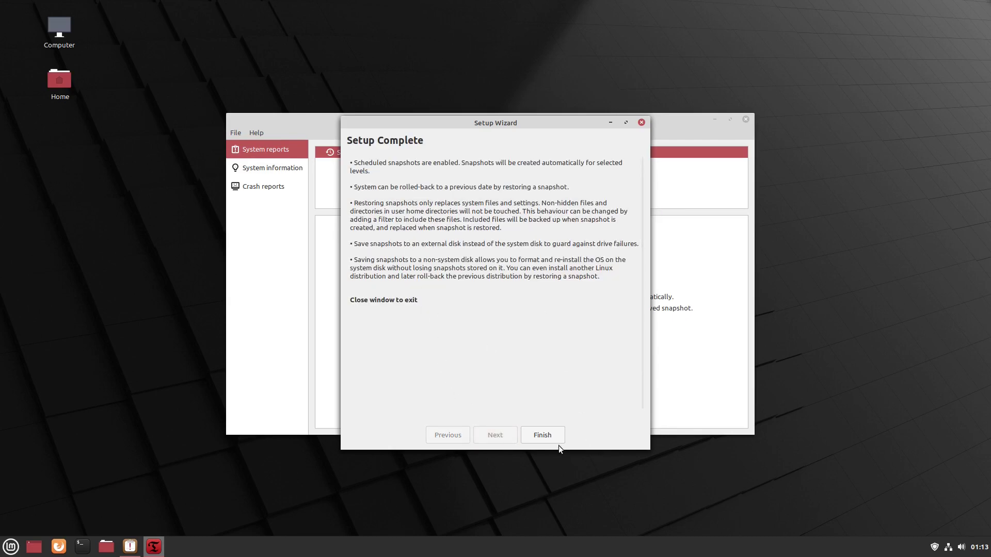
# - Close Timeshift, review the system information and crash reports, then close System Reports
pyautogui.click(643, 122)
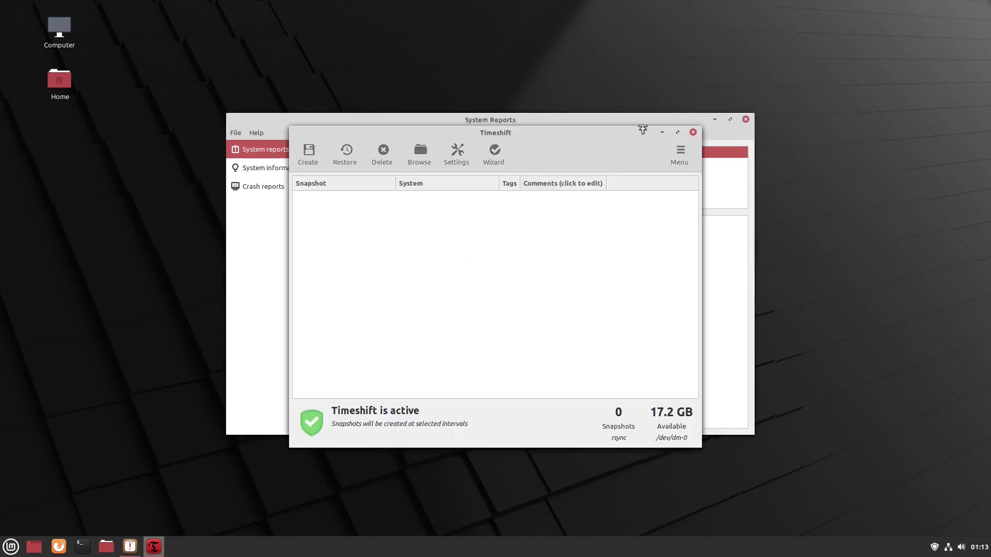
pyautogui.click(693, 133)
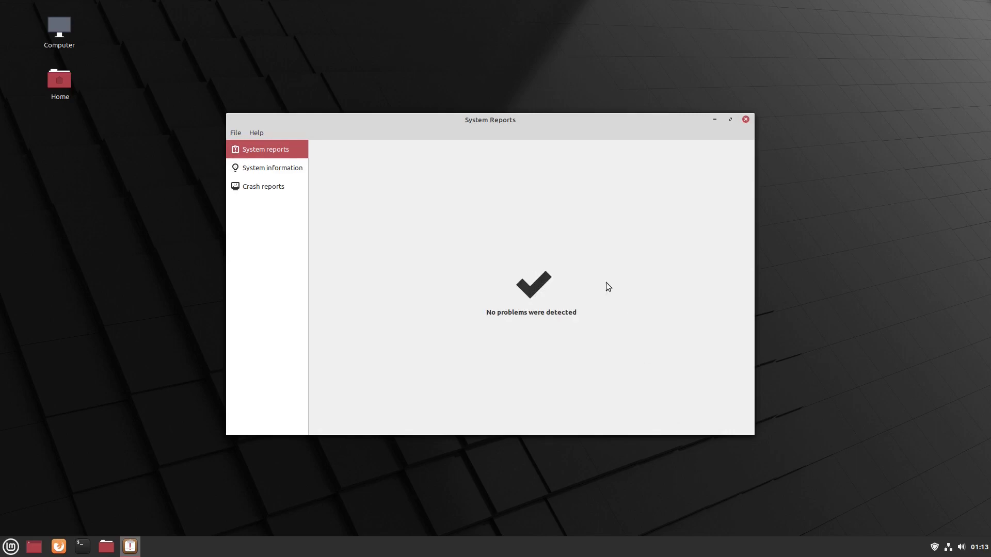
pyautogui.click(284, 169)
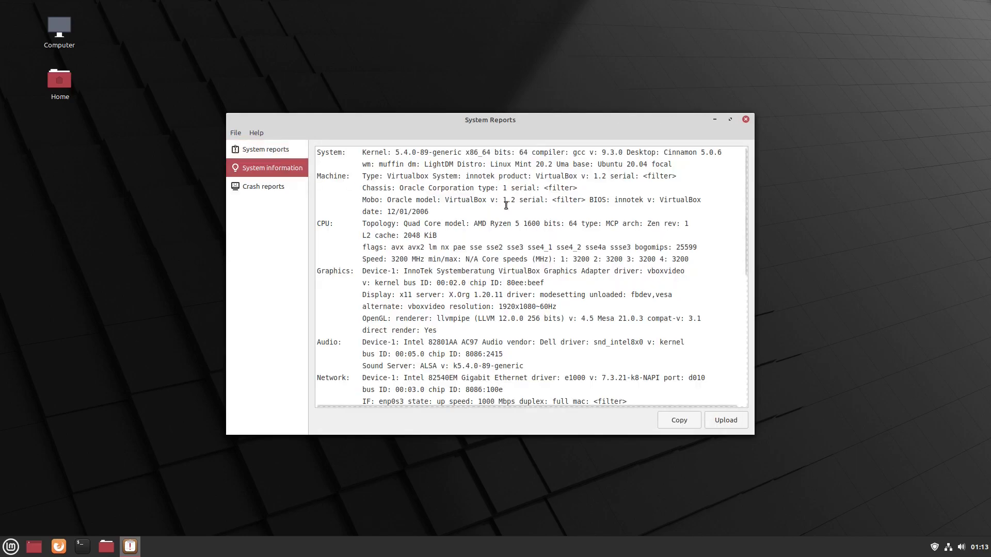
pyautogui.scroll(-5, 507, 244)
pyautogui.press('Down')
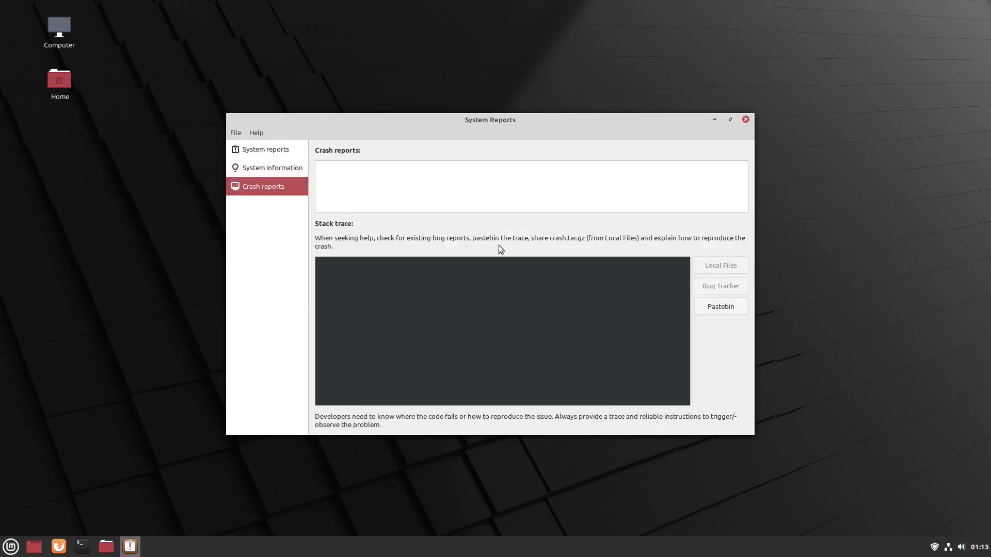
pyautogui.click(745, 120)
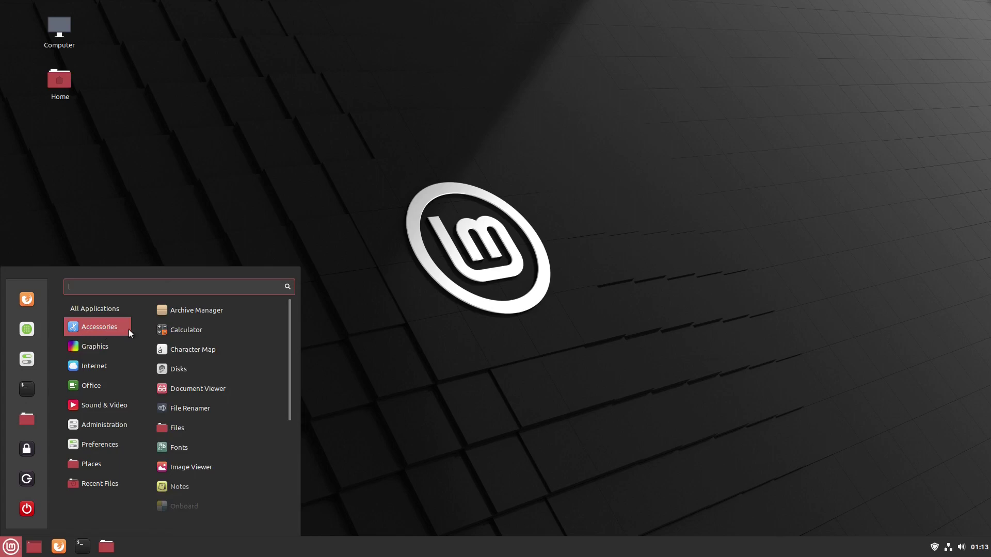
# - Uninstall Redshift from the menu, authenticating with the password and confirming removal of redshift-gtk
pyautogui.scroll(-3, 197, 354)
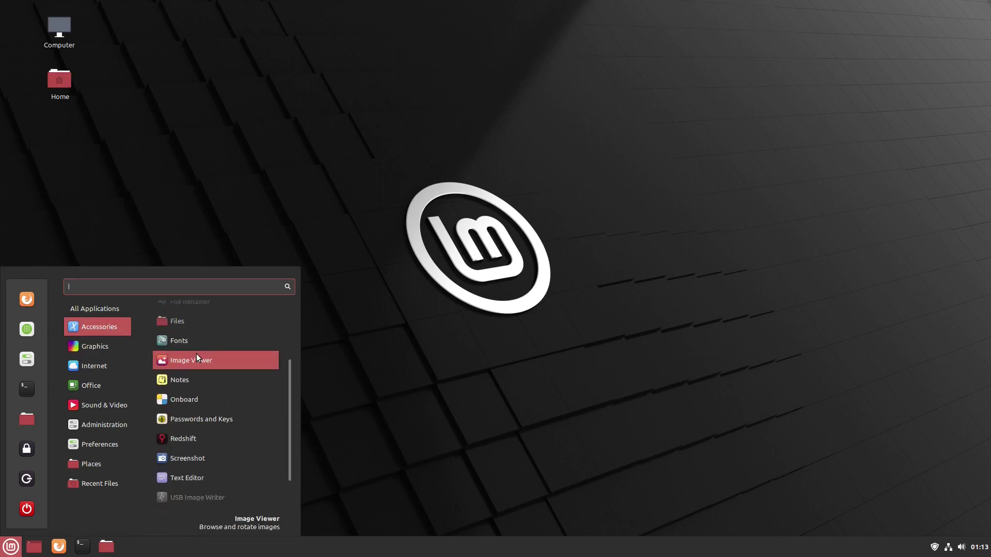
pyautogui.rightClick(198, 439)
pyautogui.click(194, 495)
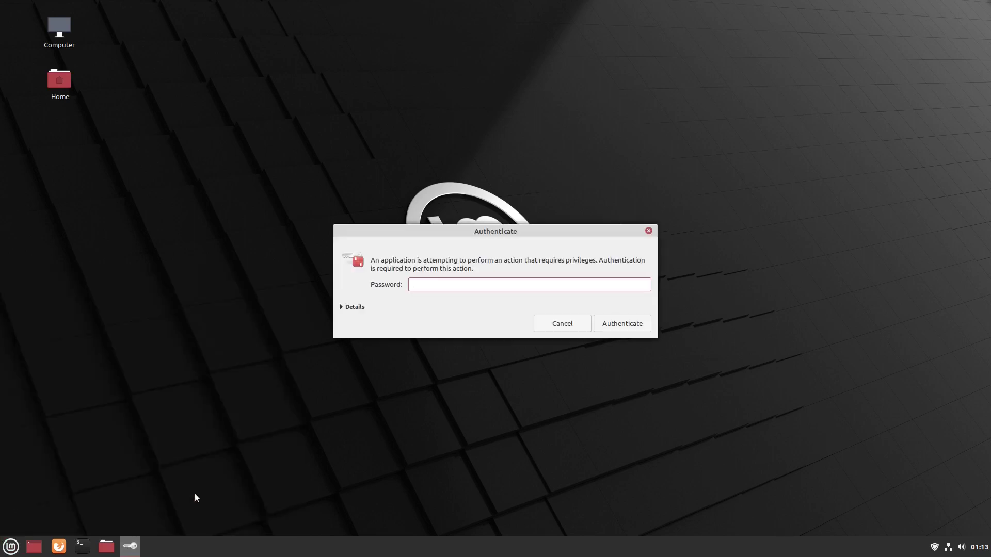
pyautogui.write('***')
pyautogui.click(621, 324)
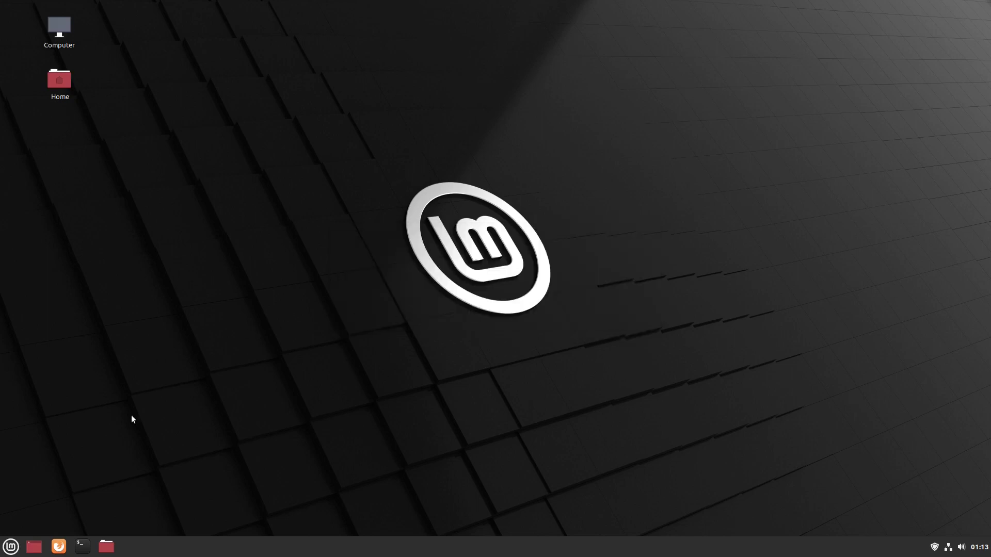
pyautogui.click(5, 551)
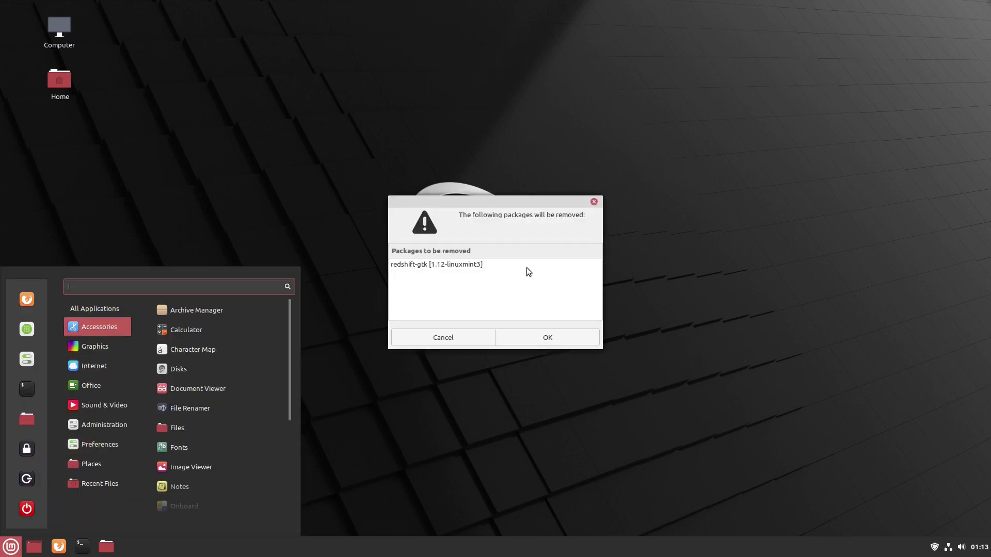
pyautogui.click(566, 337)
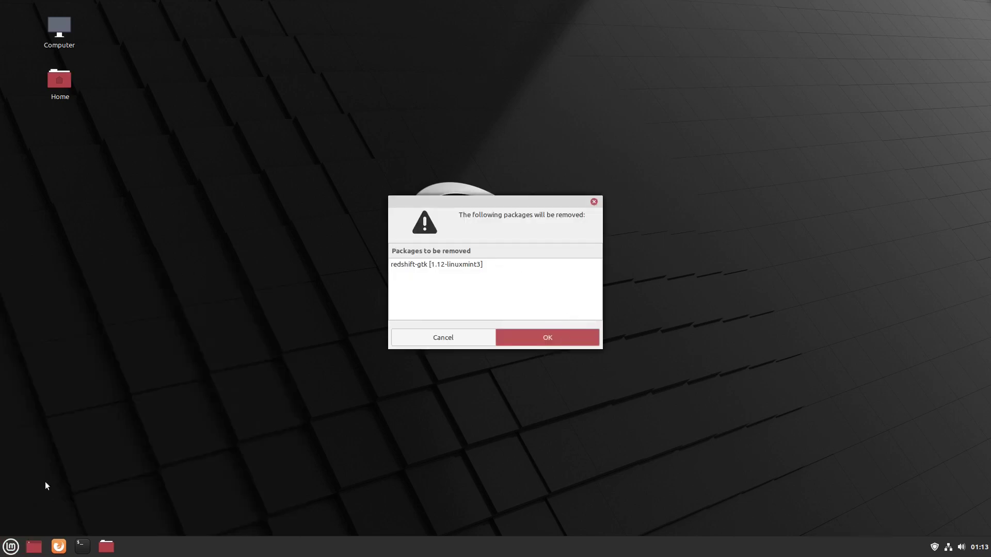
# - Reopen the applications menu and browse down through its categories
pyautogui.click(11, 547)
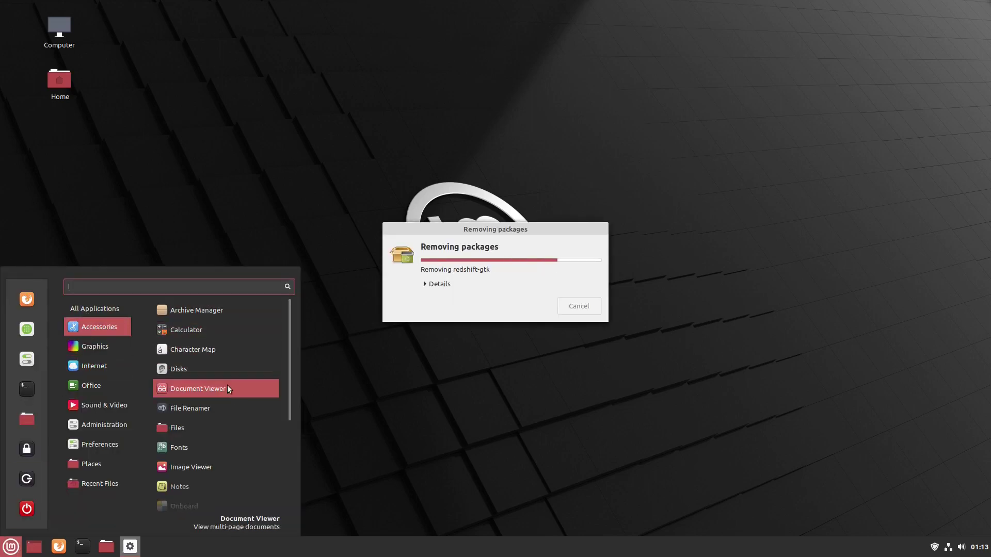
pyautogui.scroll(-3, 229, 401)
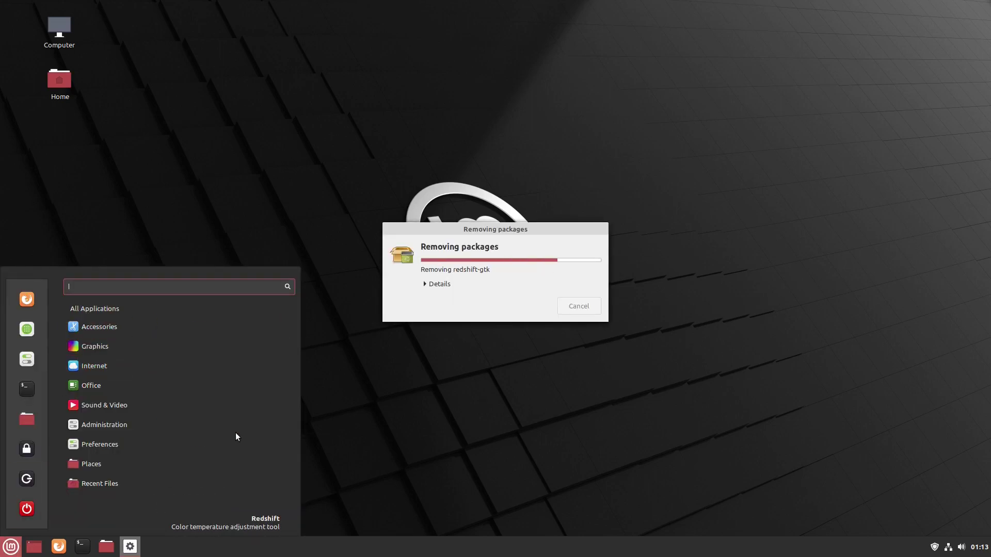
pyautogui.moveTo(93, 327)
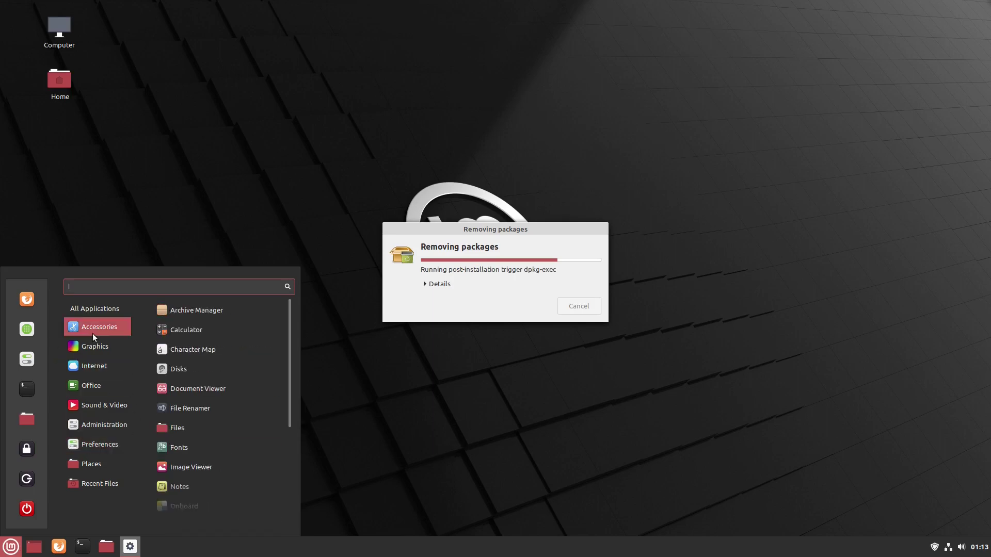
pyautogui.scroll(-3, 207, 392)
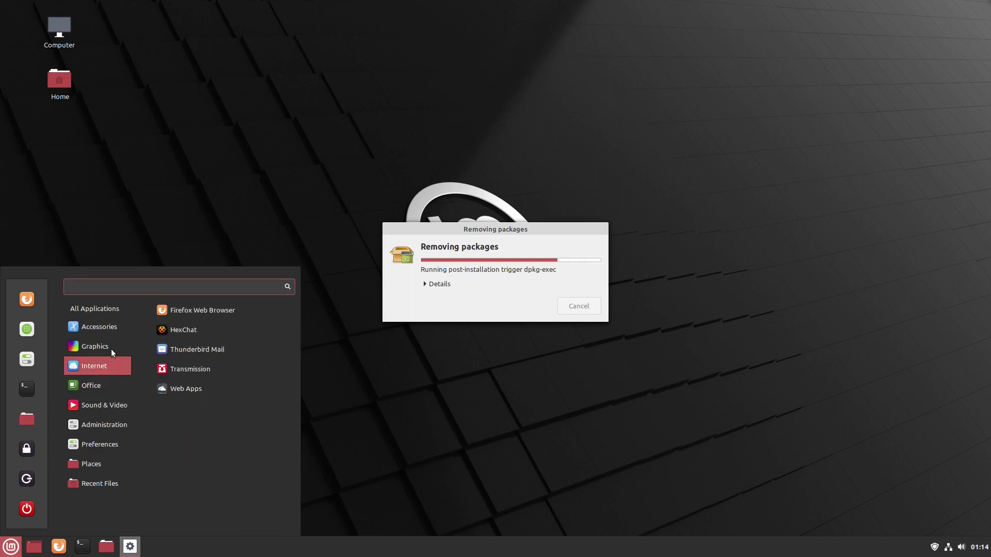
pyautogui.moveTo(110, 345)
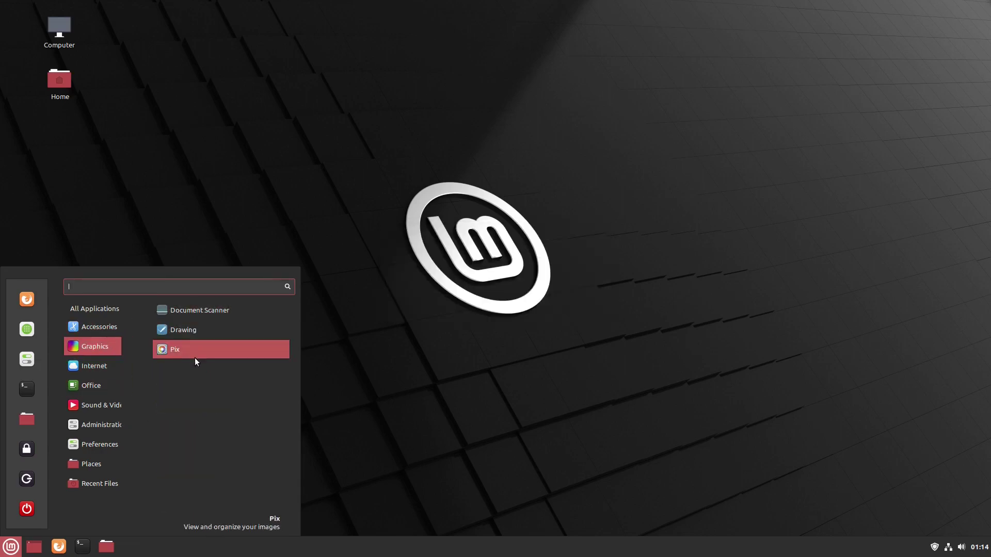
pyautogui.moveTo(128, 361)
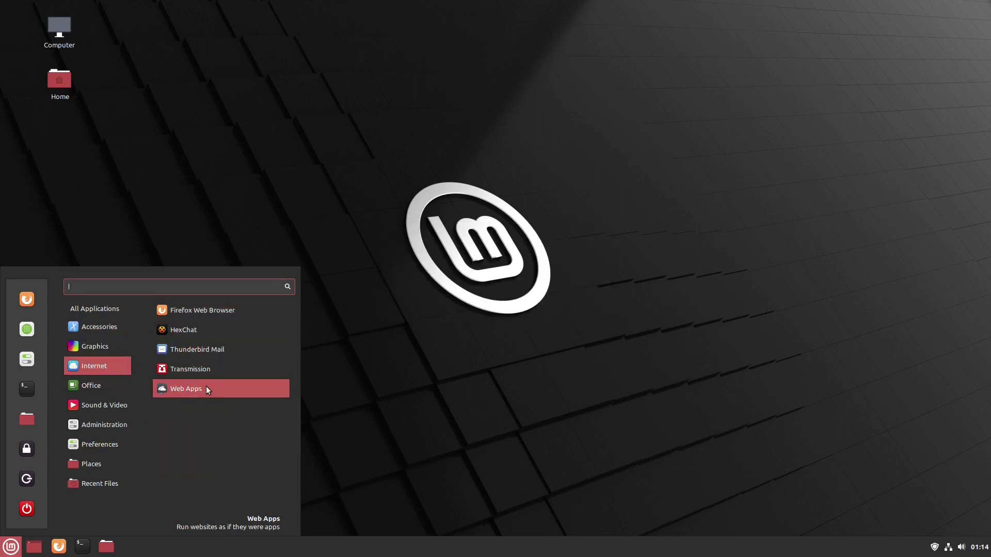
# - Add a Rhythmbox launcher from Sound & Video to the desktop
pyautogui.moveTo(117, 389)
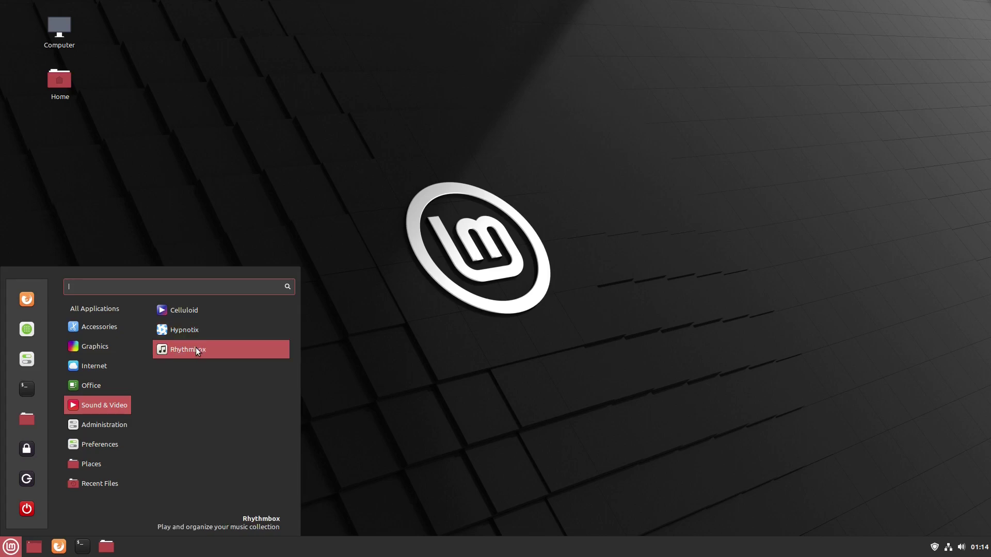
pyautogui.click(331, 383)
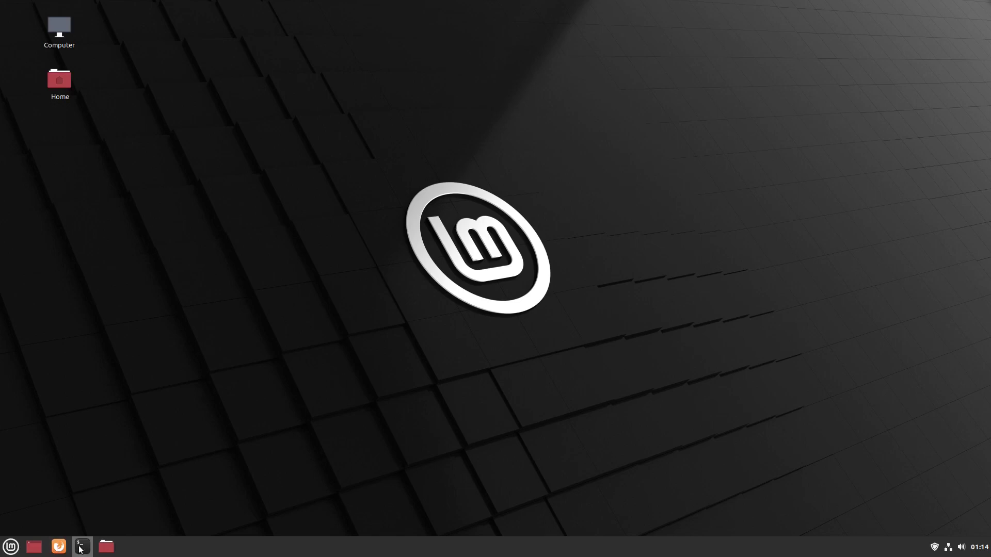
pyautogui.click(12, 547)
pyautogui.moveTo(98, 368)
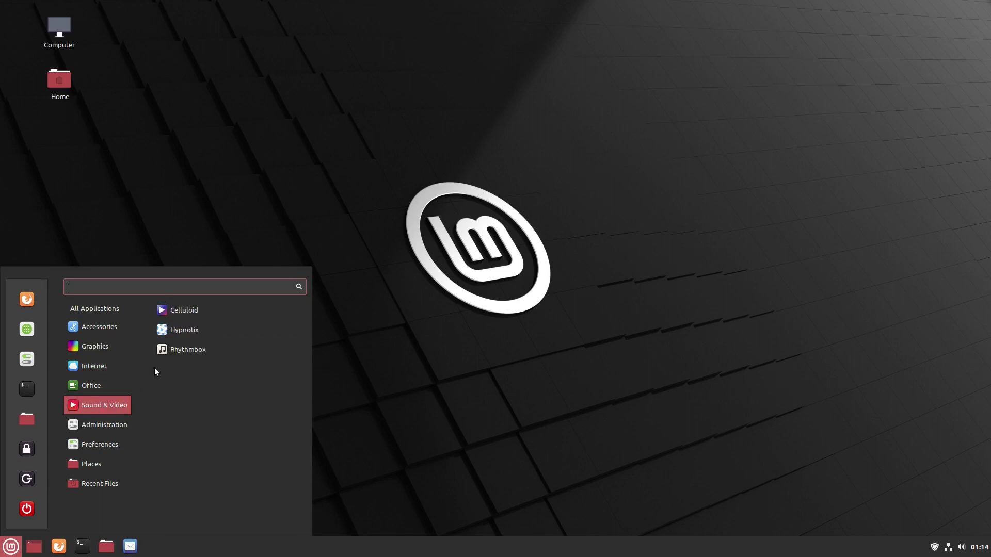
pyautogui.rightClick(163, 352)
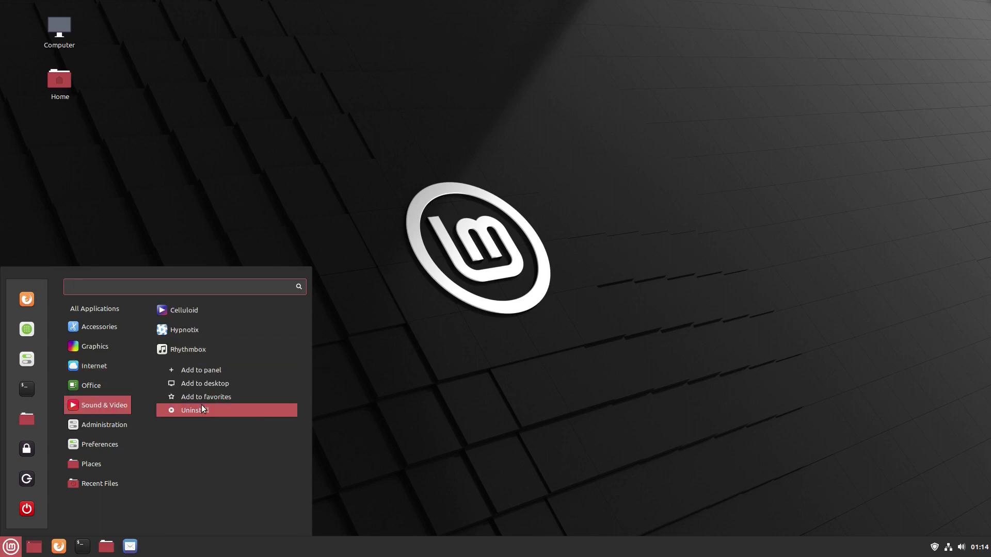
pyautogui.click(203, 384)
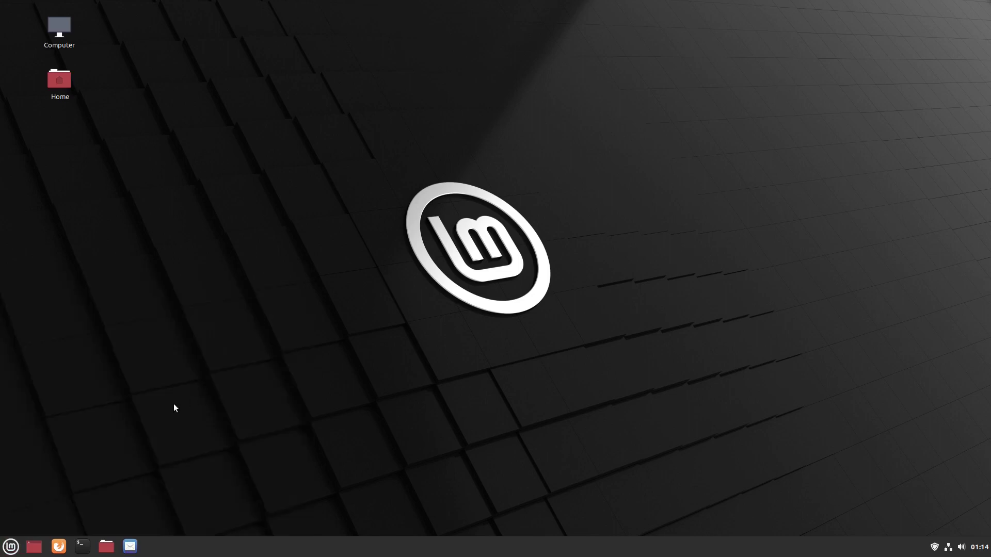
# - Remove Firefox Web Browser from the menu favourites and recheck the favourites list
pyautogui.click(10, 546)
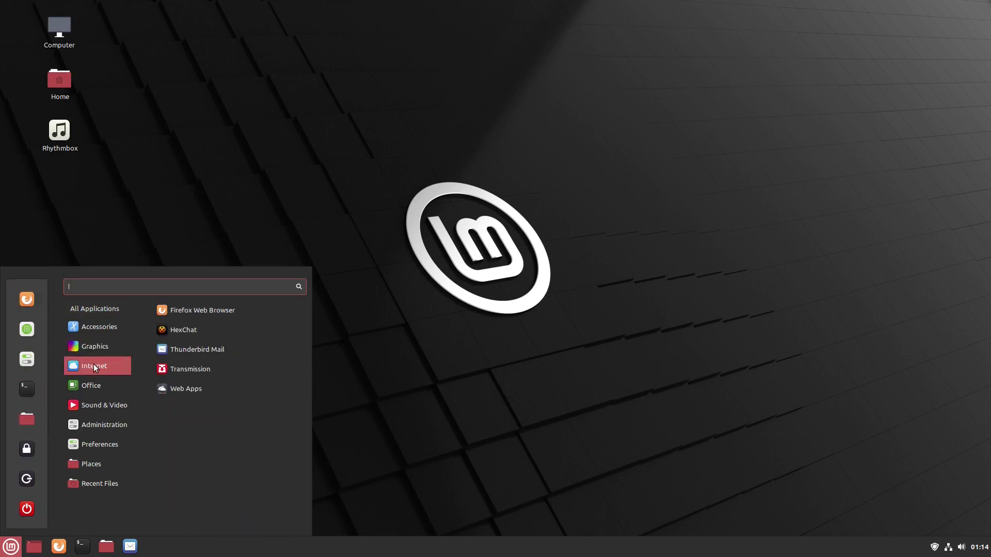
pyautogui.moveTo(97, 410)
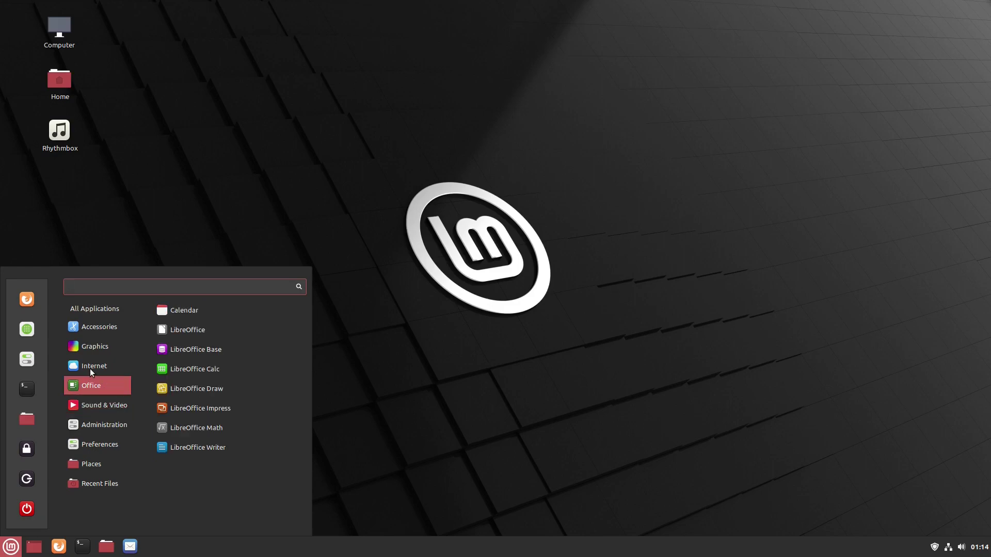
pyautogui.moveTo(90, 368)
pyautogui.rightClick(176, 313)
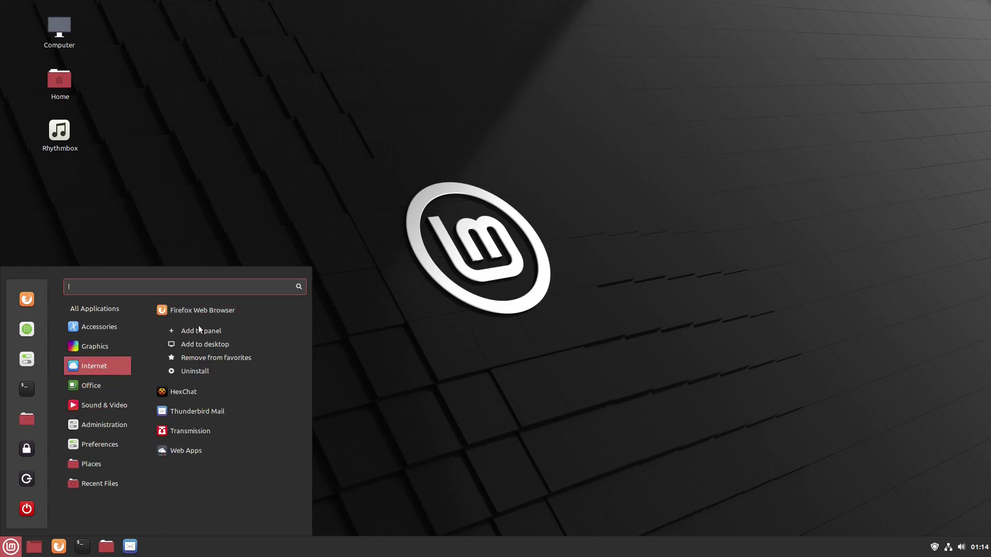
pyautogui.click(206, 357)
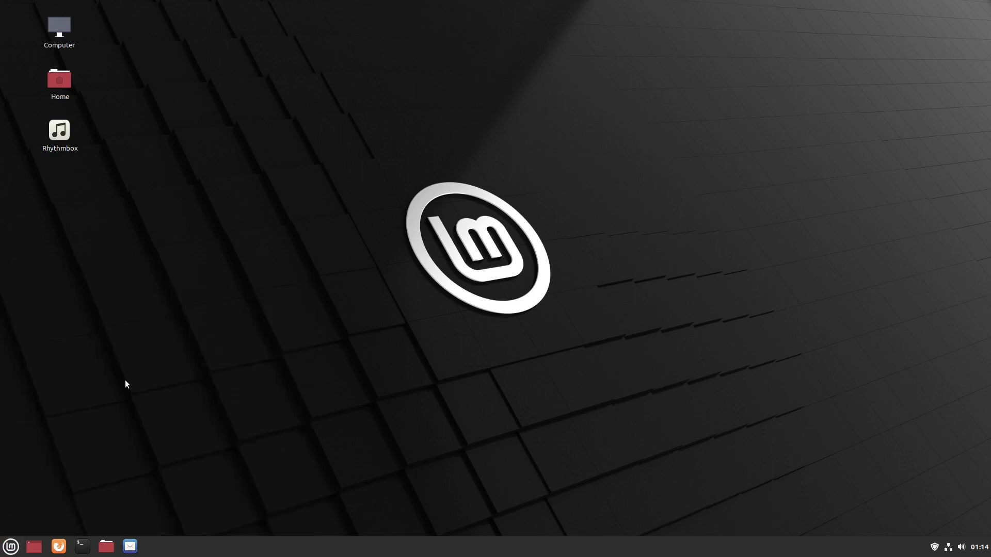
pyautogui.click(10, 546)
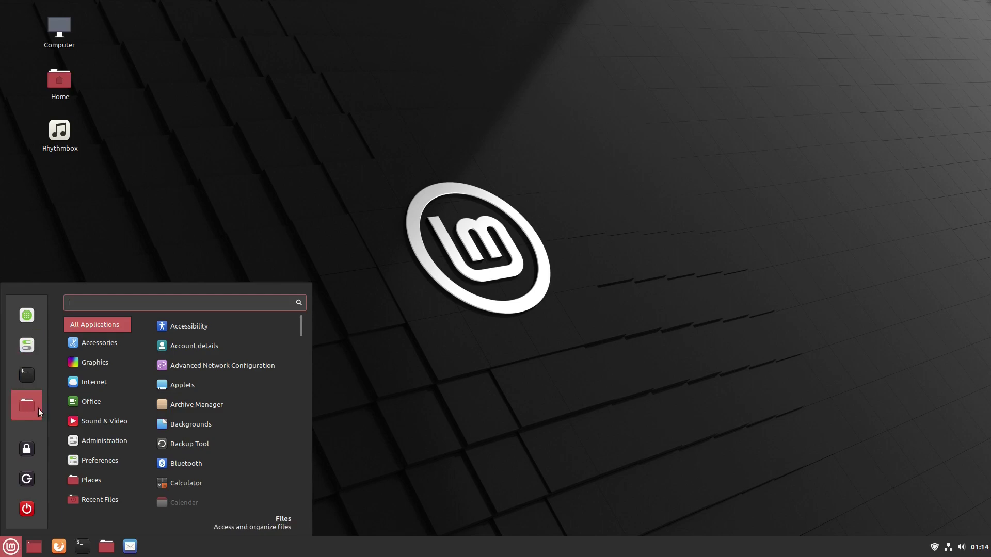
# - Remove Files from the menu favourites and add Transmission to them
pyautogui.moveTo(88, 362)
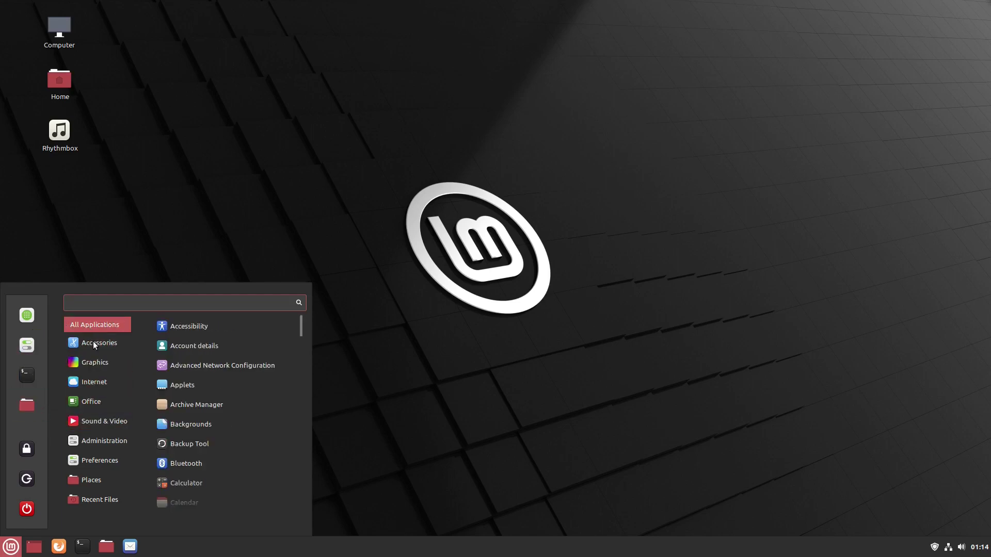
pyautogui.write('nemo')
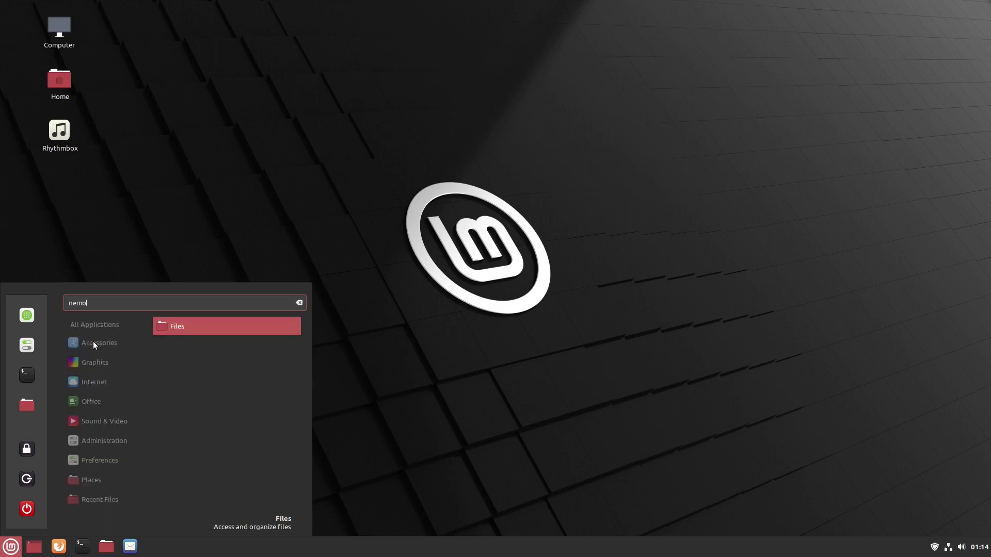
pyautogui.rightClick(165, 328)
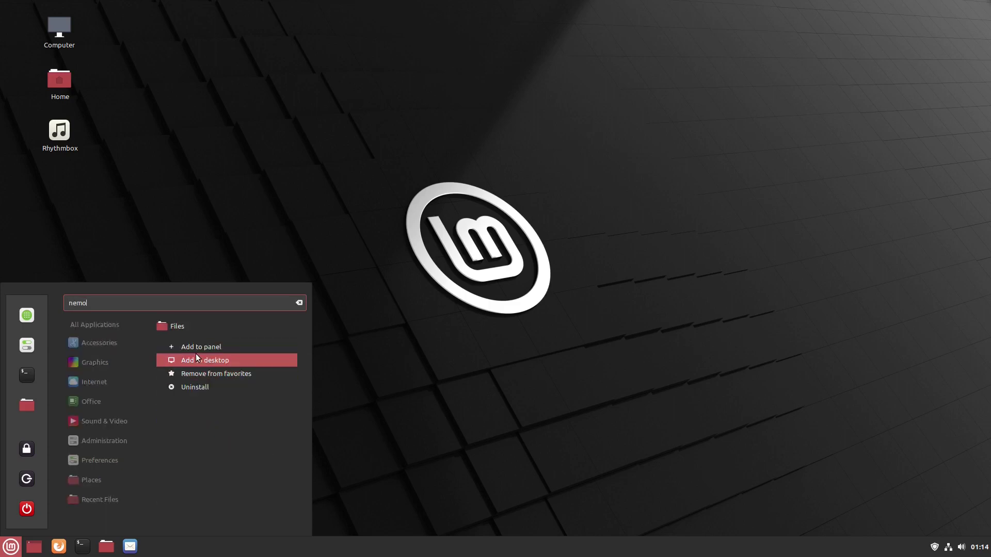
pyautogui.click(213, 369)
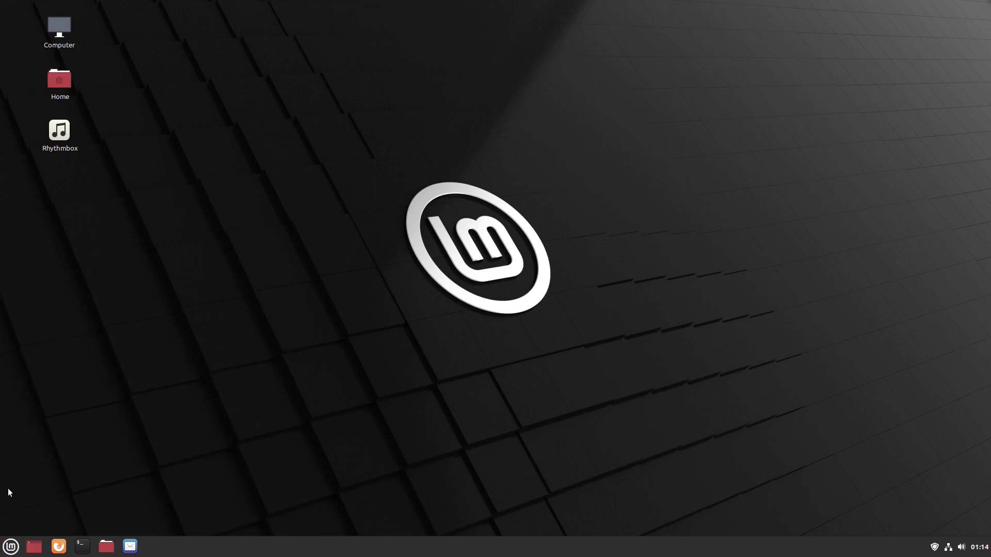
pyautogui.click(11, 547)
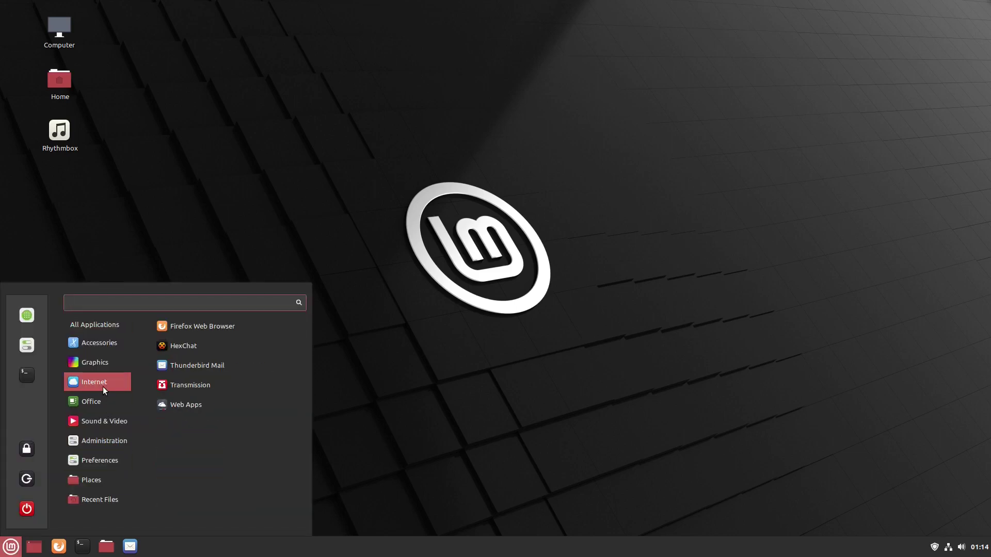
pyautogui.rightClick(173, 389)
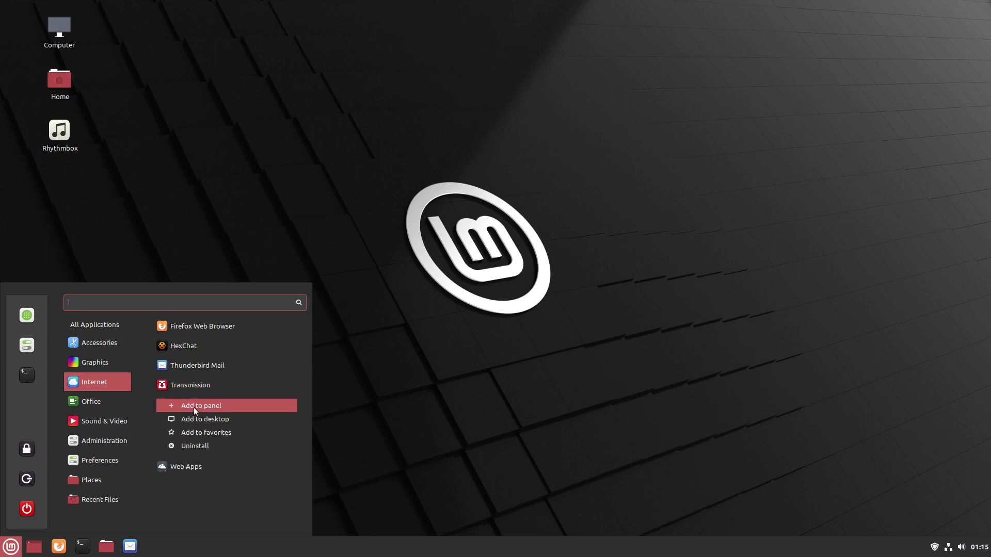
pyautogui.click(201, 434)
# - Remove Terminal from favourites, add LibreOffice Base, and delete the Rhythmbox desktop icon
pyautogui.click(5, 543)
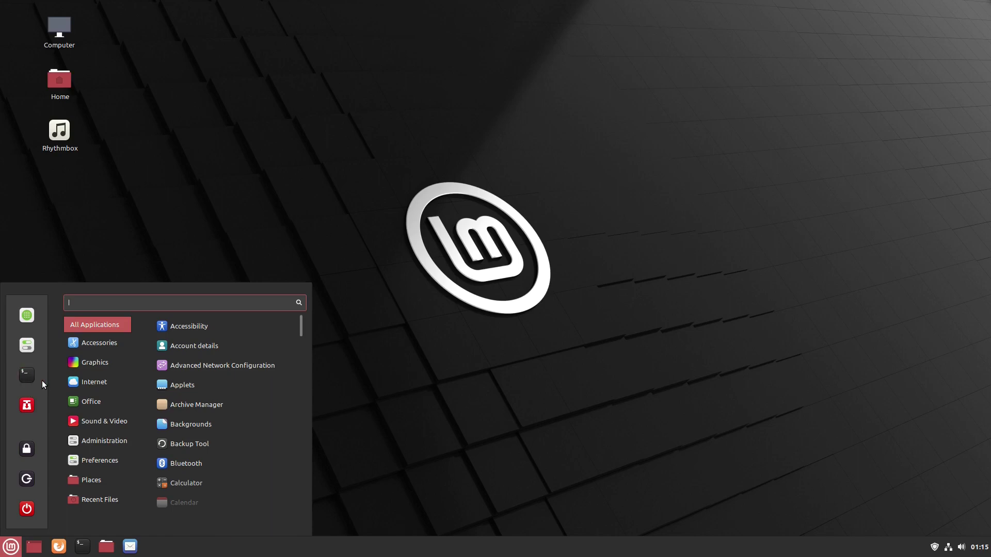
pyautogui.write('ter')
pyautogui.rightClick(168, 328)
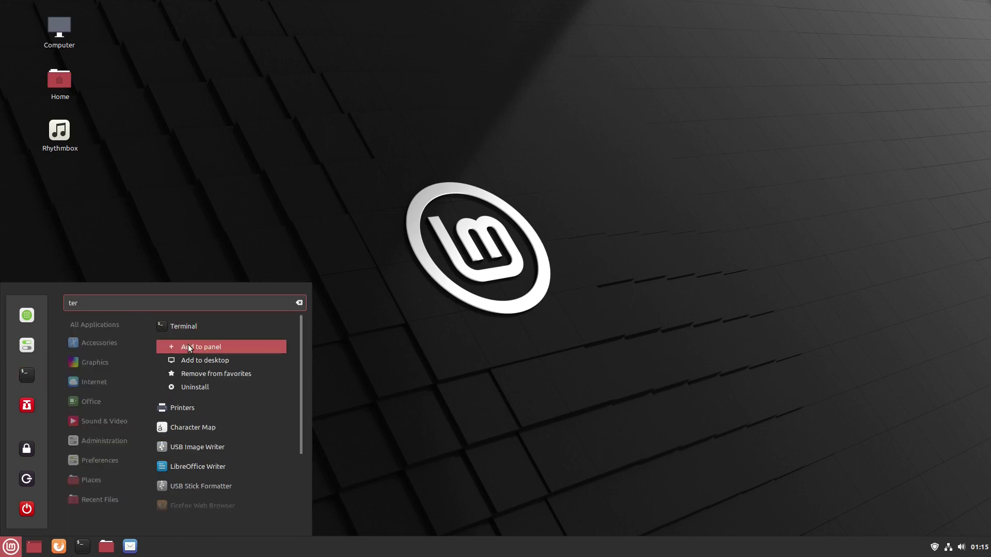
pyautogui.click(205, 372)
pyautogui.click(11, 547)
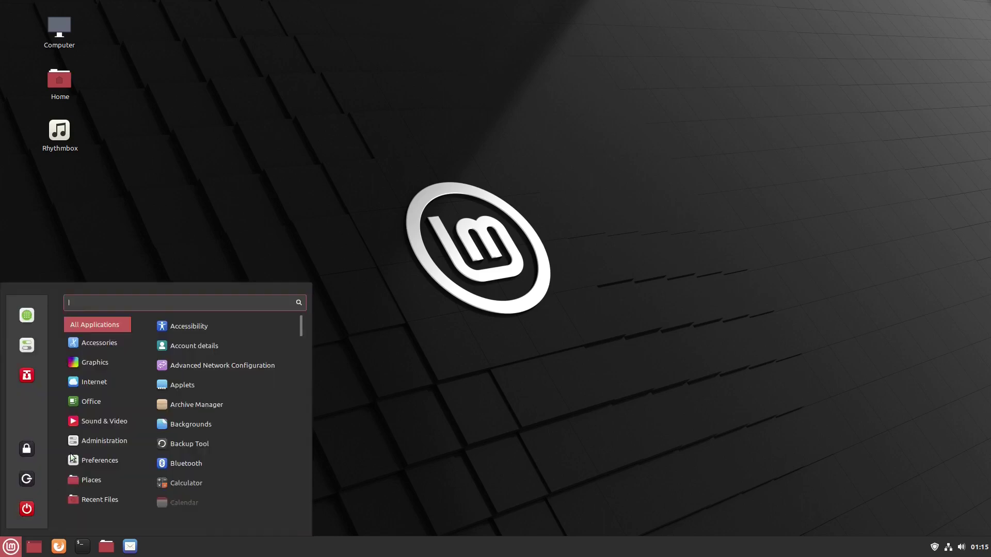
pyautogui.moveTo(92, 395)
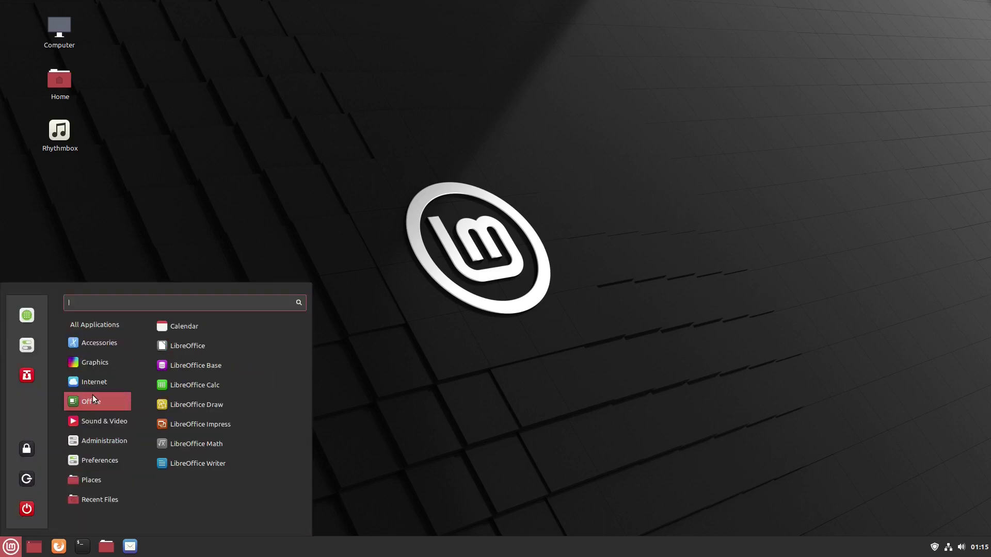
pyautogui.rightClick(194, 364)
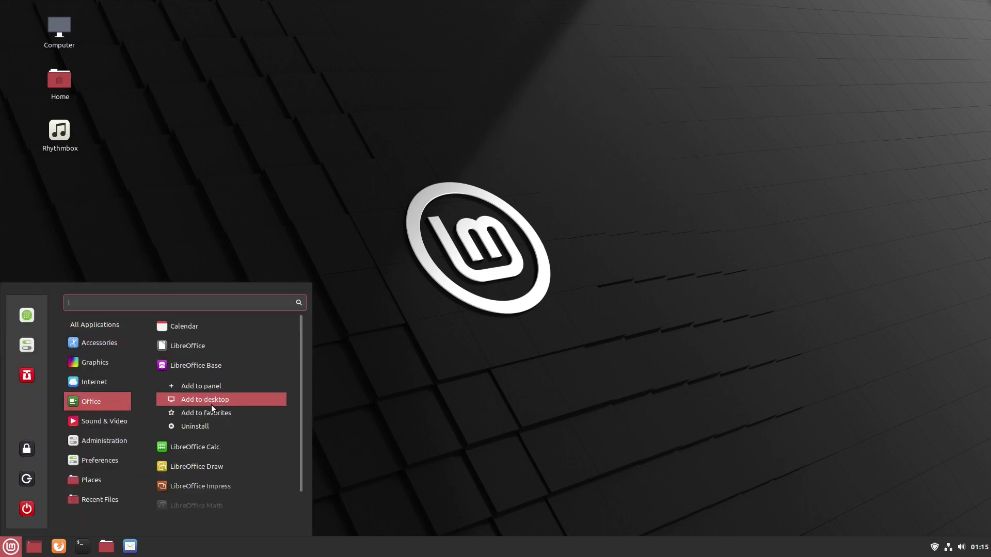
pyautogui.click(222, 412)
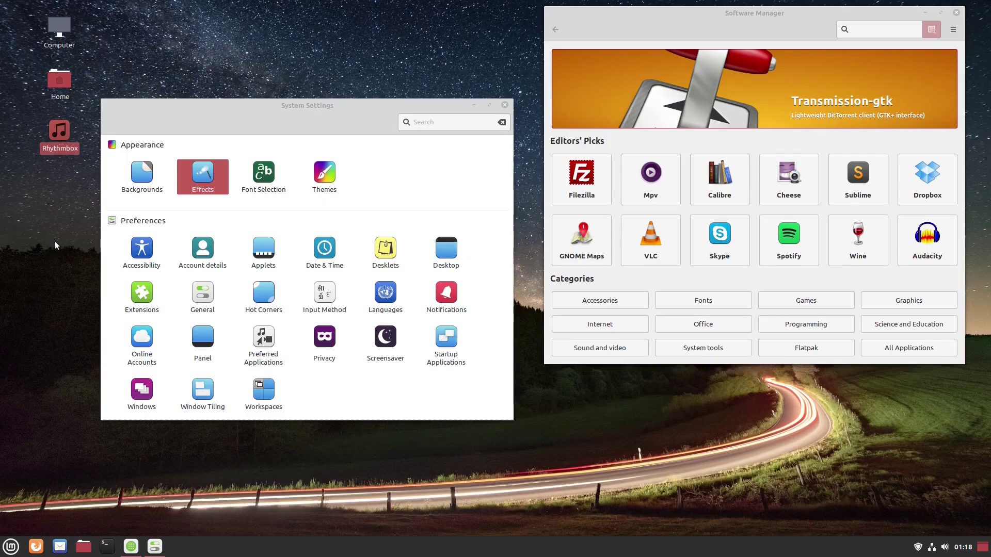
pyautogui.press('Delete')
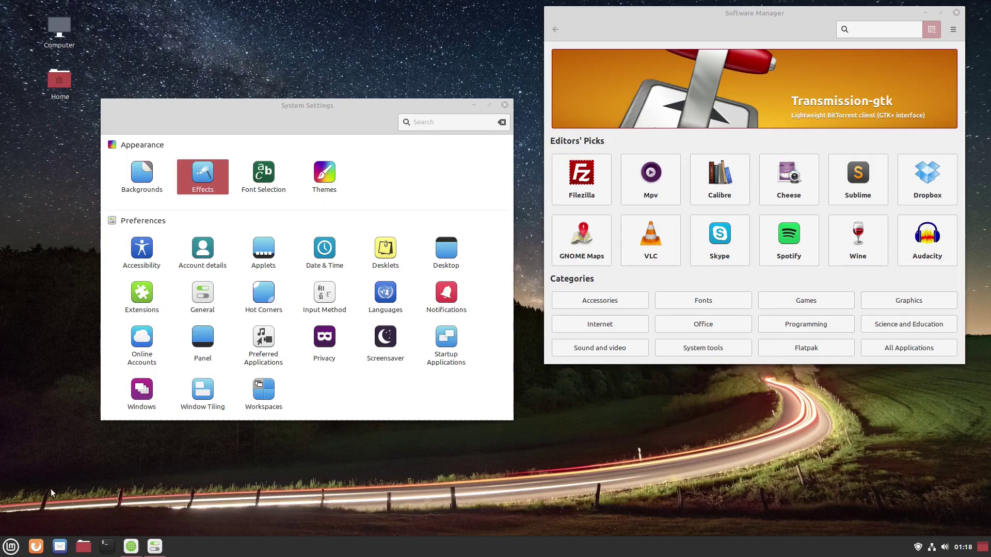
# - Drag Rhythmbox from the menu onto the bottom panel as a launcher, then close the menu
pyautogui.click(11, 546)
pyautogui.moveTo(107, 416)
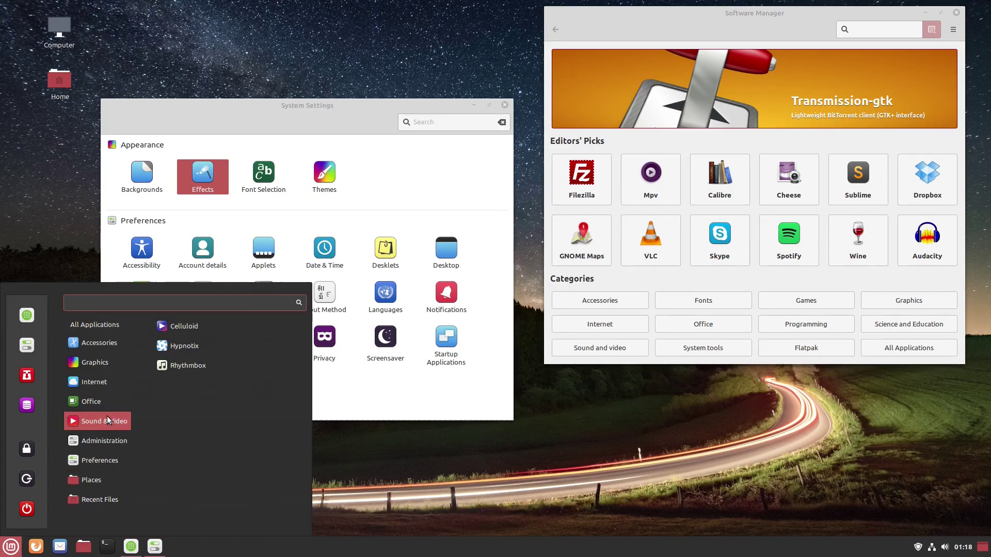
pyautogui.moveTo(167, 370); pyautogui.dragTo(132, 547)
pyautogui.click(505, 488)
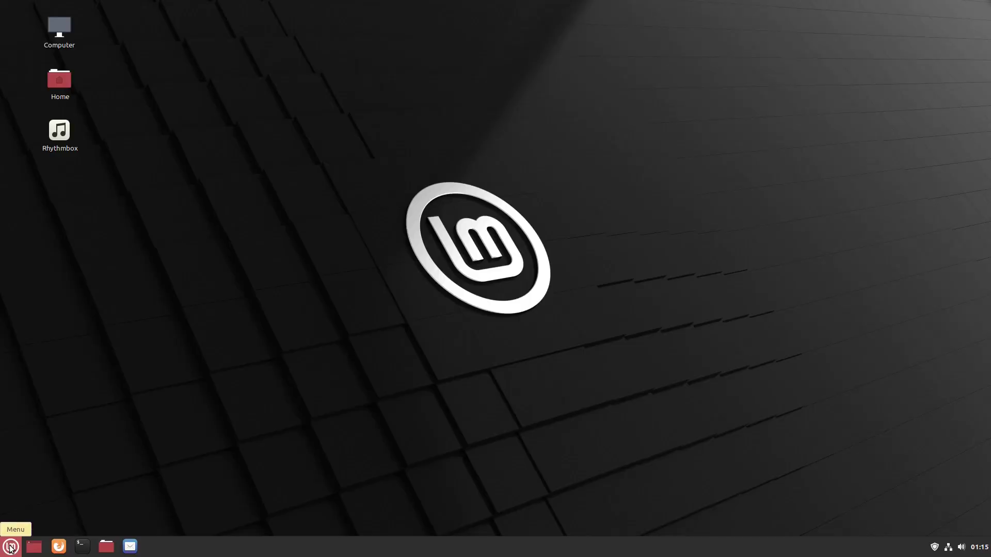
pyautogui.click(11, 547)
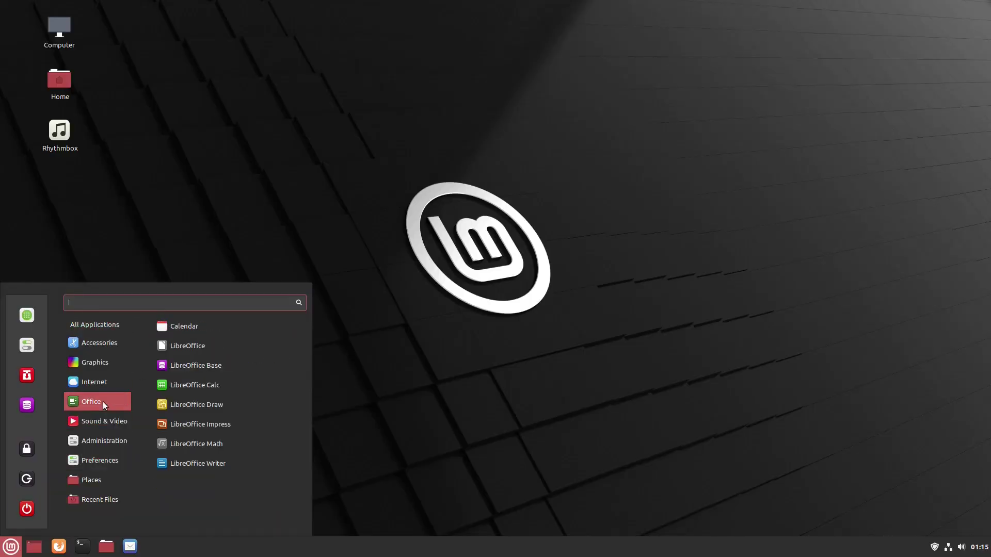
pyautogui.moveTo(109, 433)
pyautogui.click(141, 241)
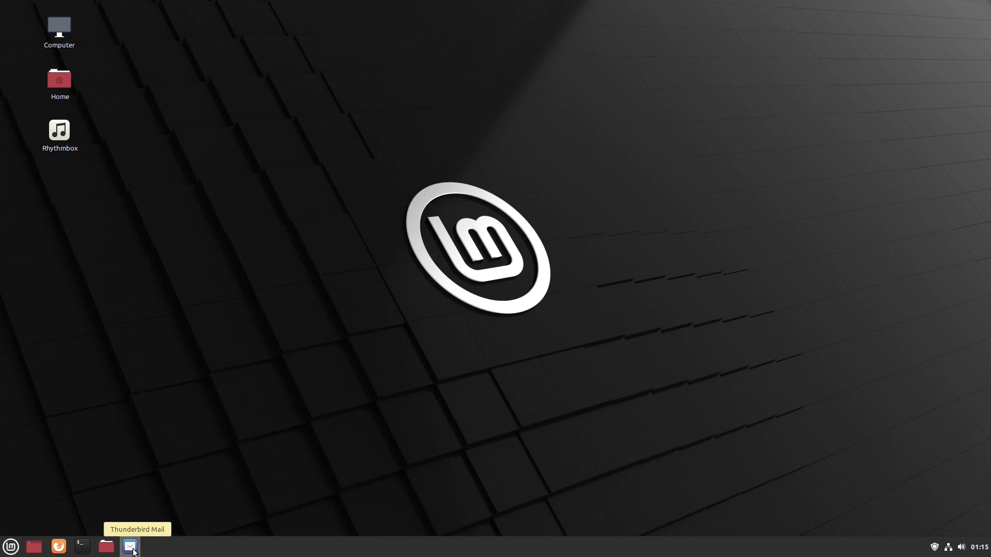
pyautogui.rightClick(220, 551)
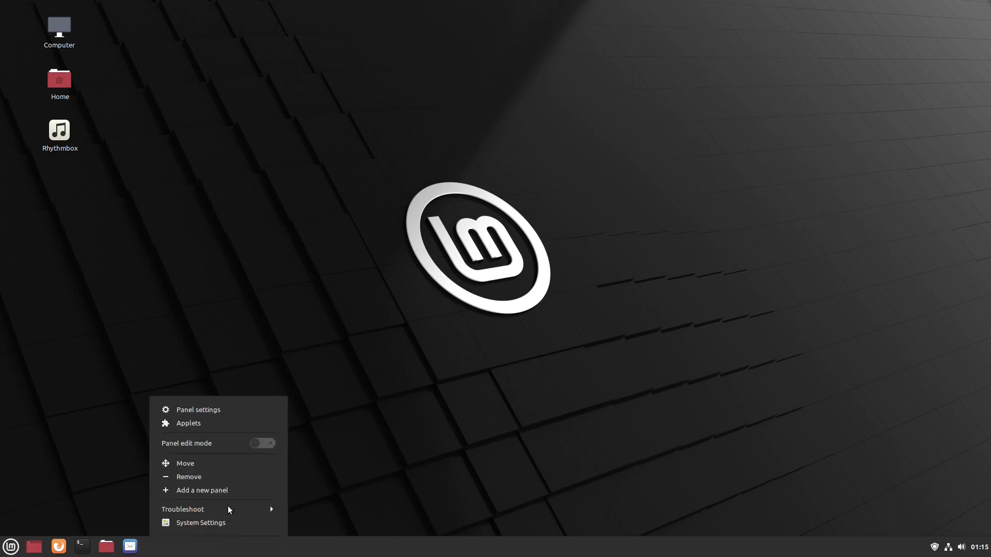
# - Turn on panel edit mode, move the Files launcher after mail, and lower panel height to 38
pyautogui.click(256, 444)
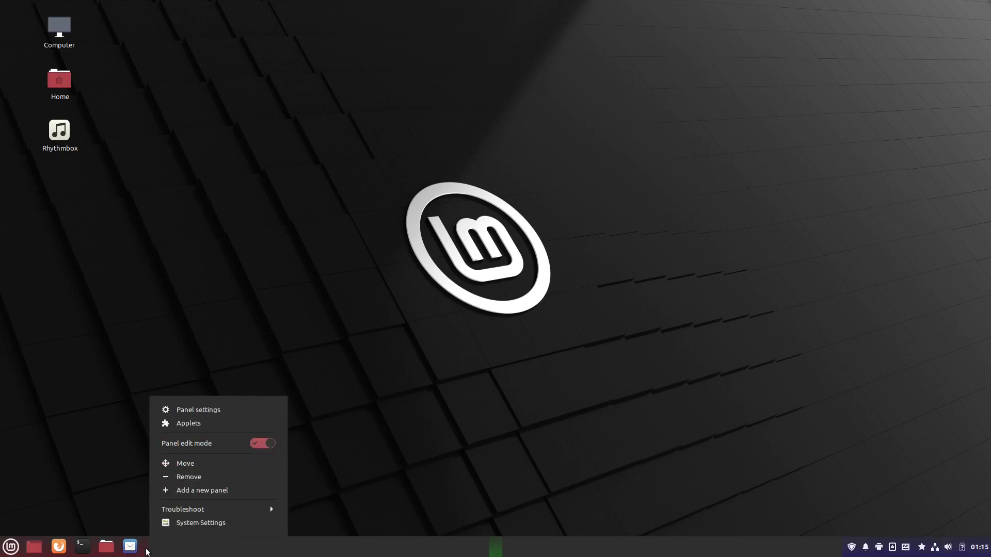
pyautogui.moveTo(34, 547); pyautogui.dragTo(136, 547)
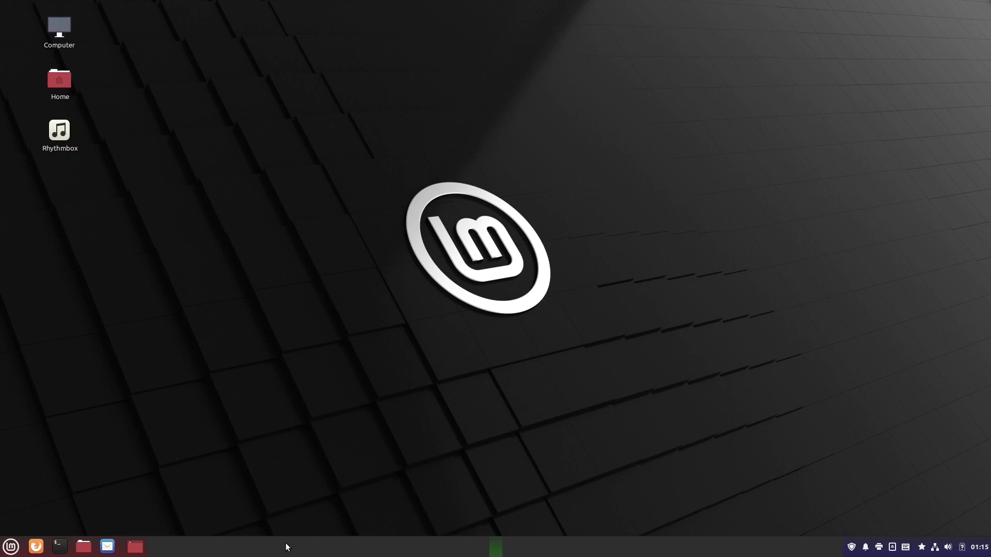
pyautogui.rightClick(432, 548)
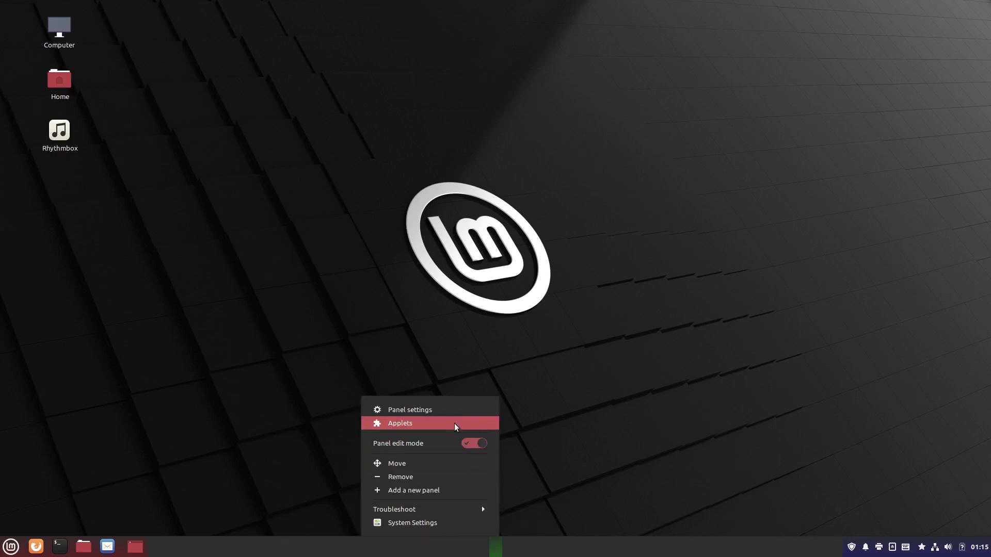
pyautogui.click(442, 411)
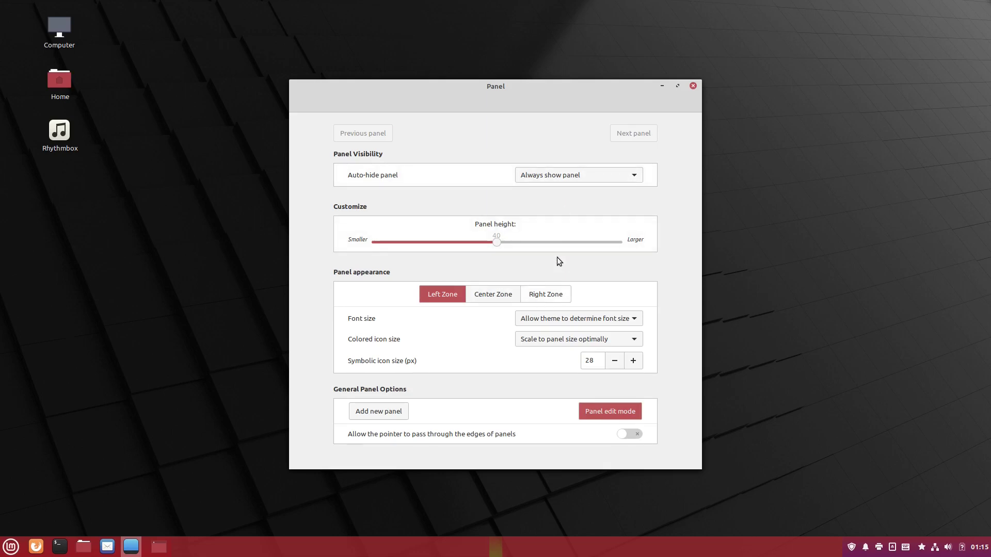
pyautogui.moveTo(495, 243)
pyautogui.mouseDown()
pyautogui.moveTo(466, 241)
pyautogui.moveTo(497, 242)
pyautogui.mouseUp()
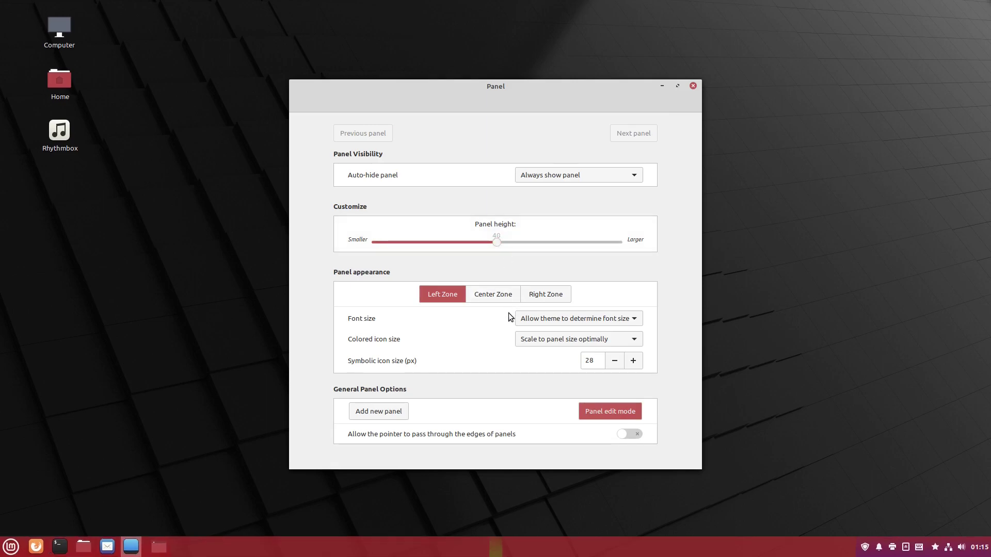
# - Review the Left, Center and Right Zone settings in Panel settings
pyautogui.click(492, 294)
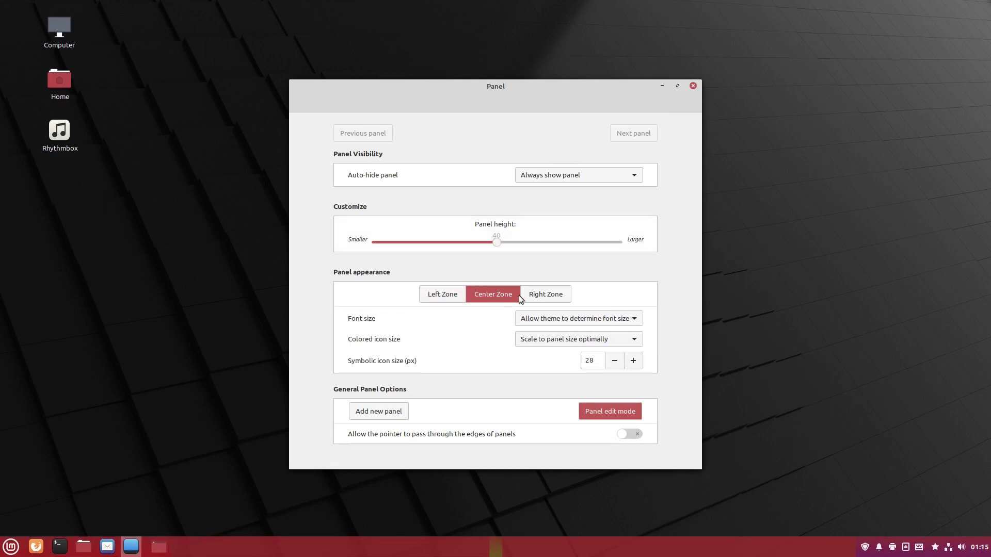
pyautogui.click(537, 298)
pyautogui.click(482, 294)
pyautogui.click(442, 294)
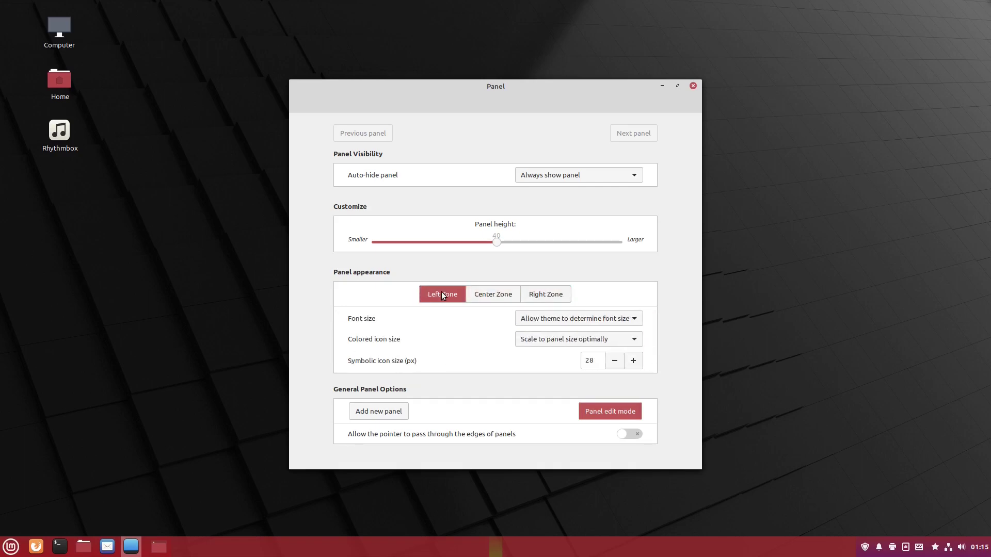
pyautogui.click(498, 299)
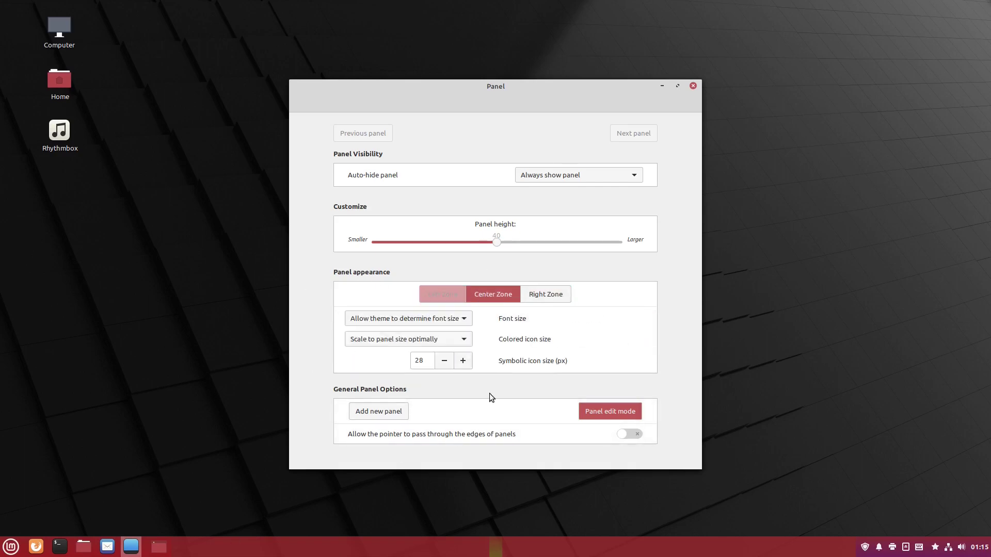
pyautogui.click(533, 302)
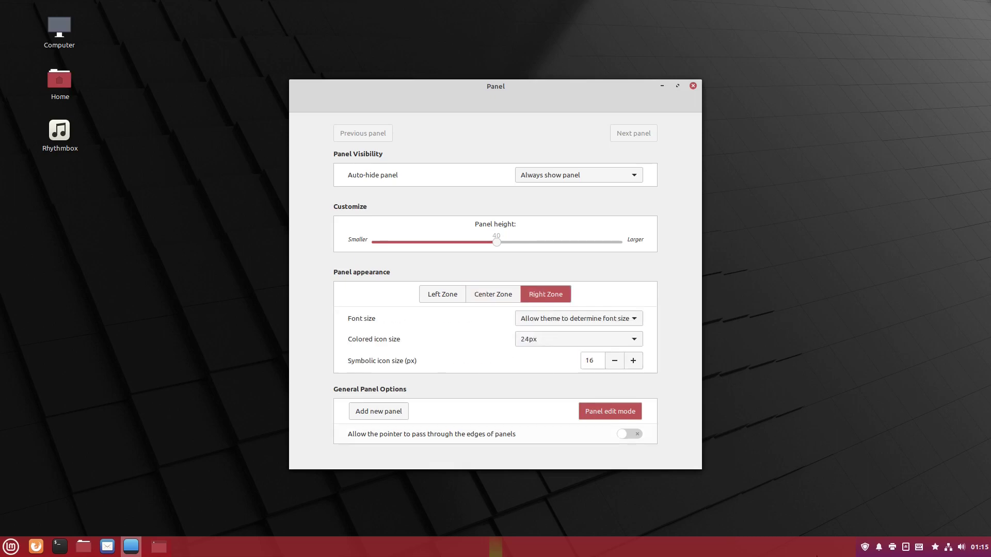
pyautogui.click(450, 292)
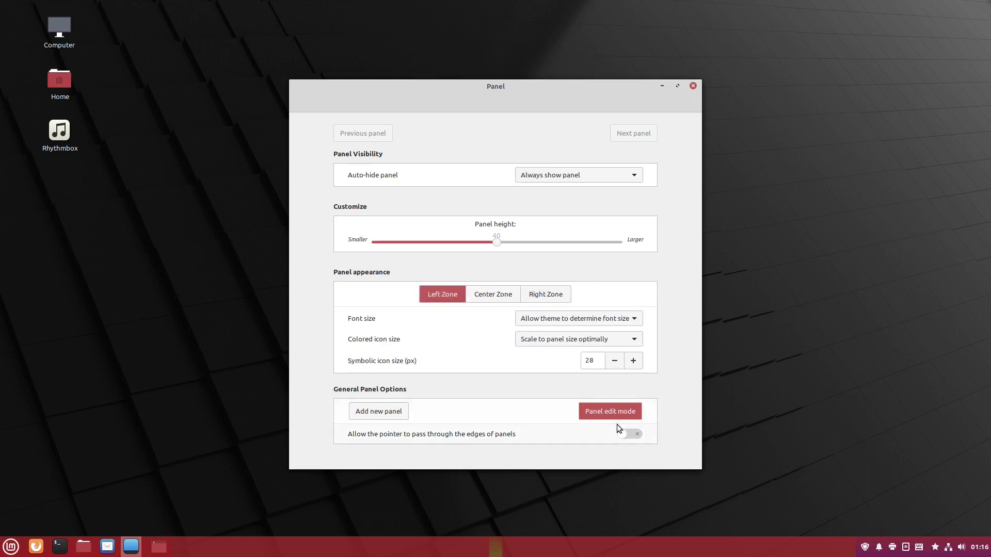
# - Try the auto-hide choices, settle on 'Always show panel', and close Panel settings
pyautogui.click(607, 176)
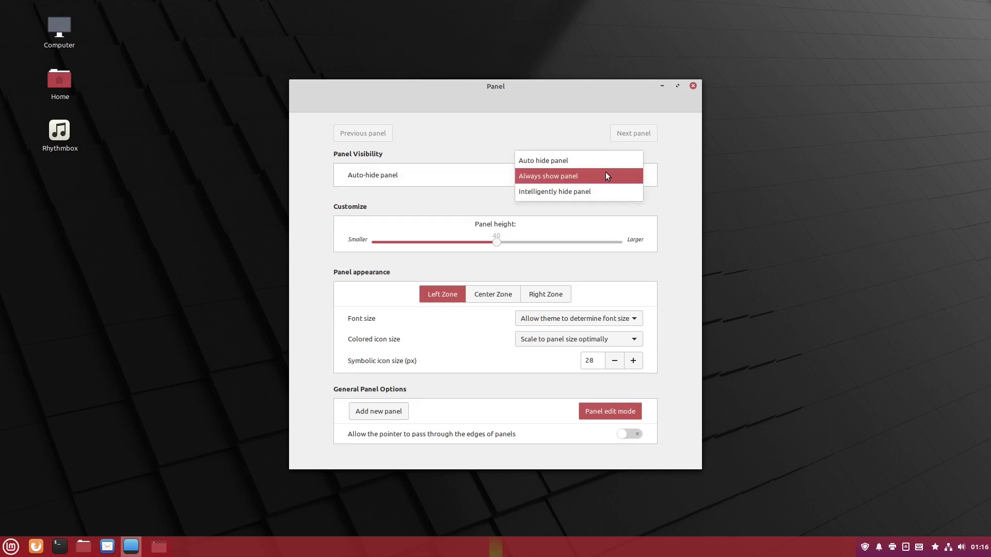
pyautogui.click(594, 158)
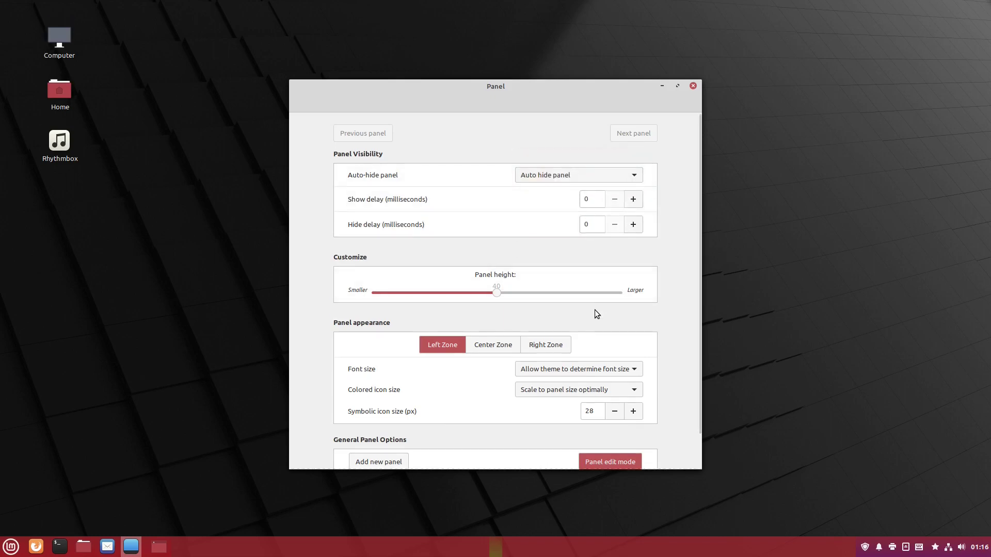
pyautogui.click(581, 178)
pyautogui.click(577, 193)
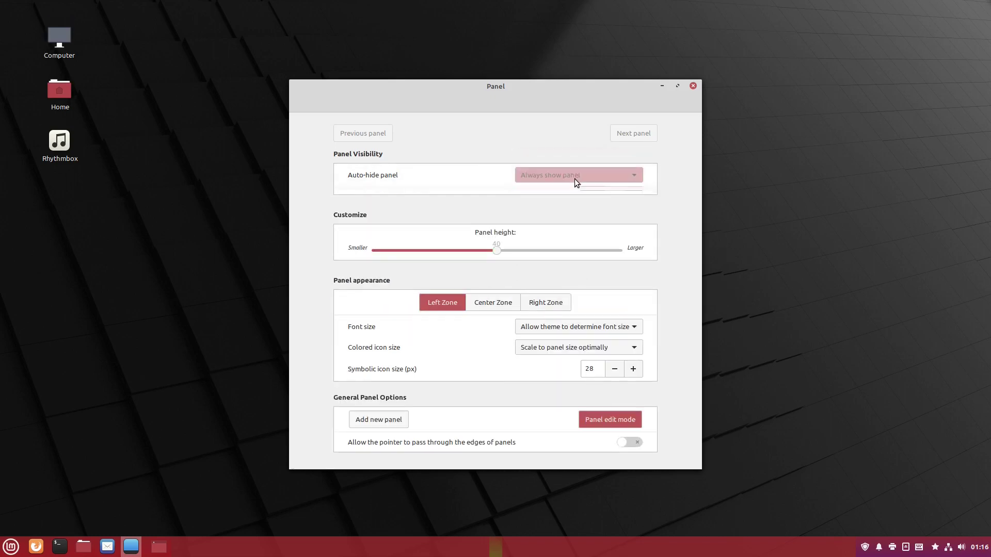
pyautogui.click(574, 175)
pyautogui.click(568, 192)
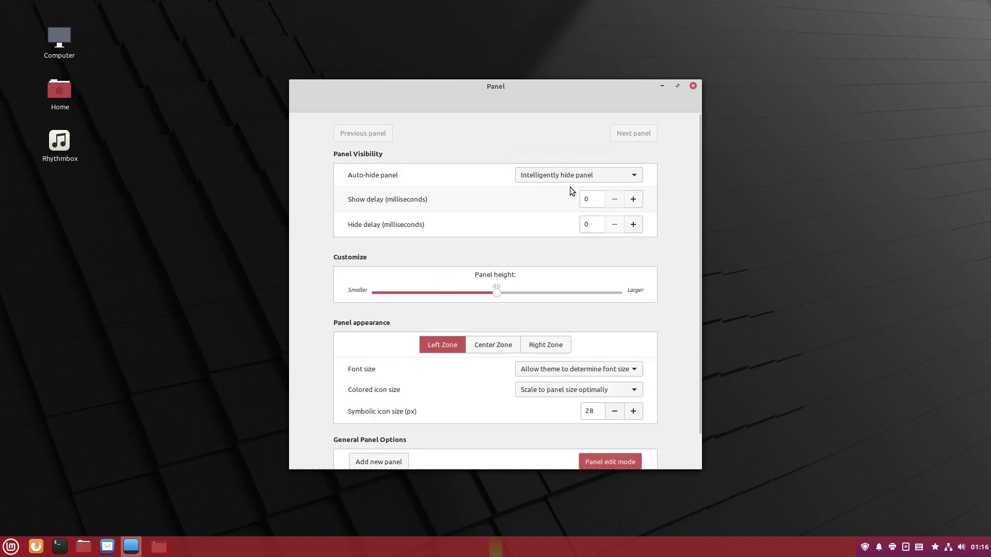
pyautogui.click(572, 174)
pyautogui.click(572, 164)
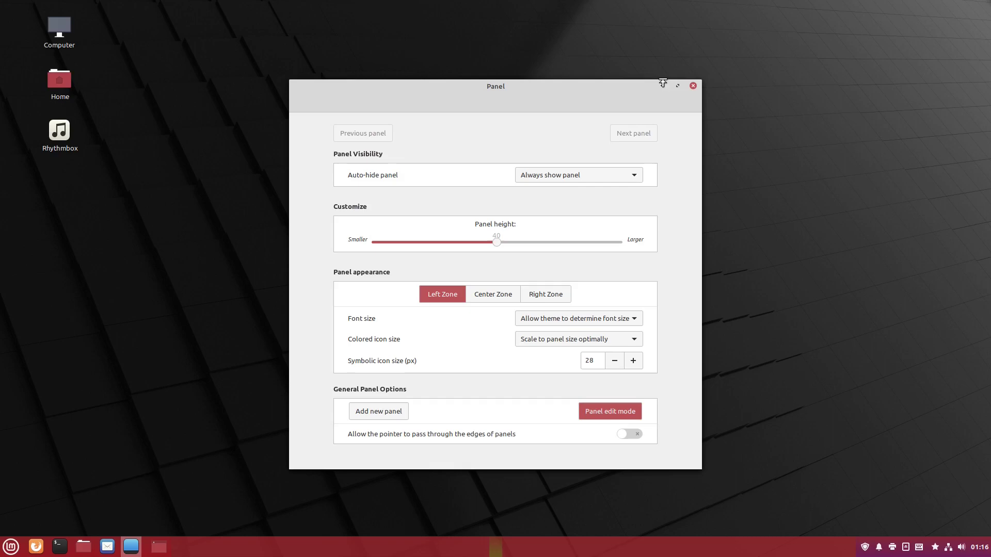
pyautogui.click(692, 86)
# - Switch off edit mode and reorder the panel launchers to mail, files, terminal
pyautogui.rightClick(542, 546)
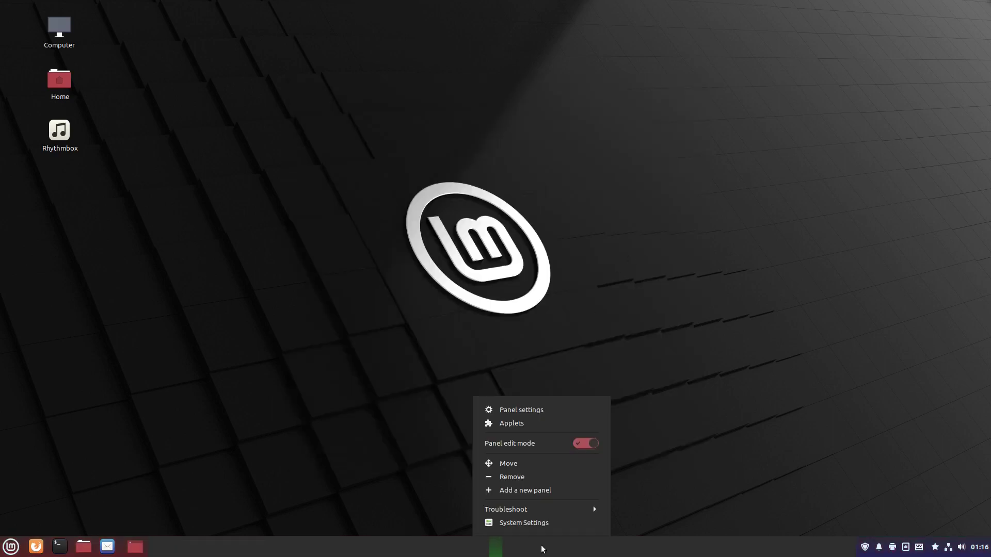
pyautogui.click(592, 444)
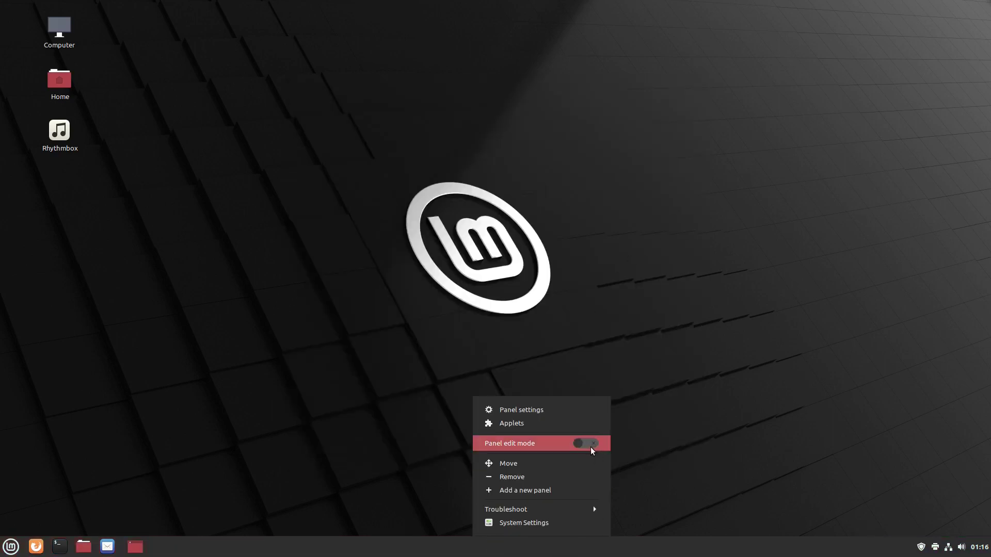
pyautogui.click(382, 416)
pyautogui.moveTo(110, 548); pyautogui.dragTo(67, 552)
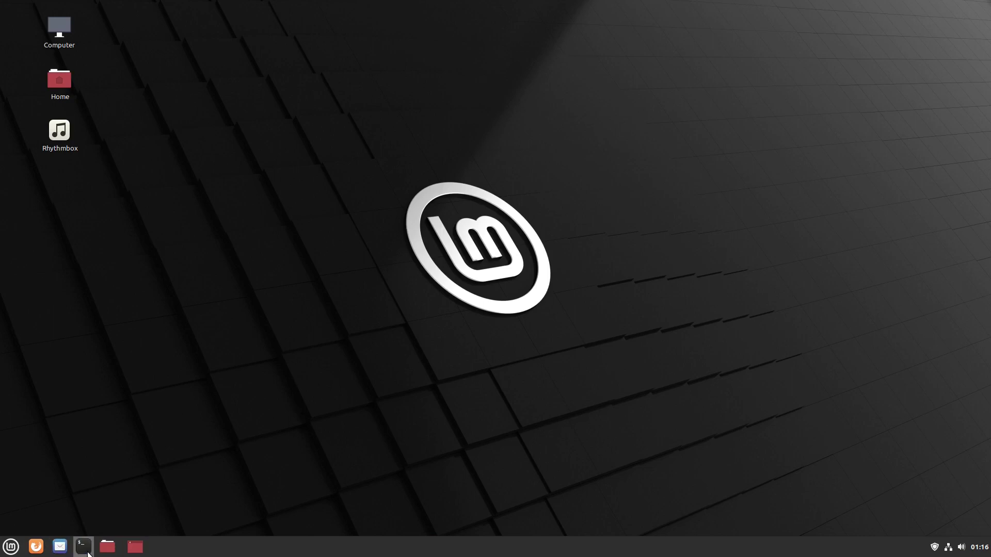
pyautogui.moveTo(83, 548); pyautogui.dragTo(119, 549)
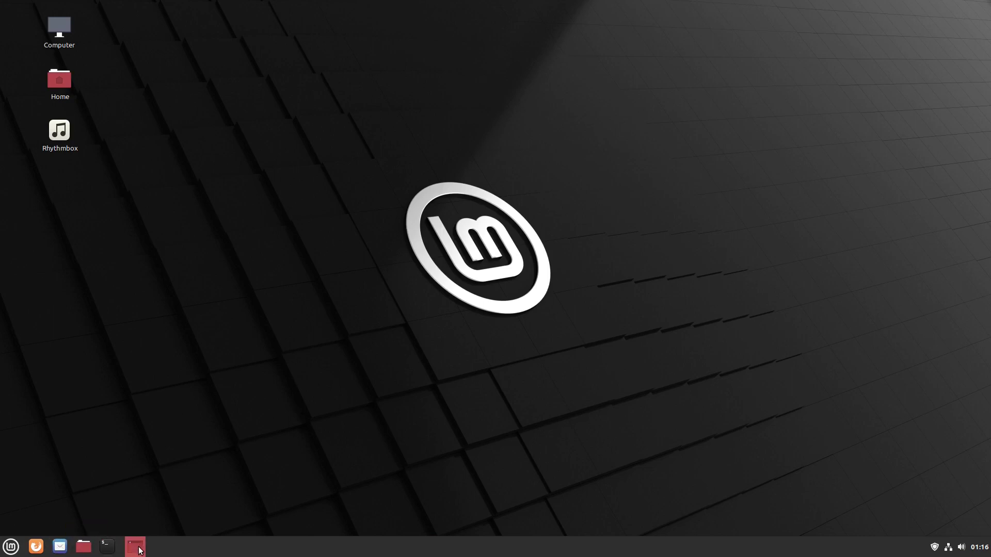
# - With edit mode on, move the red folder launcher to the panel's far right, then disable edit mode
pyautogui.rightClick(235, 551)
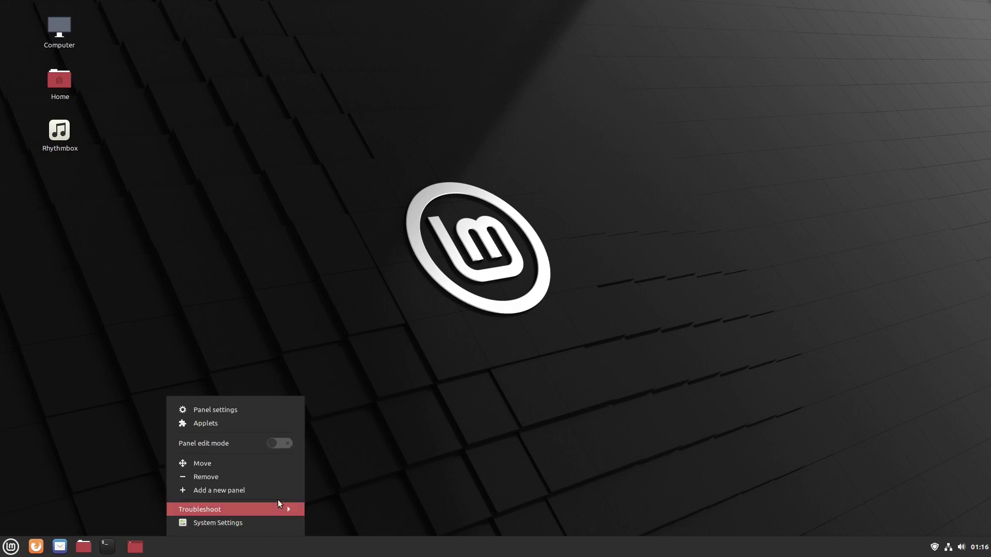
pyautogui.click(281, 443)
pyautogui.moveTo(136, 548); pyautogui.dragTo(975, 550)
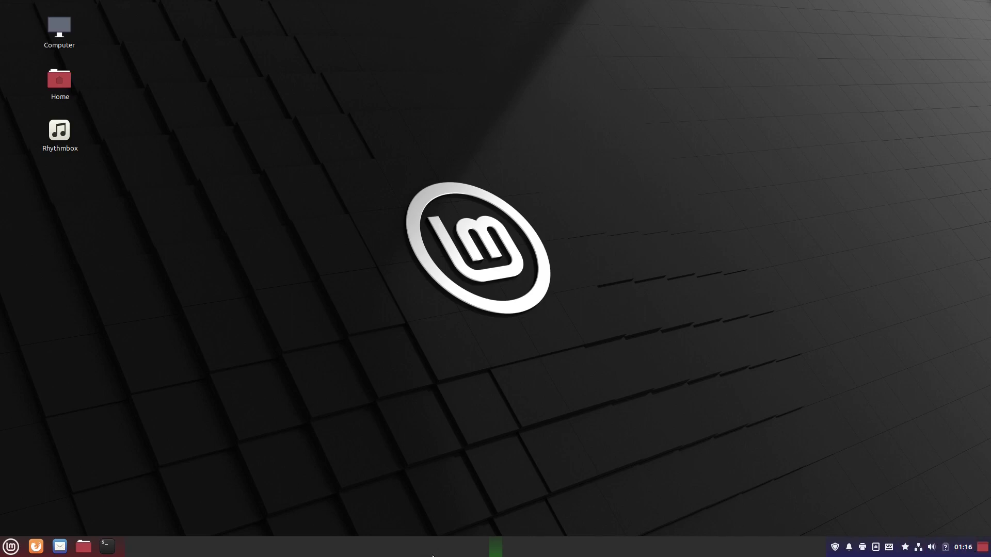
pyautogui.rightClick(428, 549)
pyautogui.click(470, 445)
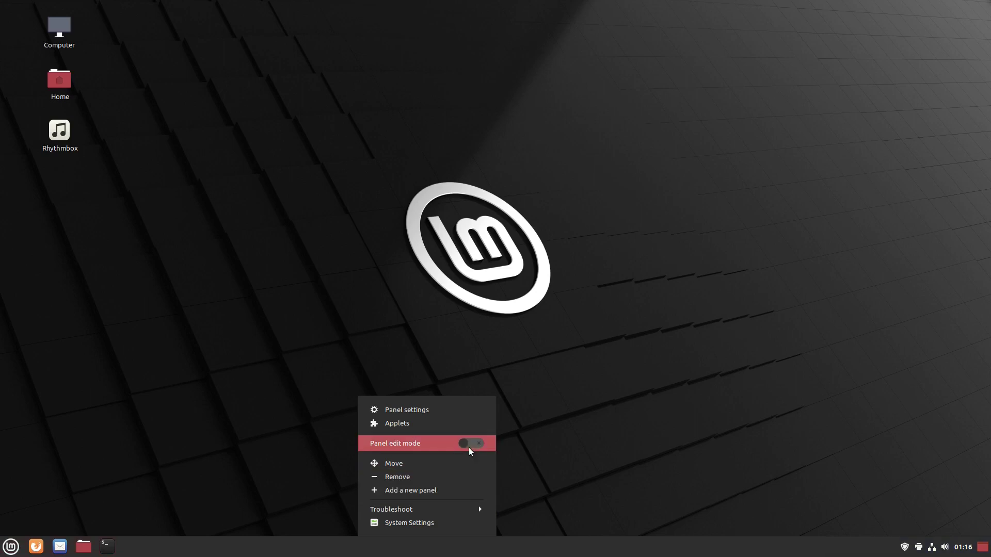
pyautogui.click(659, 424)
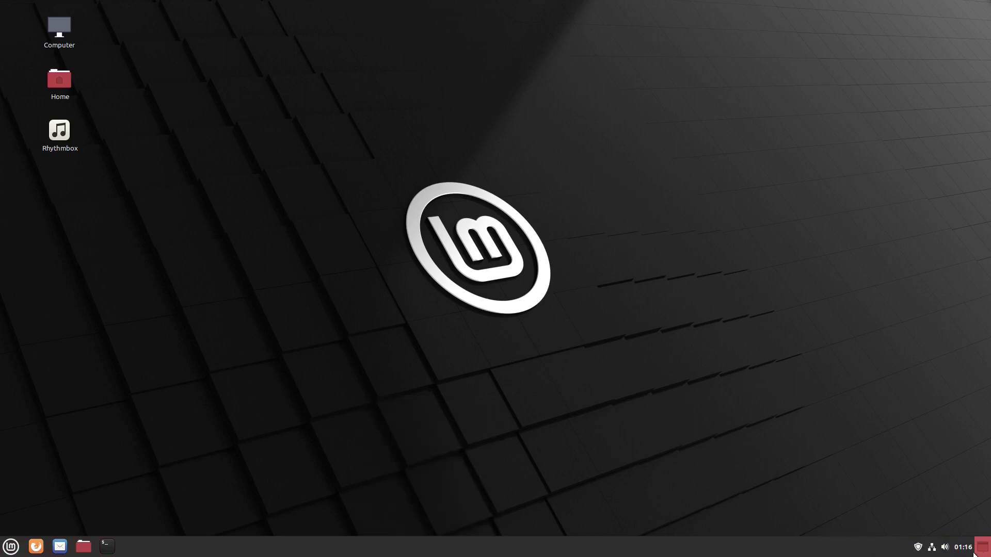
pyautogui.click(11, 548)
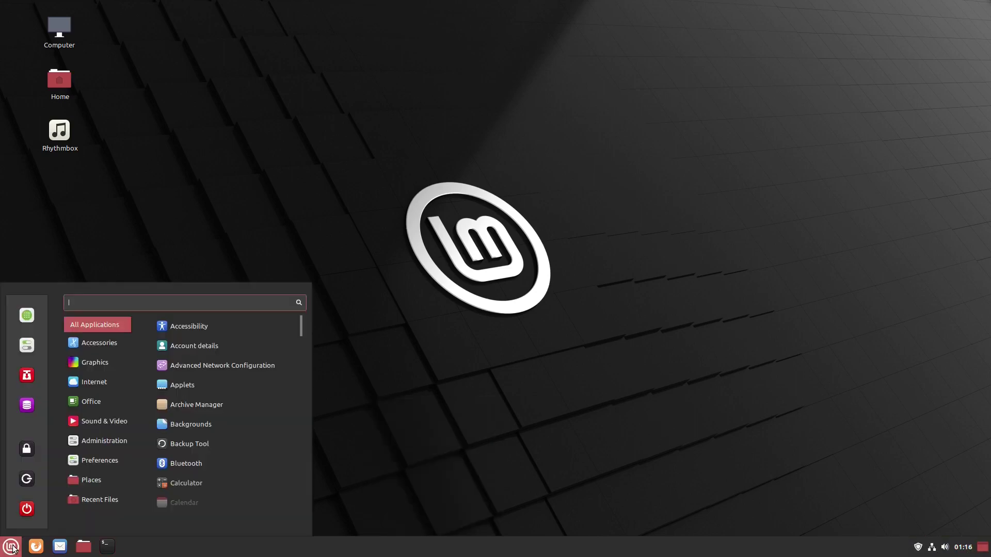
# - Launch Software Manager, place it at the top right, and open System Settings beside it
pyautogui.click(23, 323)
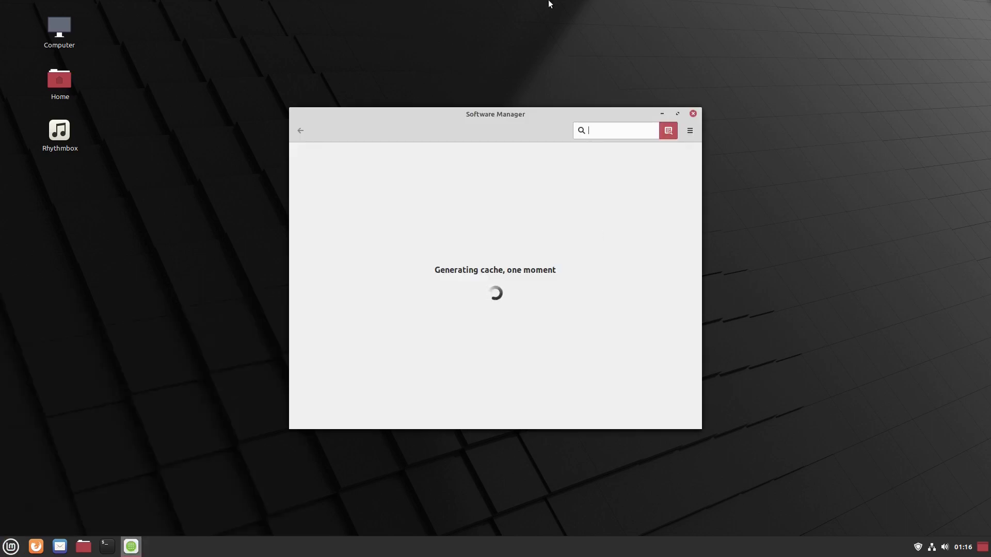
pyautogui.moveTo(522, 115); pyautogui.dragTo(789, 36)
pyautogui.click(11, 547)
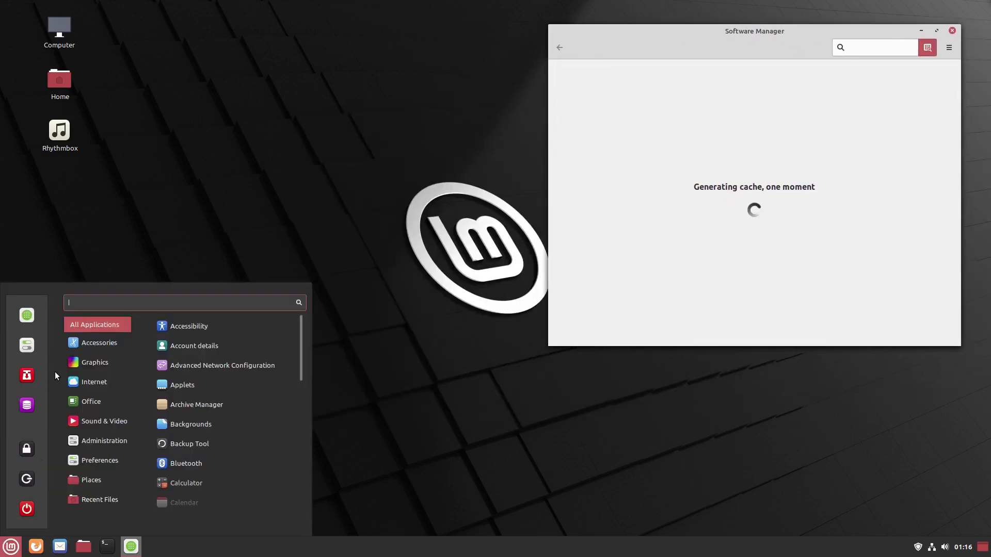
pyautogui.click(35, 341)
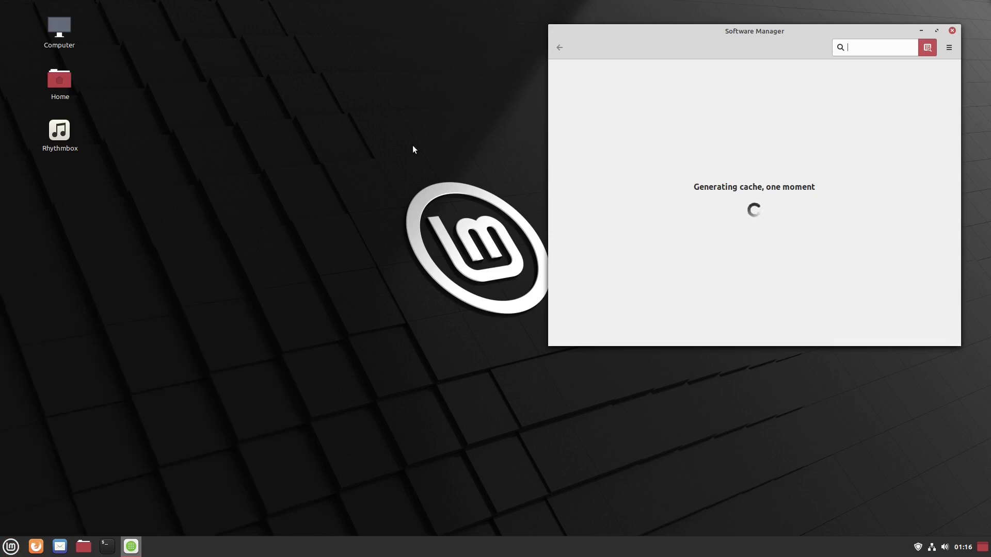
pyautogui.moveTo(463, 120); pyautogui.dragTo(281, 151)
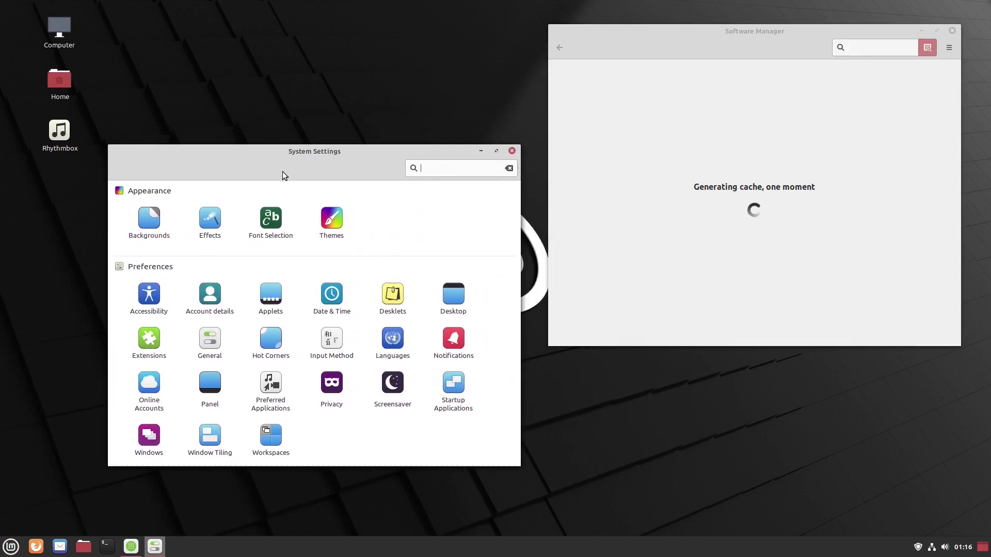
# - Browse the Ulyana, Ulyssa and Uma backgrounds and set Ulyssa's Countryside as the wallpaper
pyautogui.click(155, 219)
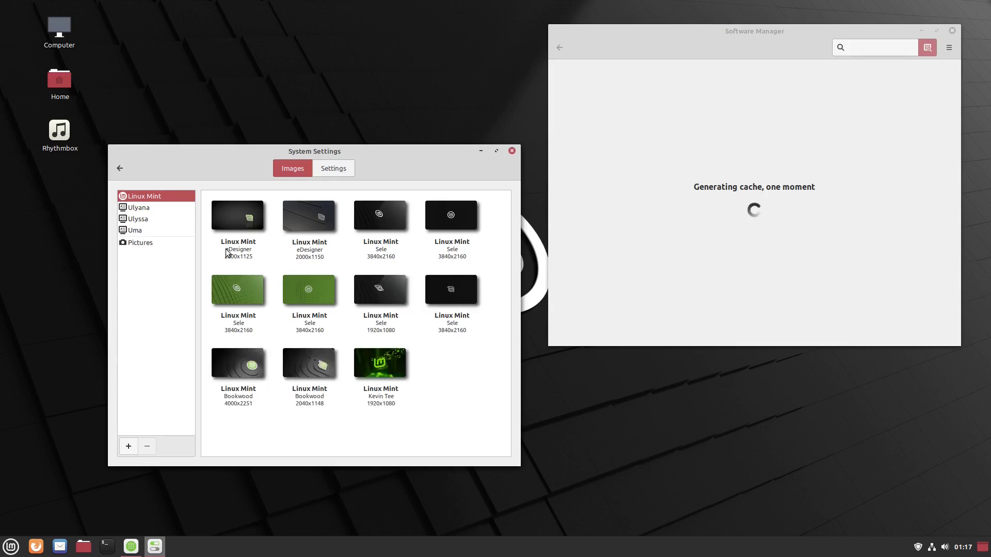
pyautogui.click(134, 208)
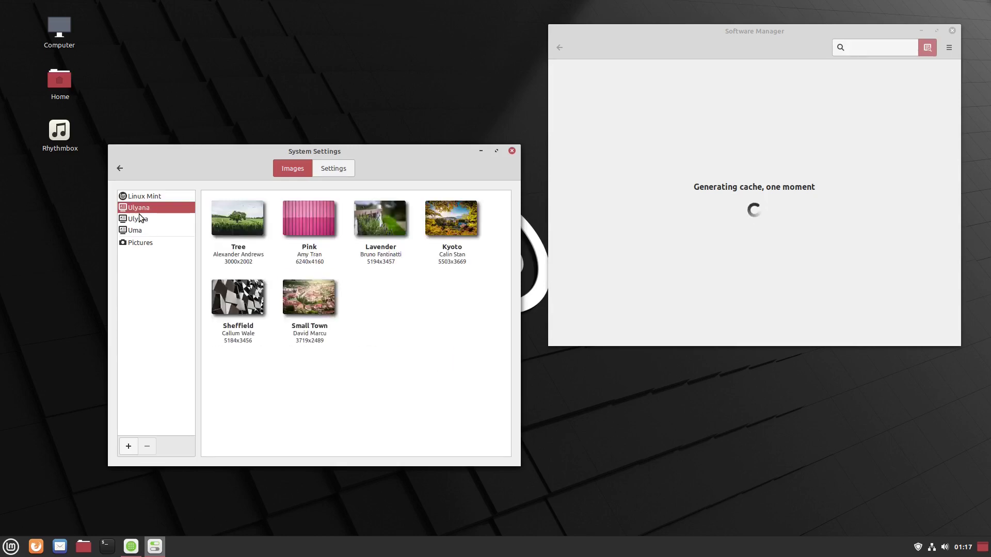
pyautogui.click(139, 220)
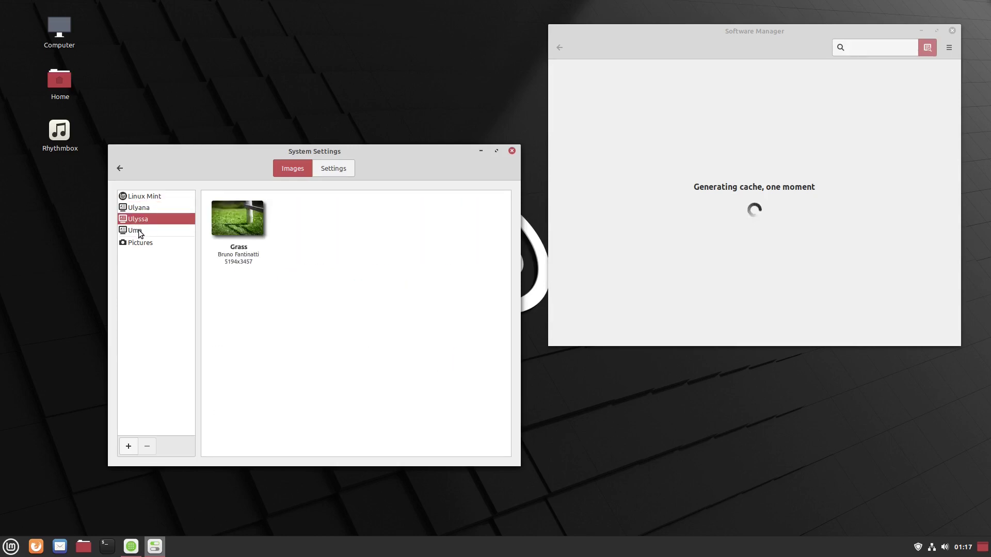
pyautogui.click(140, 232)
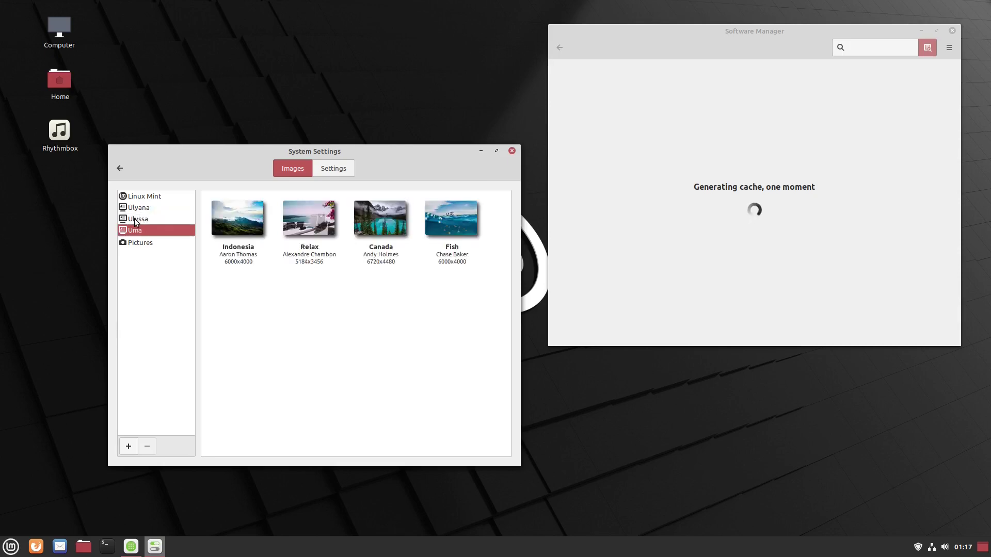
pyautogui.click(145, 220)
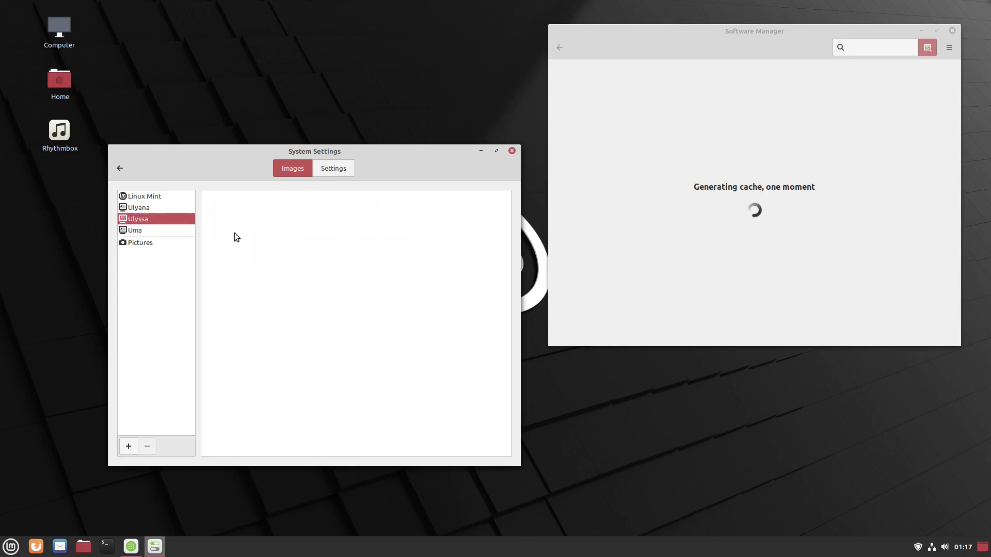
pyautogui.click(309, 233)
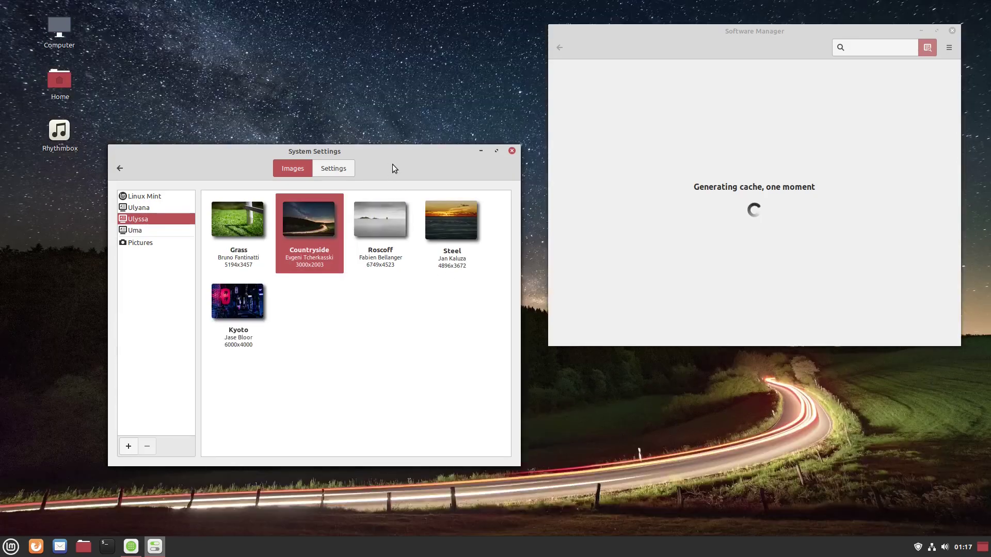
pyautogui.moveTo(341, 160); pyautogui.dragTo(317, 98)
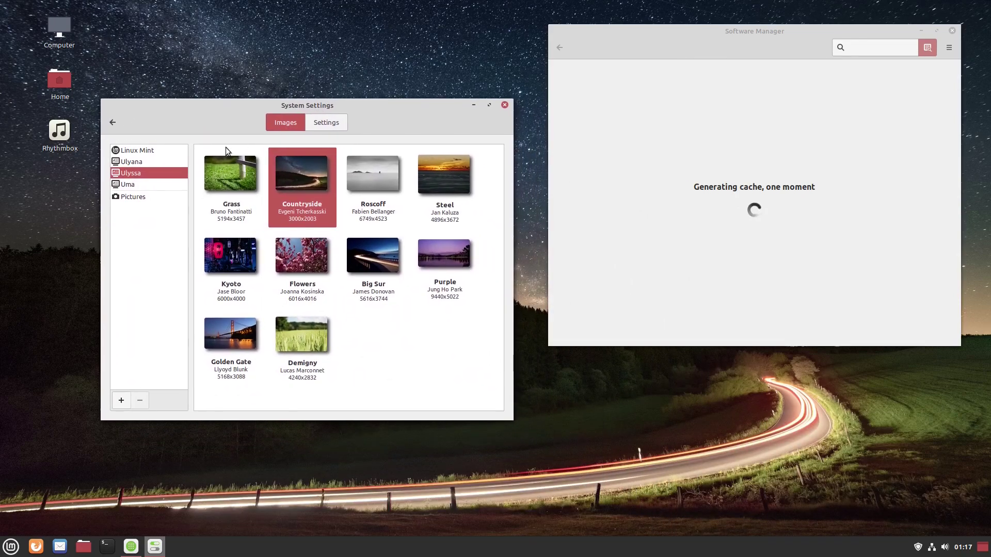
# - View the Pictures wallpapers, open and cancel the Add Folder dialog, and return to the overview
pyautogui.click(129, 198)
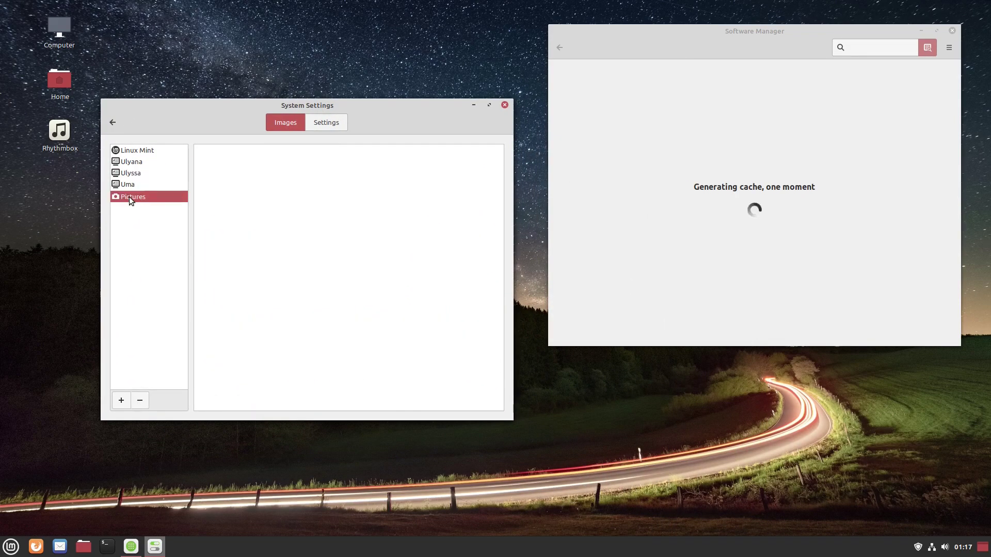
pyautogui.click(121, 400)
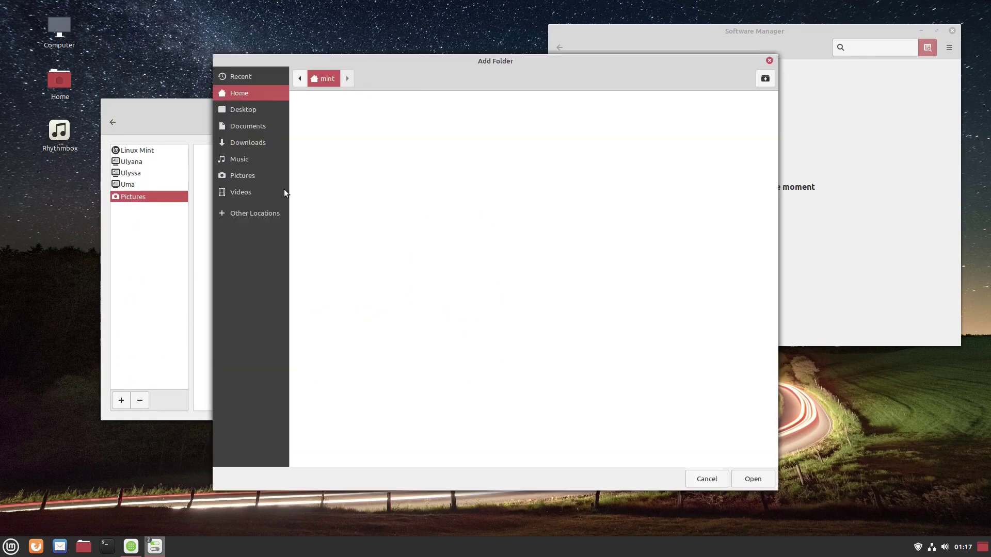
pyautogui.click(770, 61)
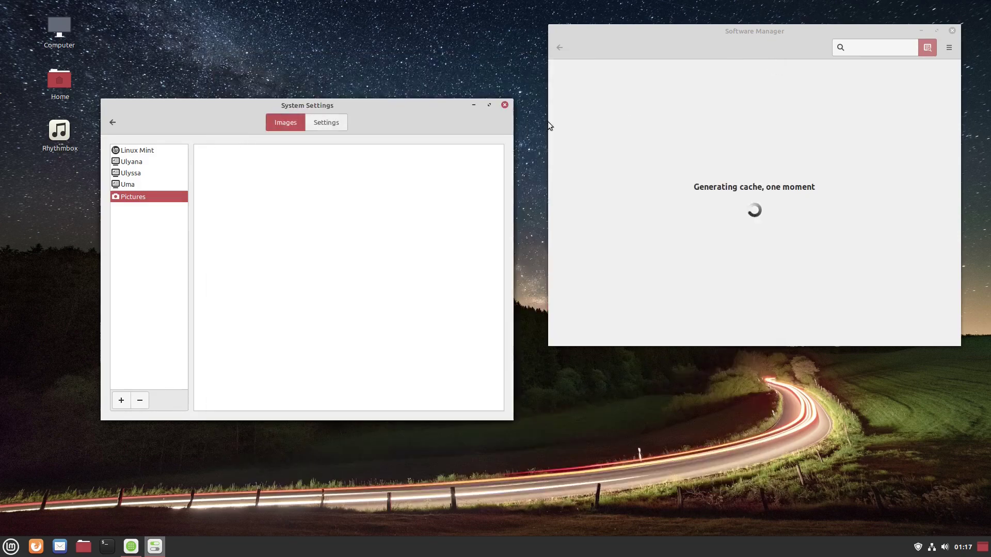
pyautogui.click(117, 125)
# - In Effects, turn custom effect settings on, inspect the mapping-window easing, then turn them off
pyautogui.click(202, 171)
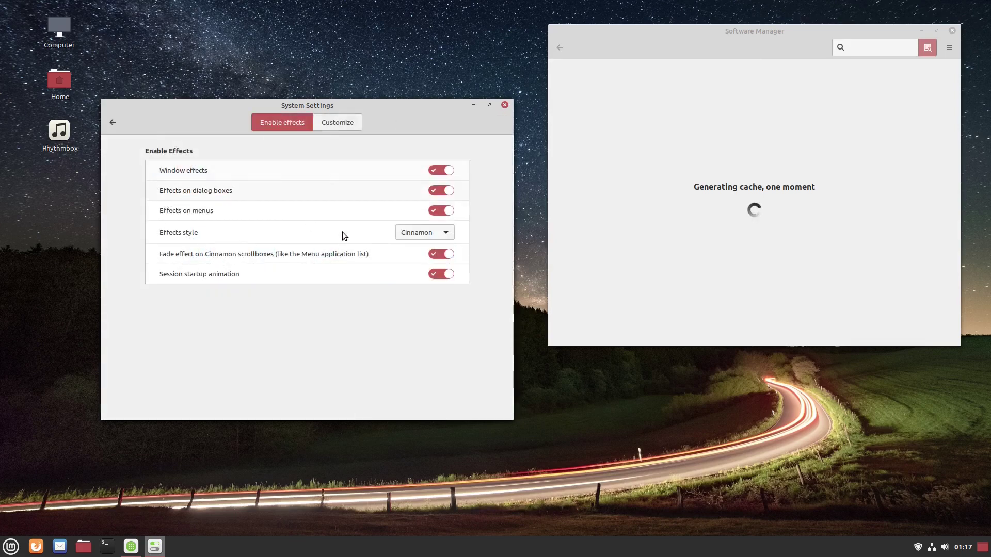
pyautogui.click(339, 125)
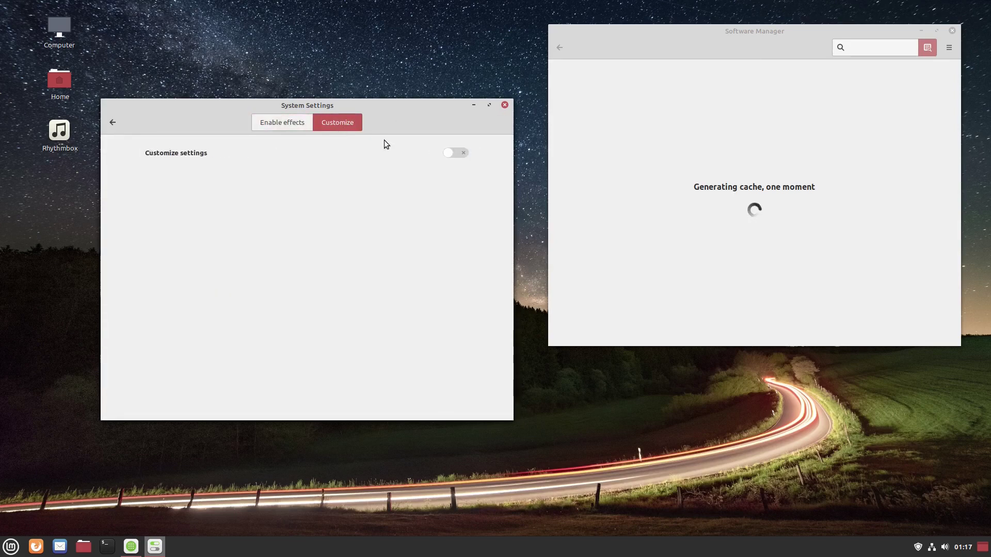
pyautogui.click(285, 124)
pyautogui.click(333, 124)
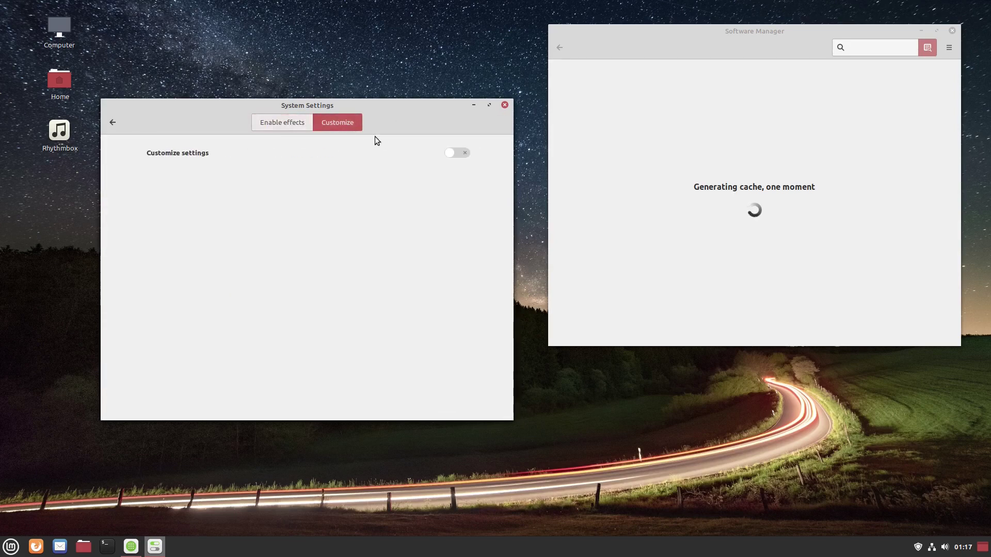
pyautogui.click(450, 154)
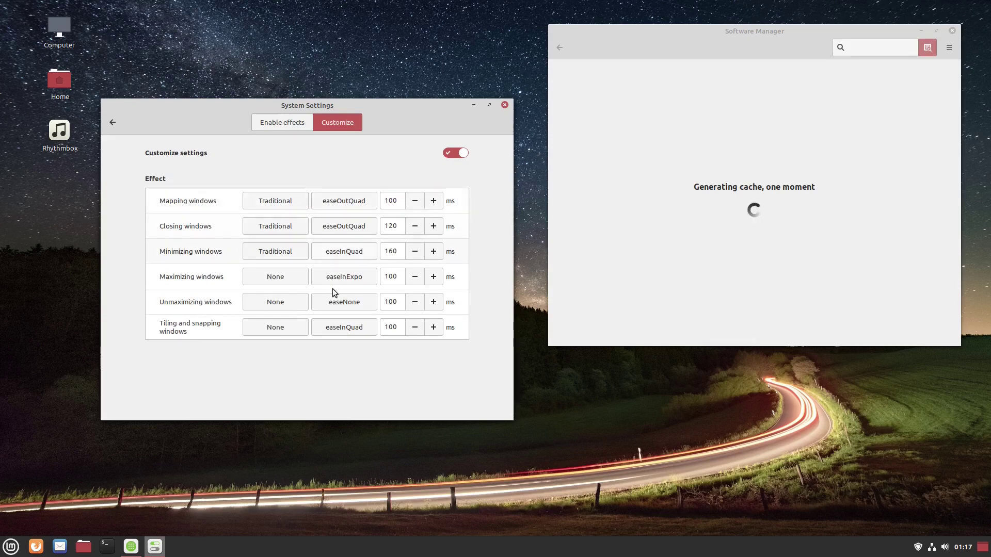
pyautogui.click(351, 203)
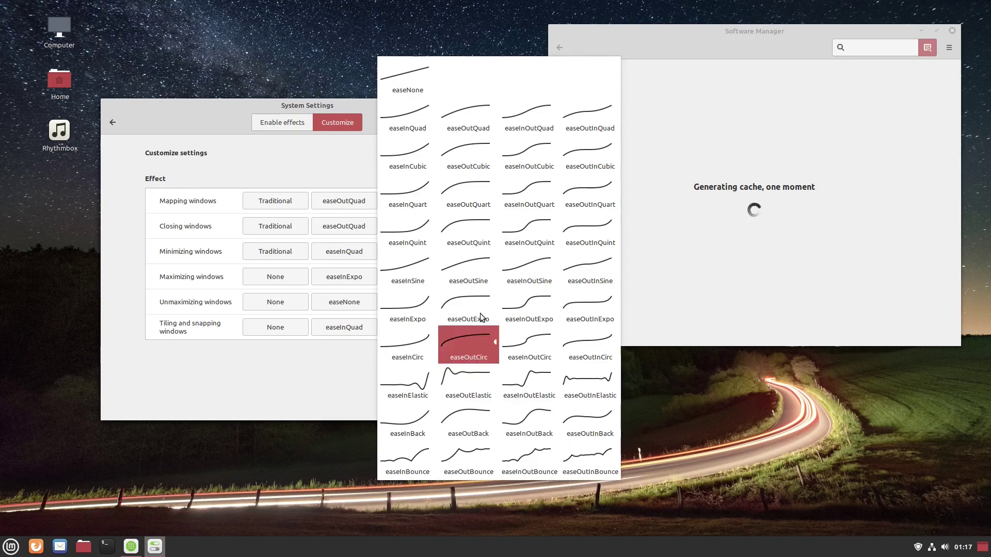
pyautogui.click(364, 194)
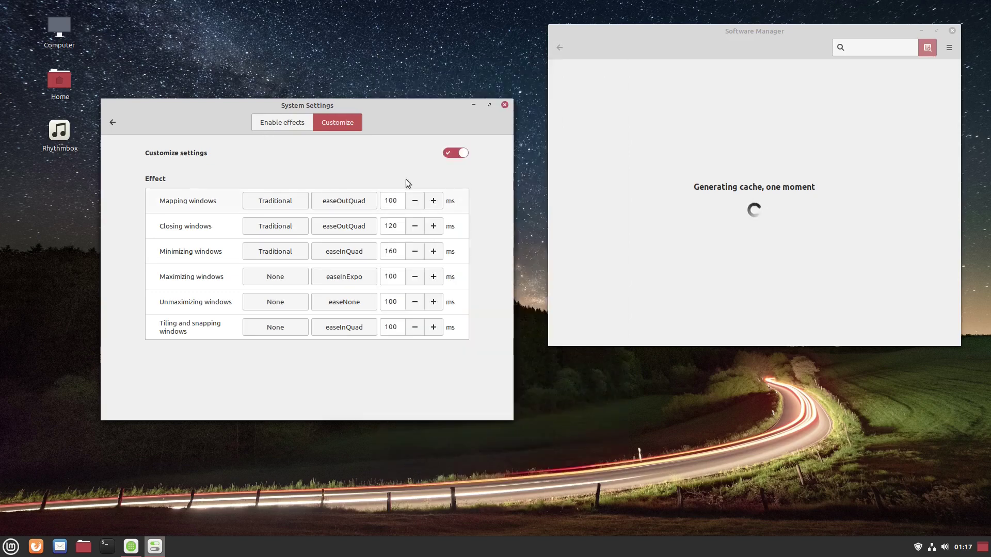
pyautogui.click(463, 152)
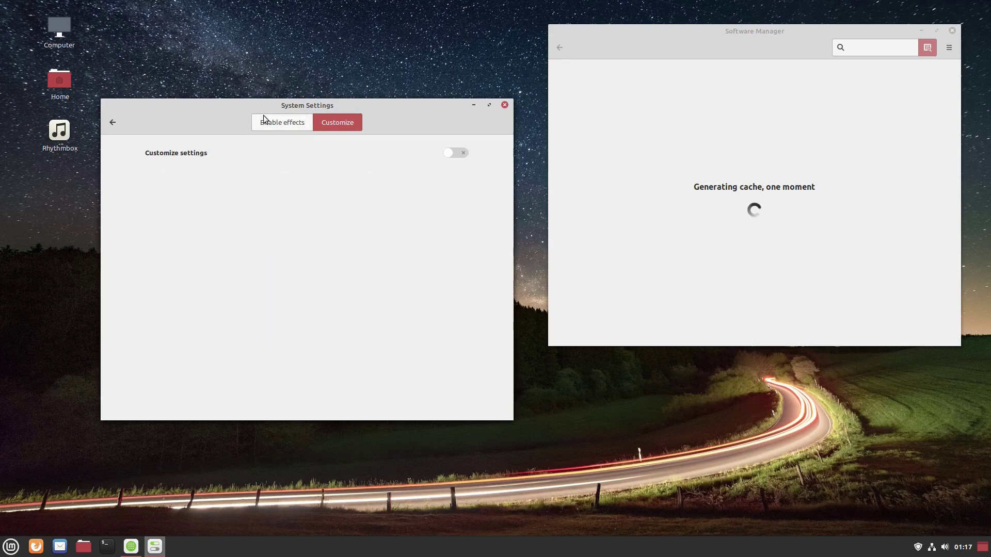
# - Set the effects style to 'Fly down, up' and preview it by minimizing and restoring System Settings
pyautogui.click(282, 123)
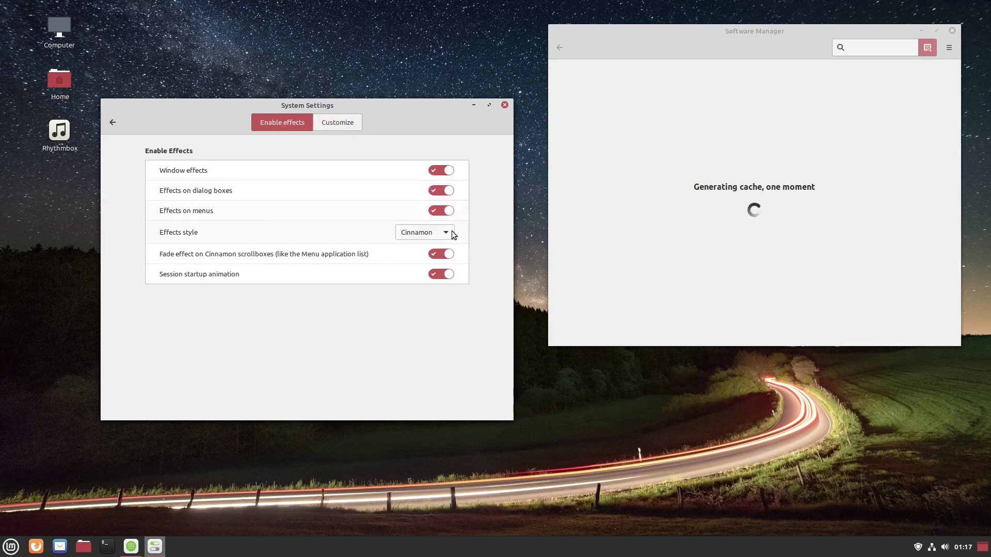
pyautogui.click(452, 233)
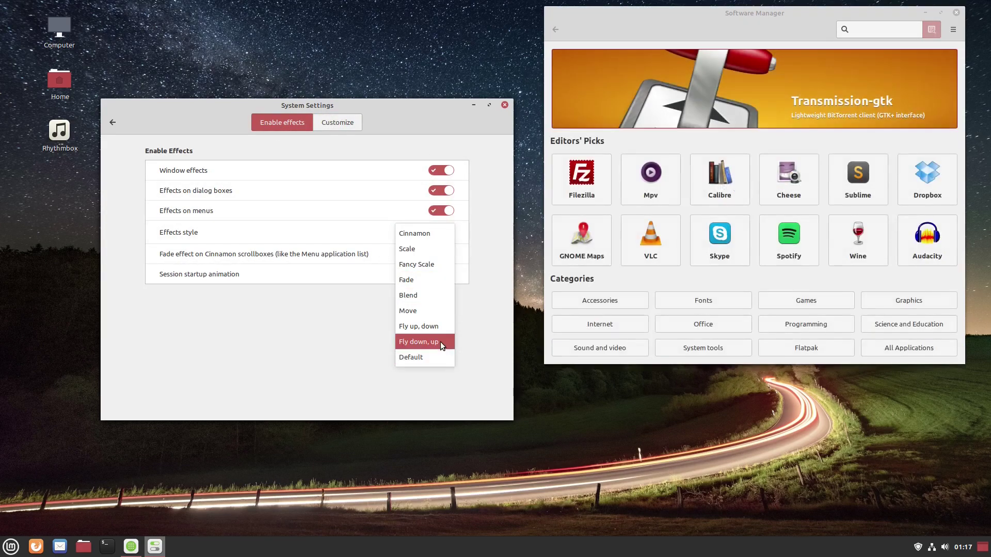
pyautogui.click(441, 342)
pyautogui.click(473, 107)
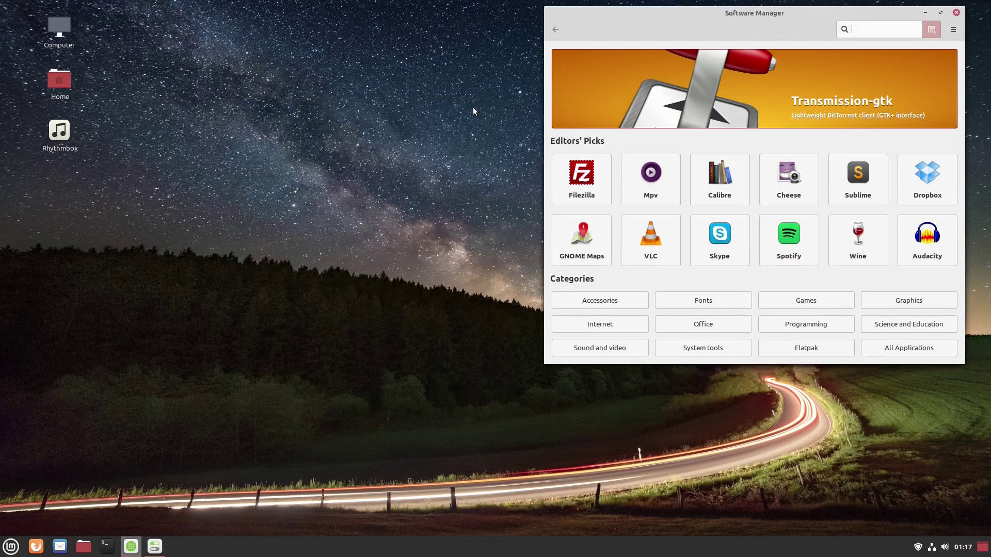
pyautogui.click(156, 547)
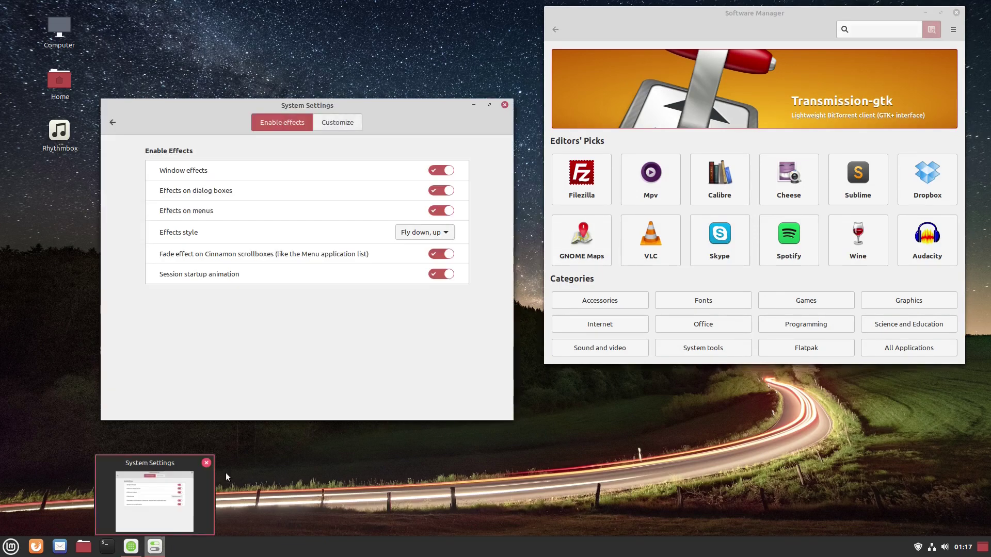
pyautogui.click(447, 231)
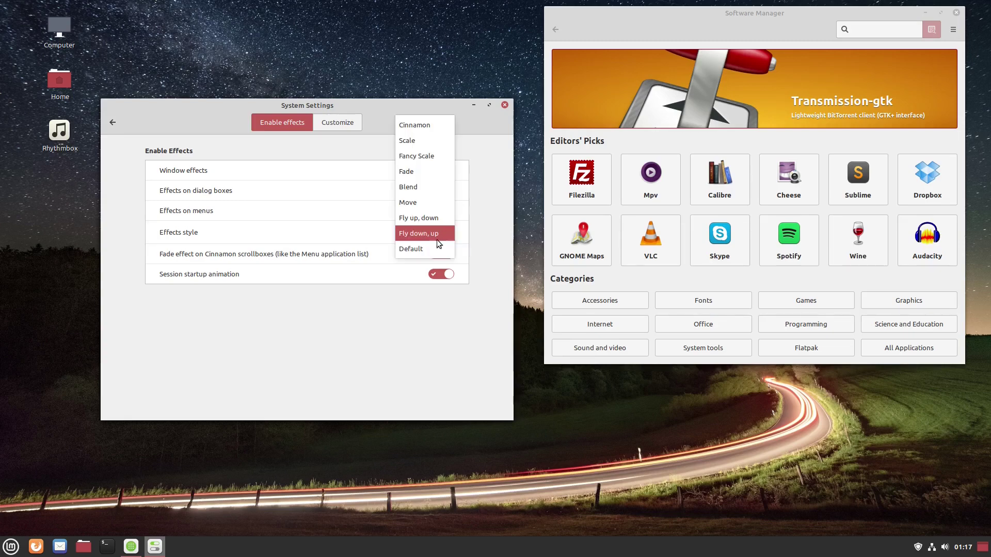
# - Set the effects style to Blend and preview the result
pyautogui.click(429, 187)
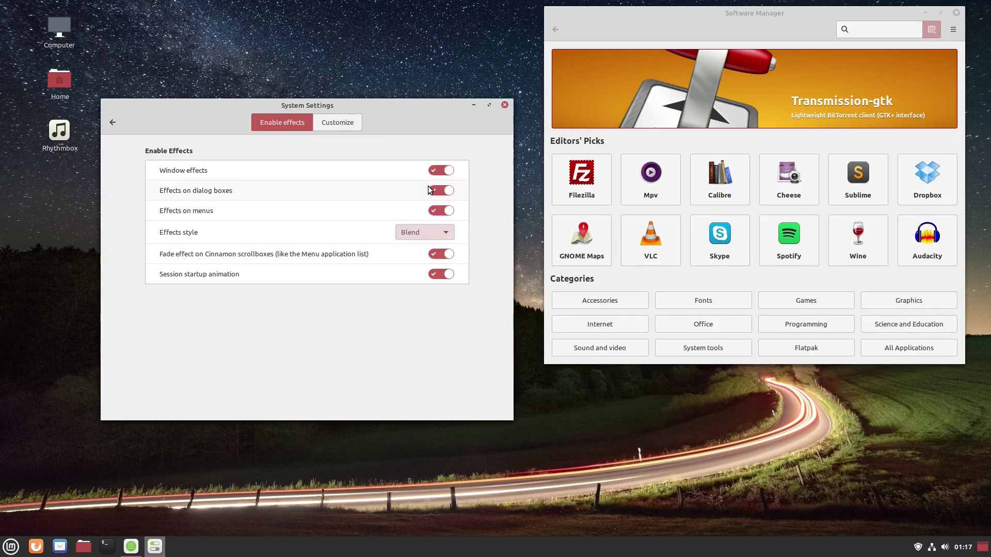
pyautogui.click(474, 105)
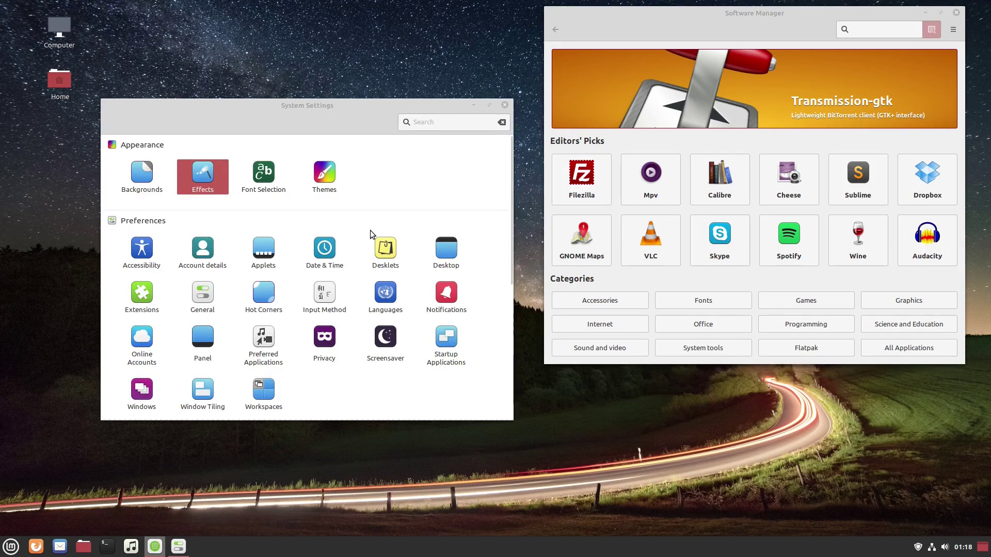
pyautogui.click(263, 172)
pyautogui.click(119, 122)
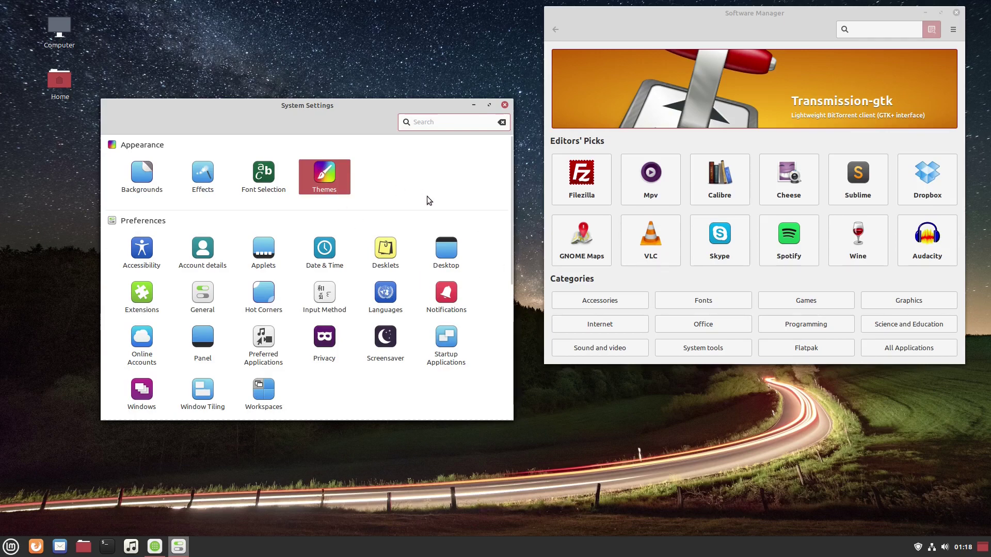
# - Review the window border, icon, controls, pointer and desktop theme lists, then go to Add/Remove themes
pyautogui.click(345, 180)
pyautogui.click(439, 188)
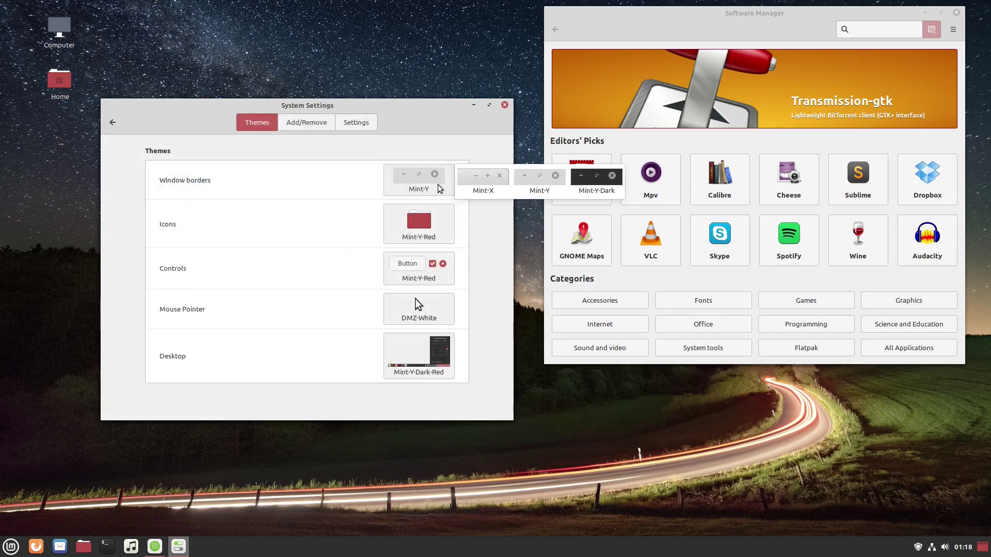
pyautogui.click(438, 229)
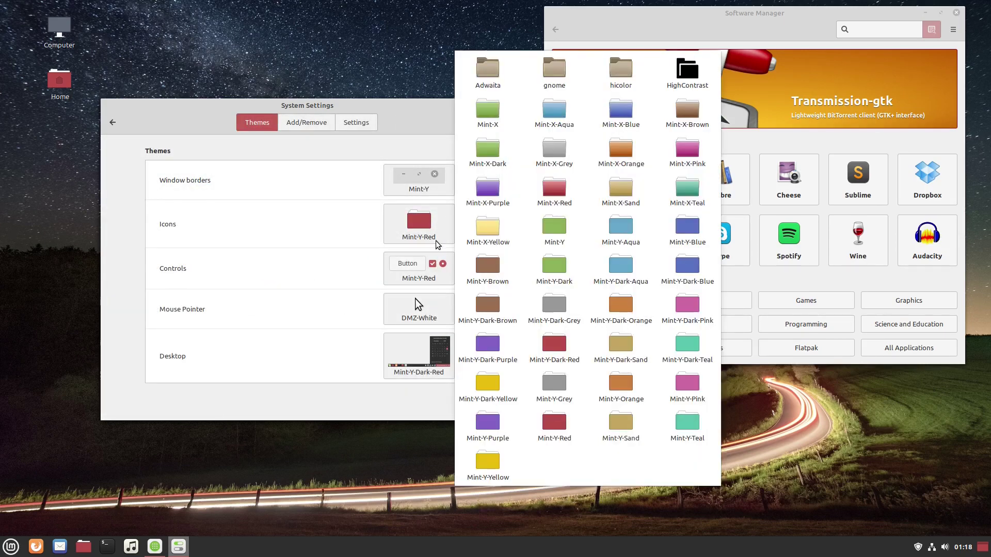
pyautogui.click(426, 282)
pyautogui.click(426, 282)
pyautogui.click(427, 305)
pyautogui.click(429, 306)
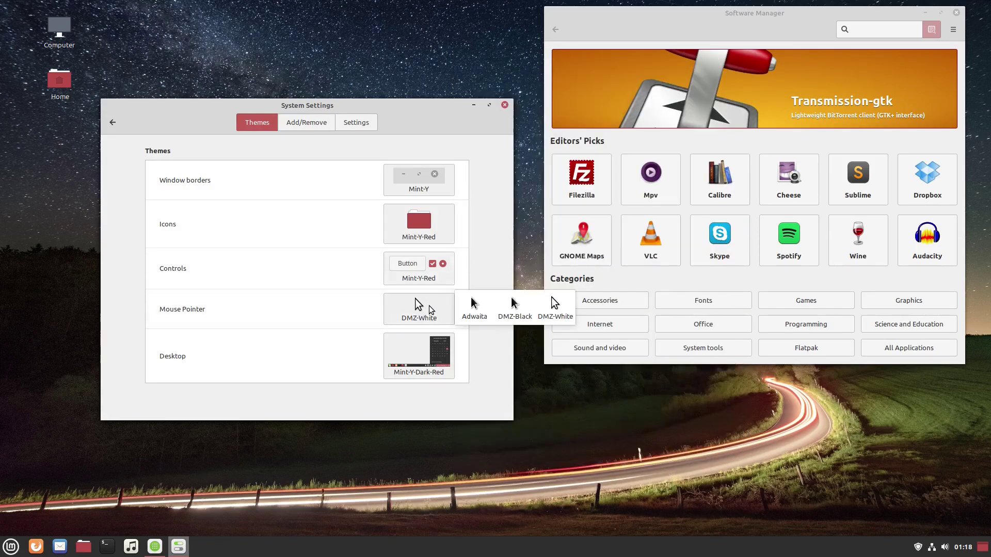
pyautogui.click(437, 349)
pyautogui.click(435, 380)
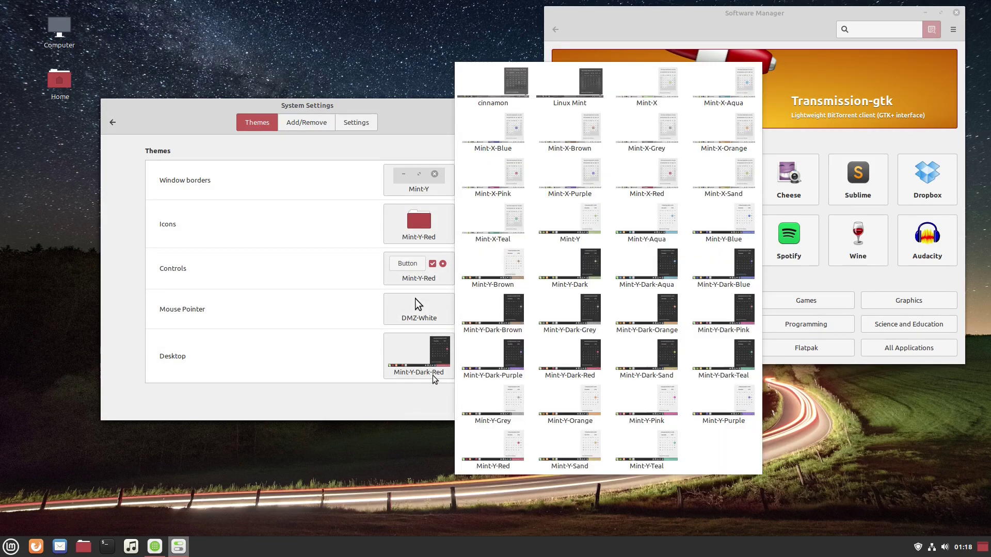
pyautogui.click(317, 125)
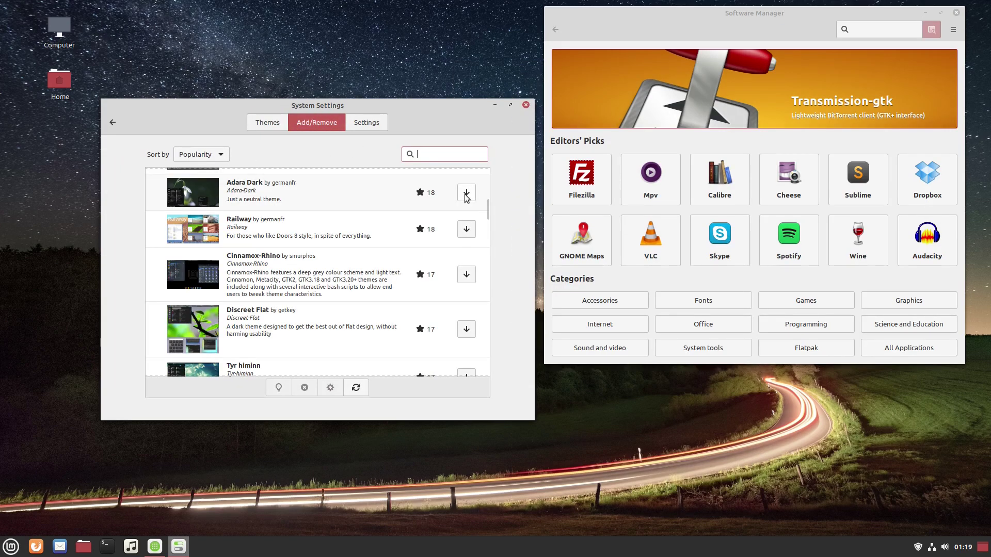
# - Download and install the Adara Dark and Windows 10 Light themes
pyautogui.click(466, 192)
pyautogui.scroll(-5, 417, 230)
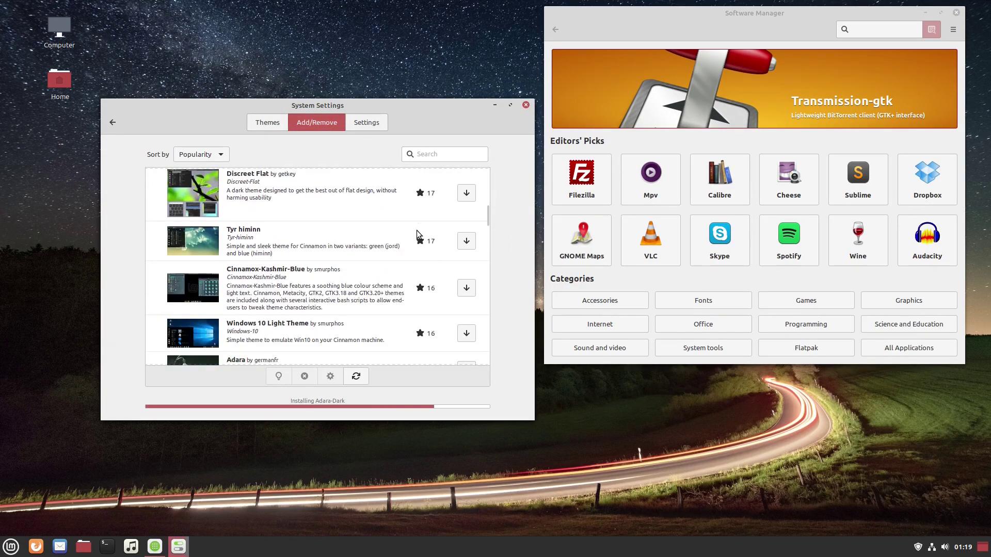
pyautogui.scroll(-2, 417, 230)
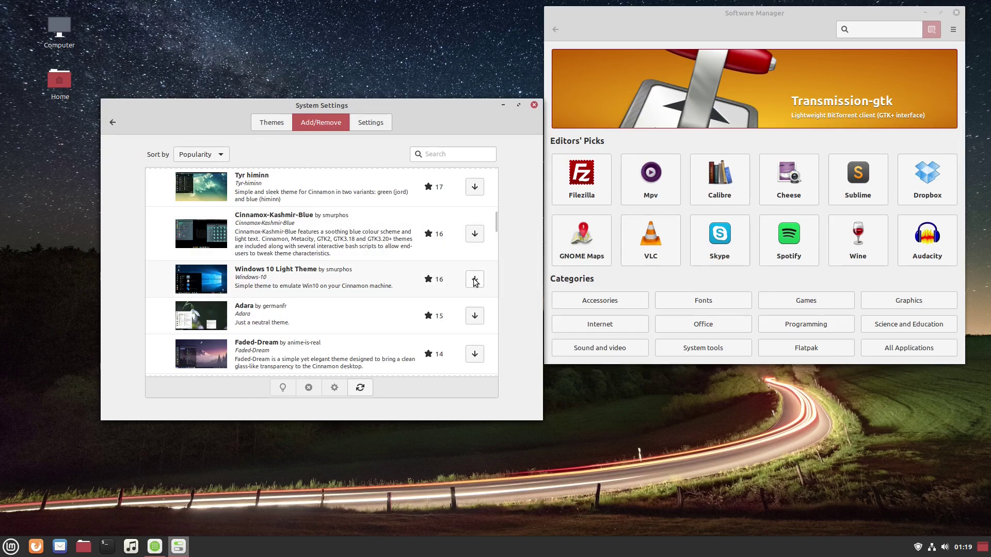
pyautogui.click(475, 281)
pyautogui.scroll(-2, 368, 238)
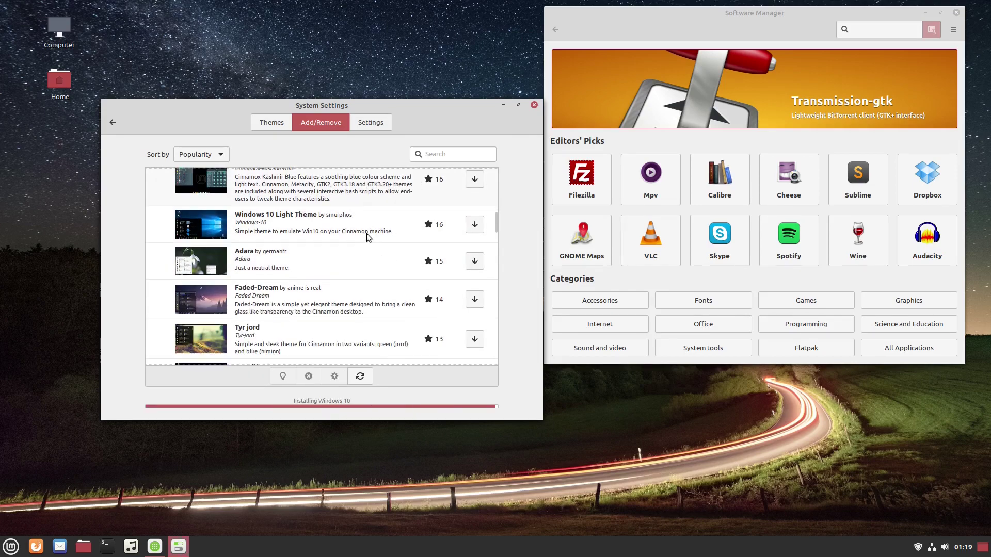
pyautogui.scroll(-2, 368, 238)
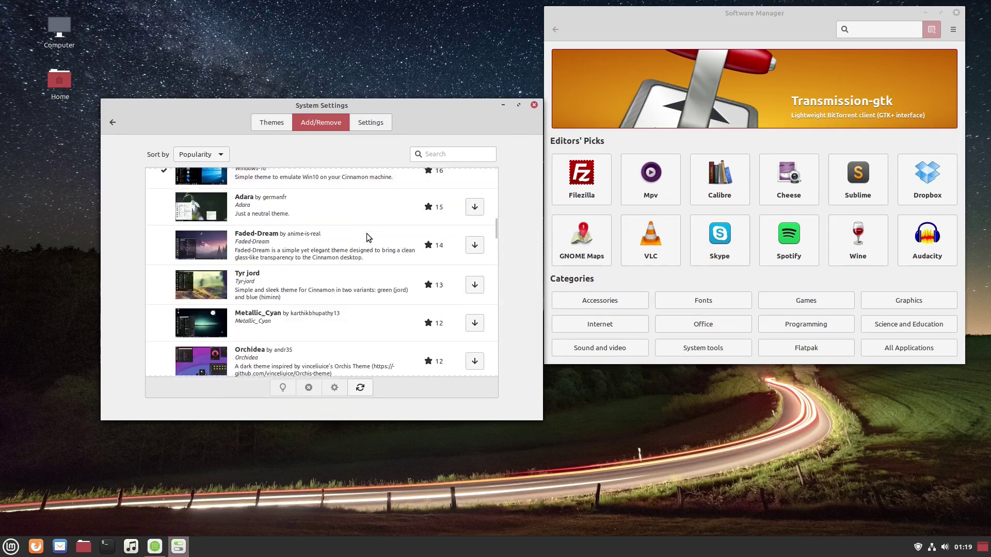
# - Bring up the main application menu and close it again
pyautogui.click(10, 547)
pyautogui.moveTo(85, 407)
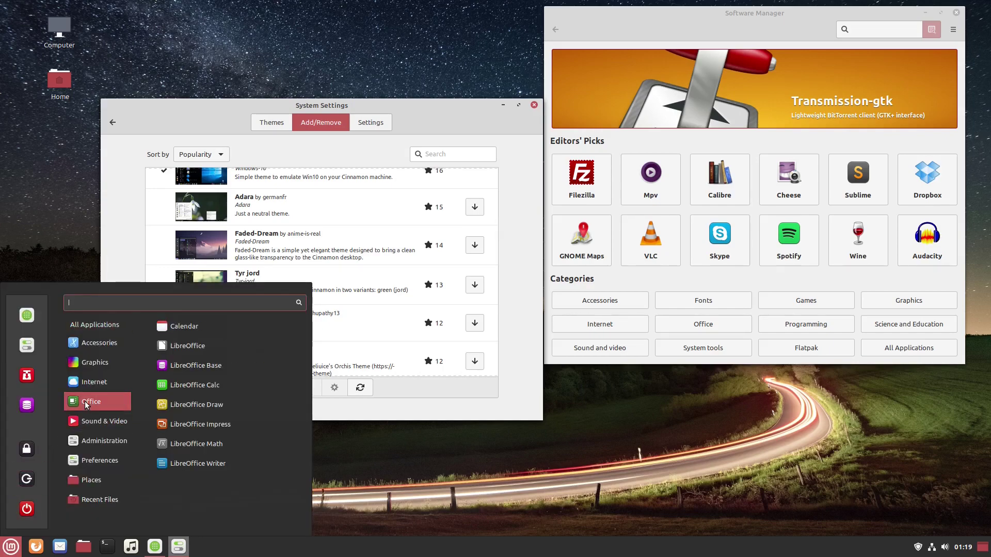
pyautogui.click(109, 165)
# - Back on the installed themes, apply Windows-10 to the desktop and controls
pyautogui.click(272, 122)
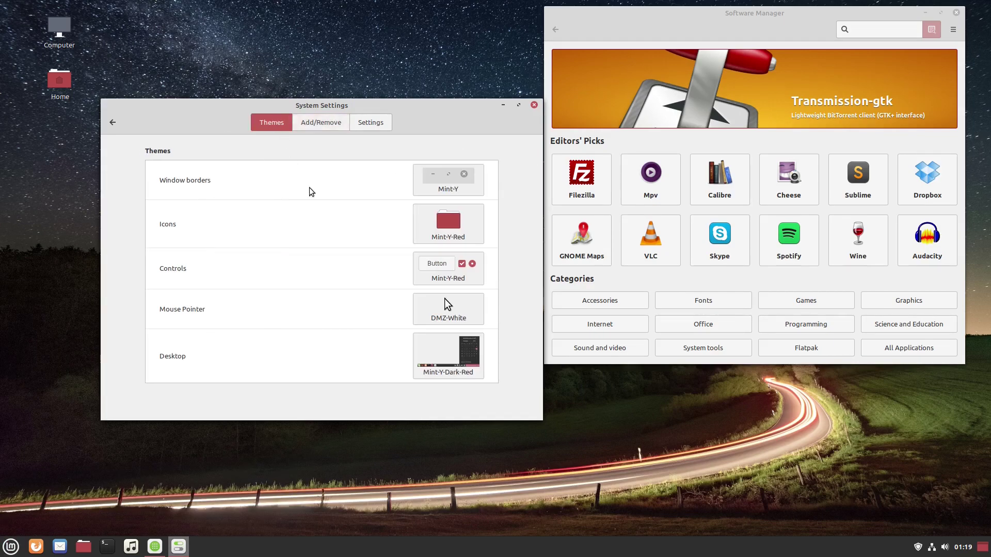
pyautogui.click(444, 356)
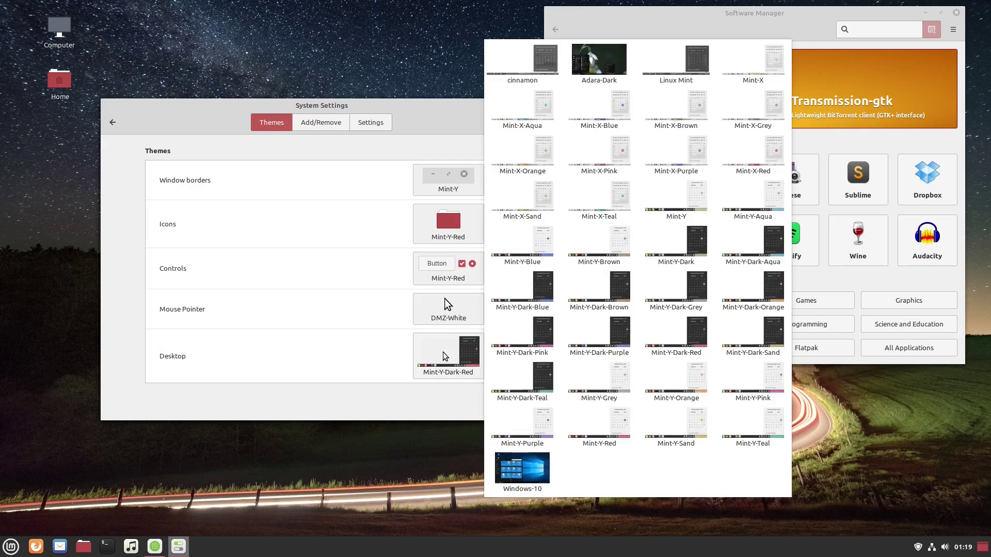
pyautogui.click(531, 477)
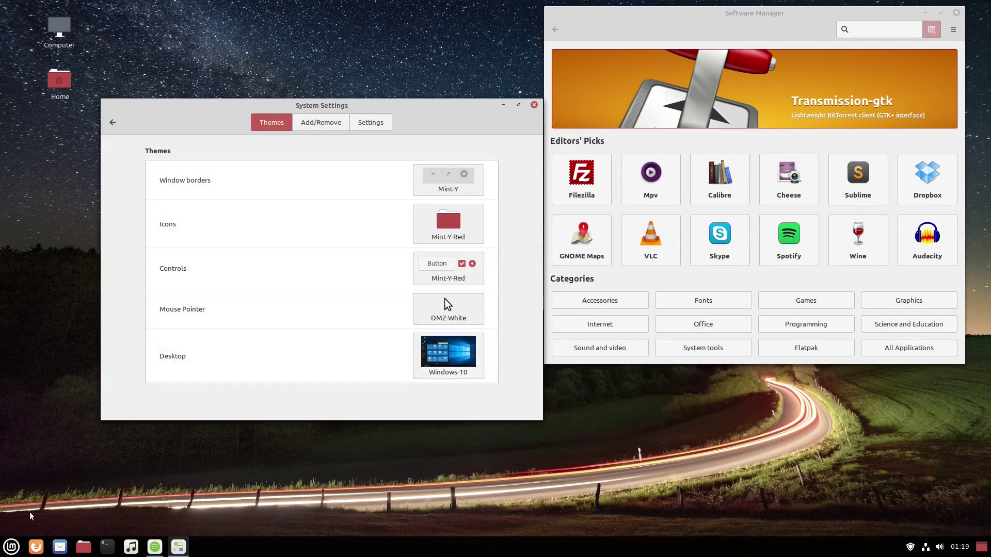
pyautogui.click(475, 316)
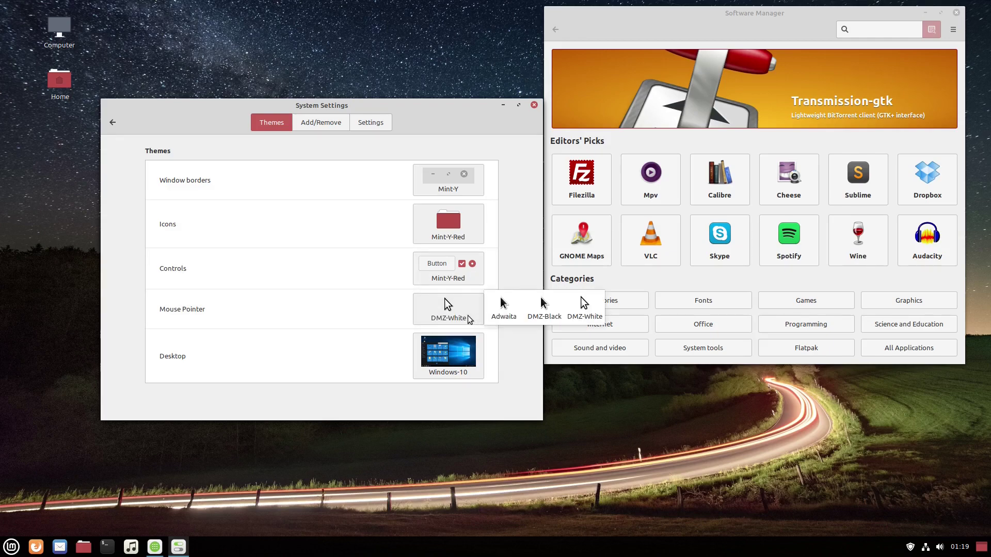
pyautogui.click(461, 280)
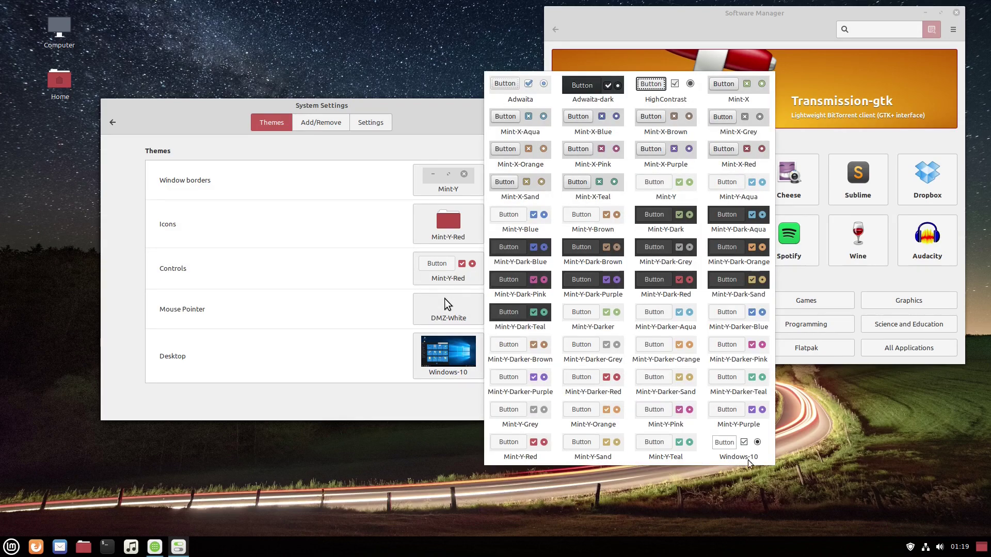
pyautogui.click(739, 448)
# - Set the window borders to the Windows-10 theme
pyautogui.click(466, 234)
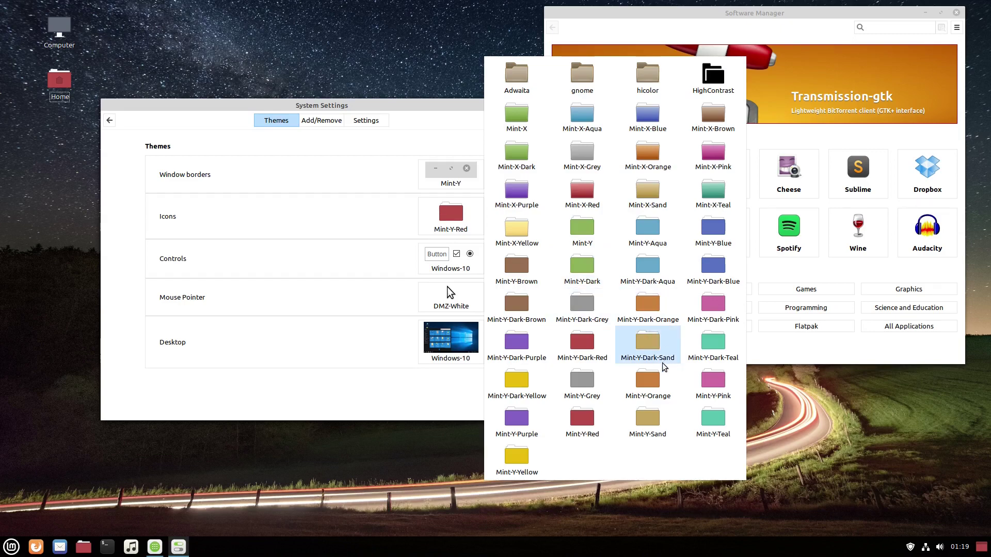
pyautogui.click(447, 196)
pyautogui.click(450, 175)
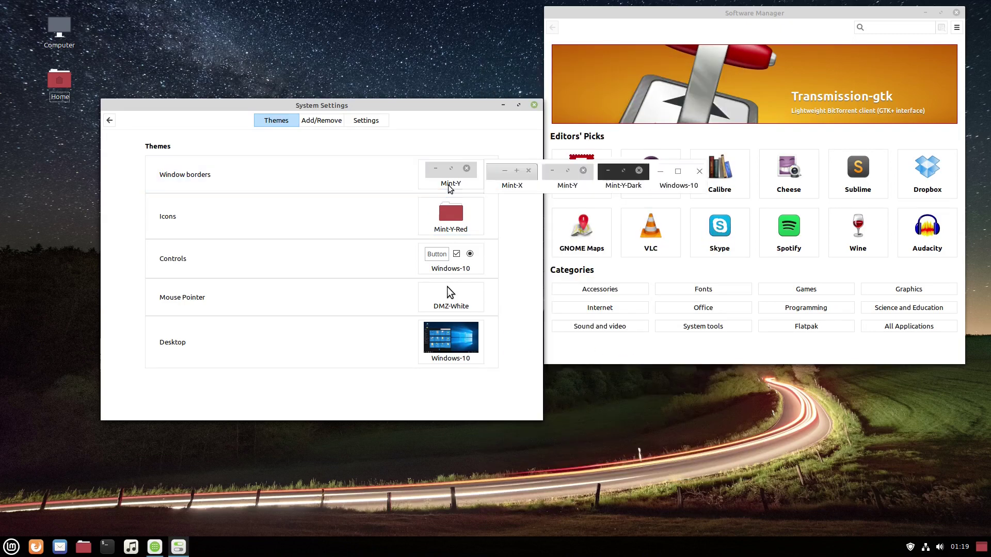
pyautogui.press('Escape')
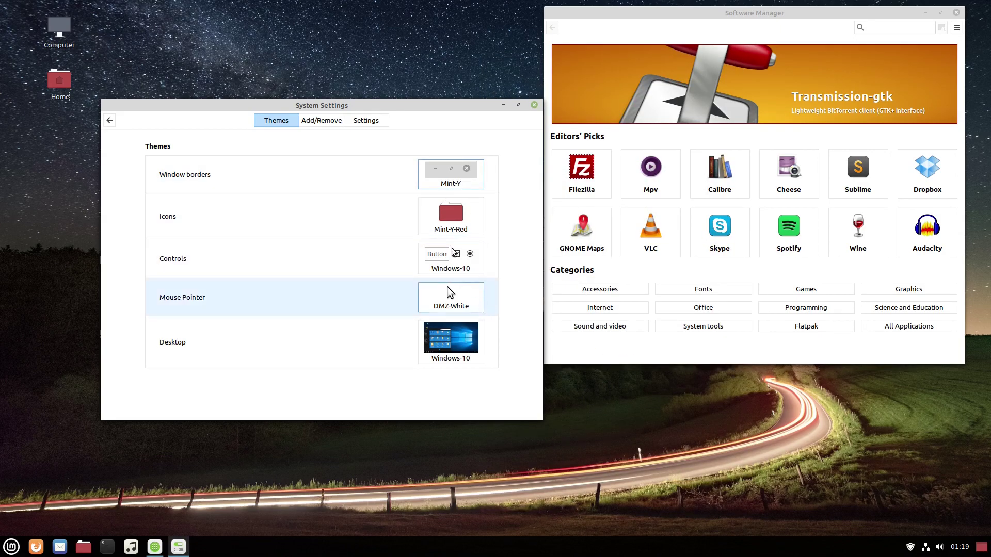
pyautogui.click(480, 180)
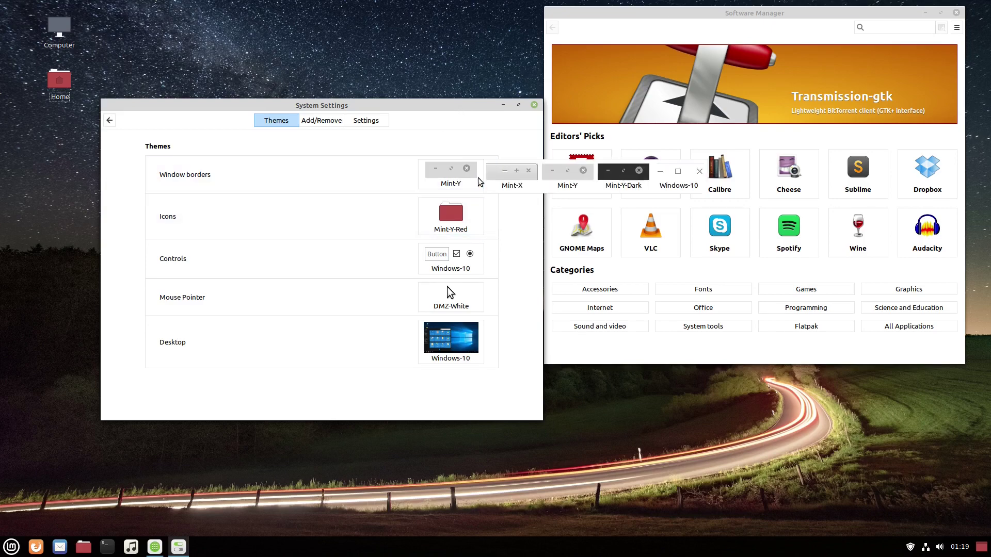
pyautogui.click(679, 180)
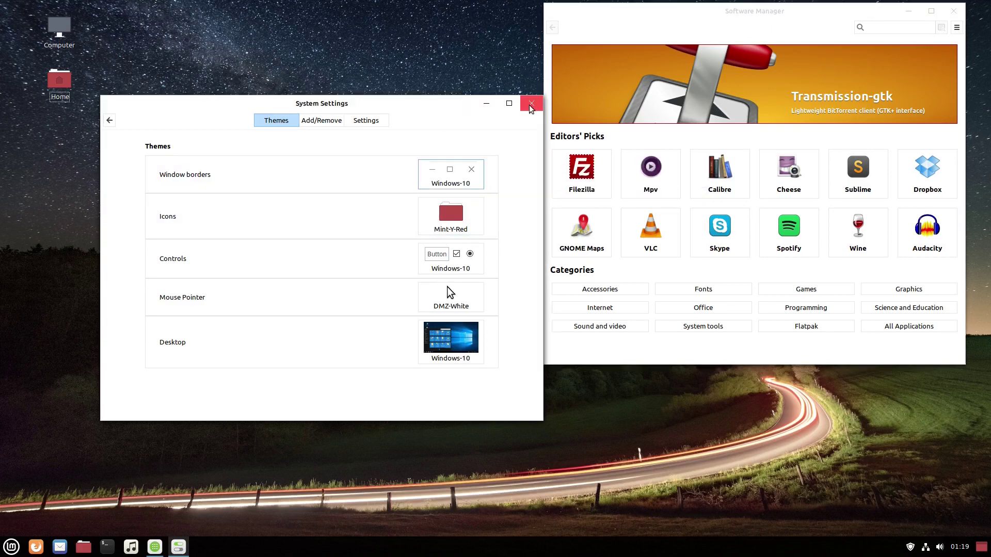
# - Keep Mint-Y-Red icons and switch the desktop theme to Adara-Dark
pyautogui.click(476, 221)
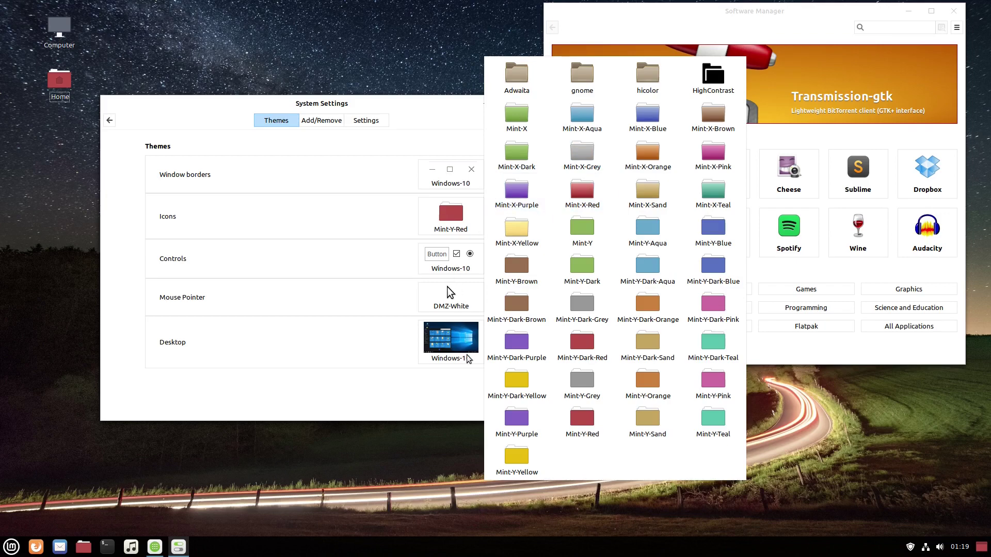
pyautogui.click(447, 333)
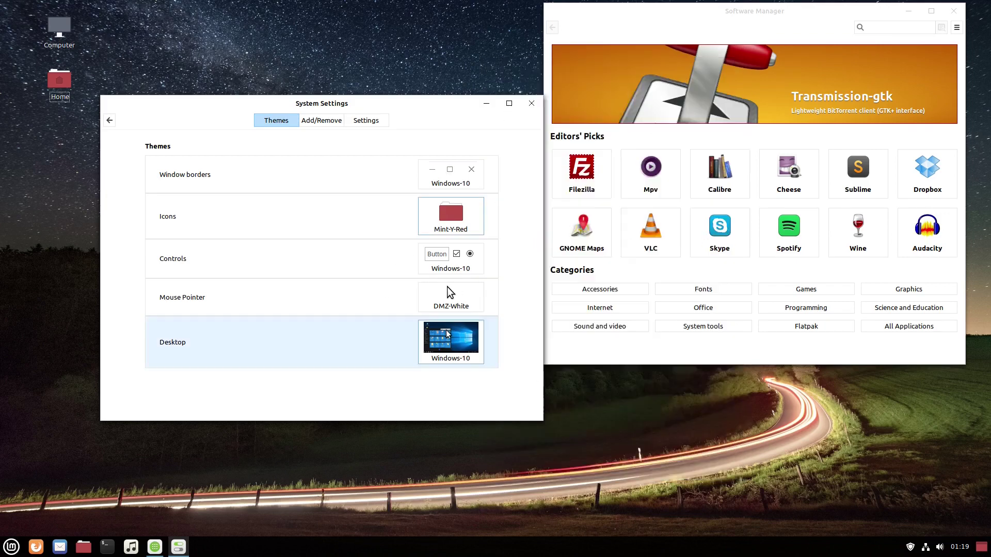
pyautogui.click(468, 356)
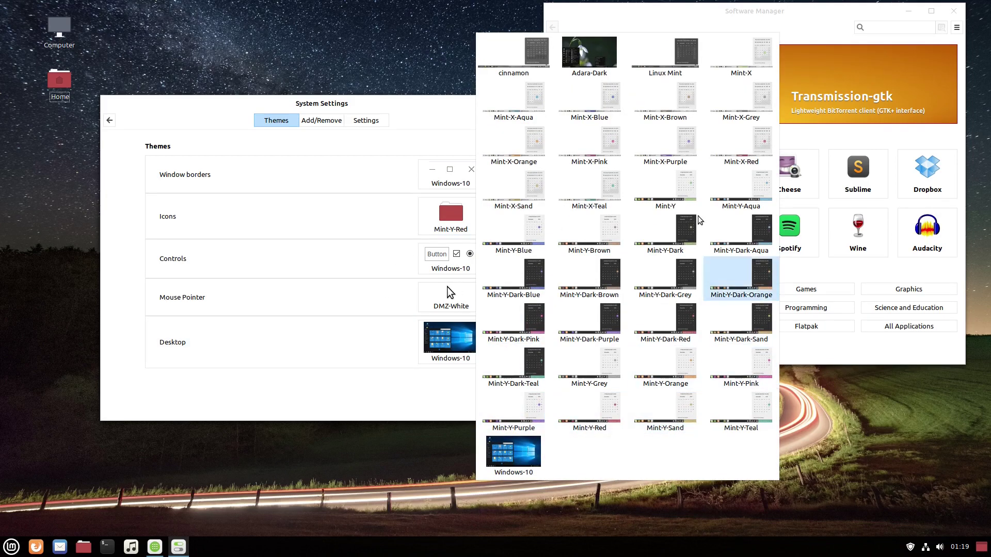
pyautogui.click(596, 75)
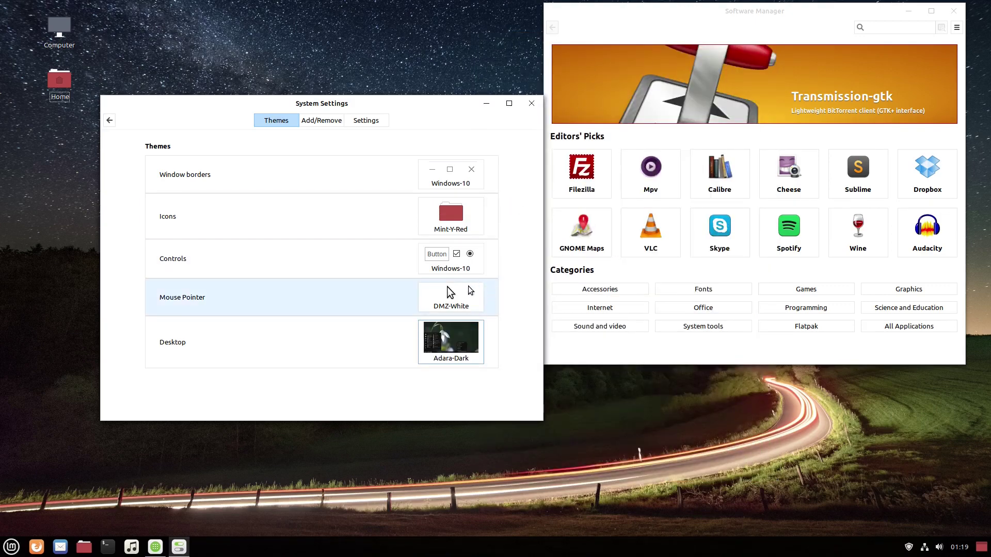
# - Set the mouse pointer to Adwaita and the controls to Adwaita-dark
pyautogui.click(469, 287)
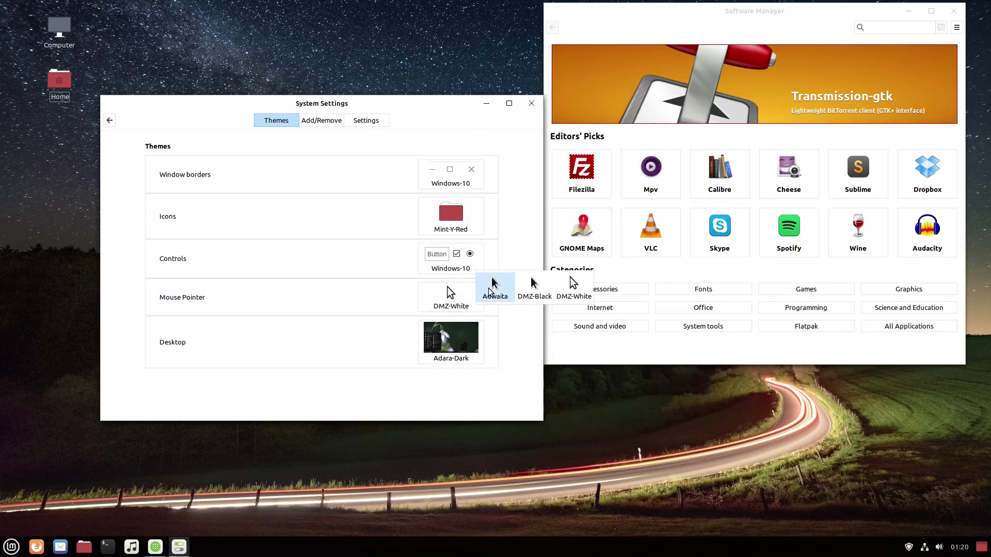
pyautogui.click(480, 276)
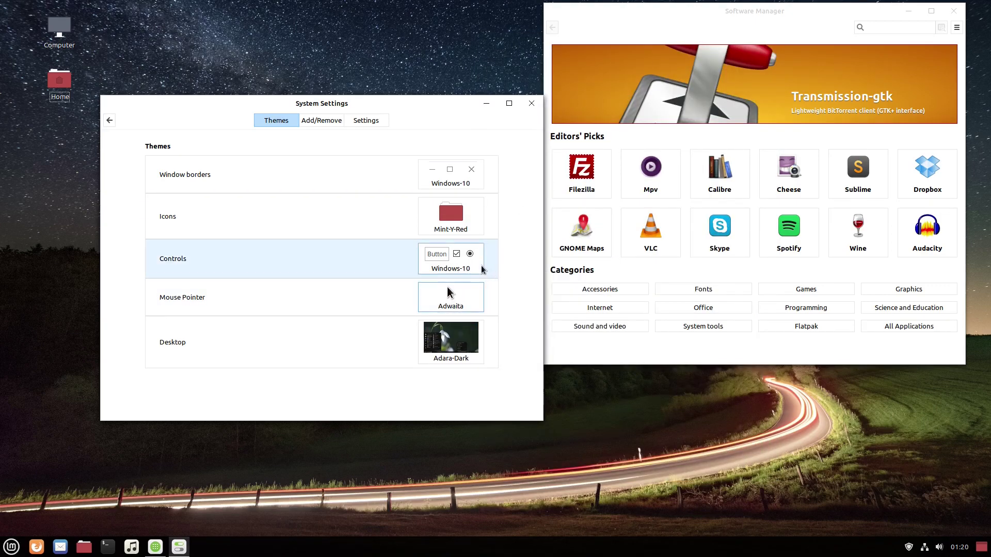
pyautogui.click(482, 268)
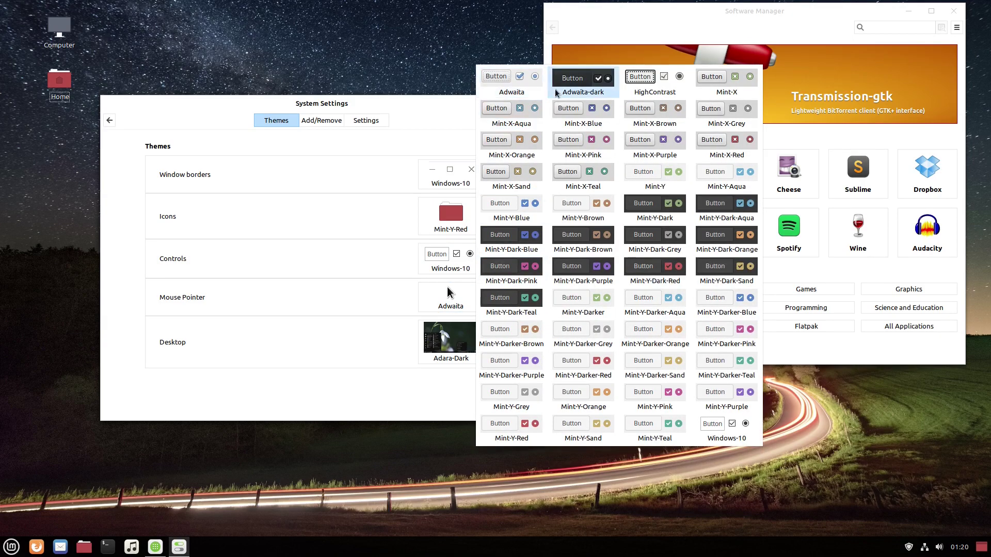
pyautogui.click(569, 90)
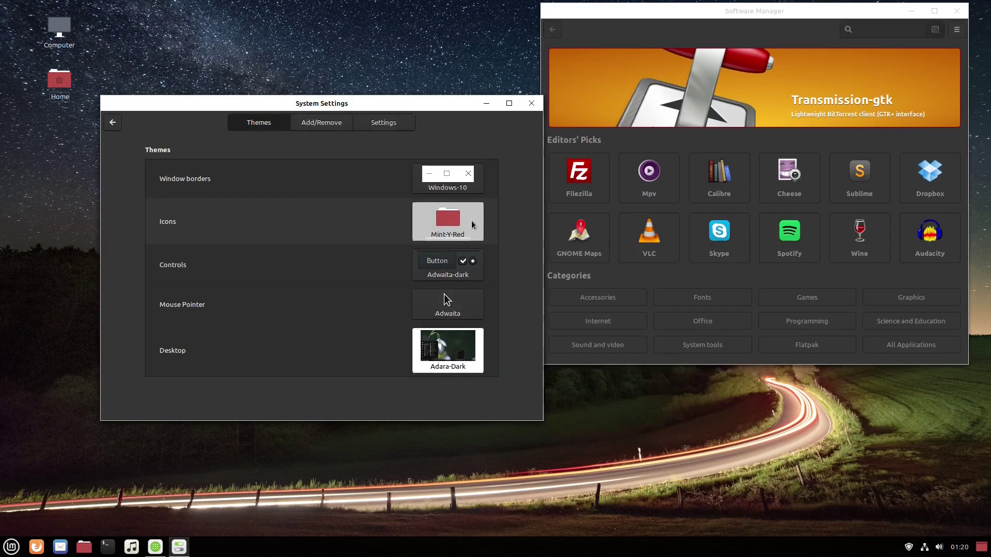
# - Use Adwaita icons and Mint-Y-Dark window borders, then return to the overview
pyautogui.click(465, 216)
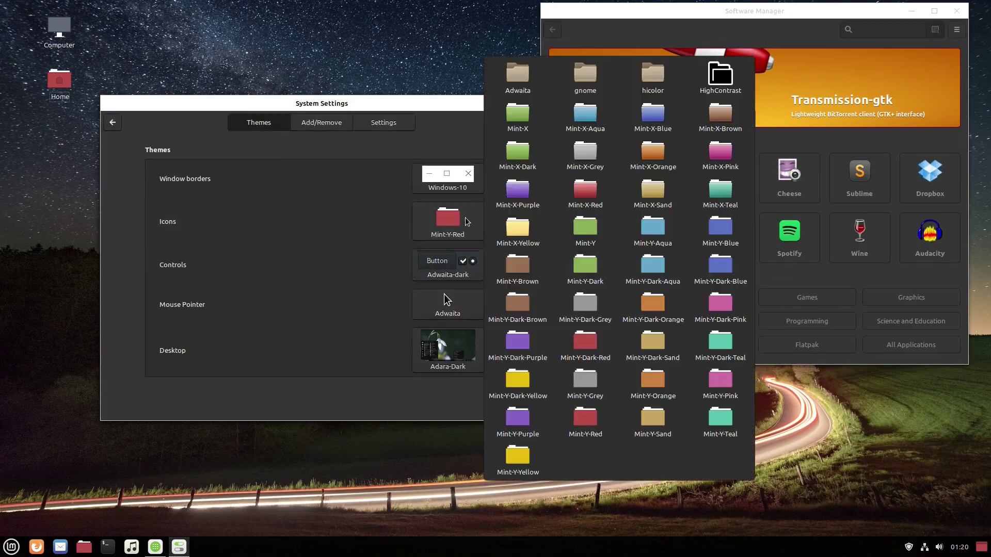
pyautogui.click(518, 77)
pyautogui.click(472, 190)
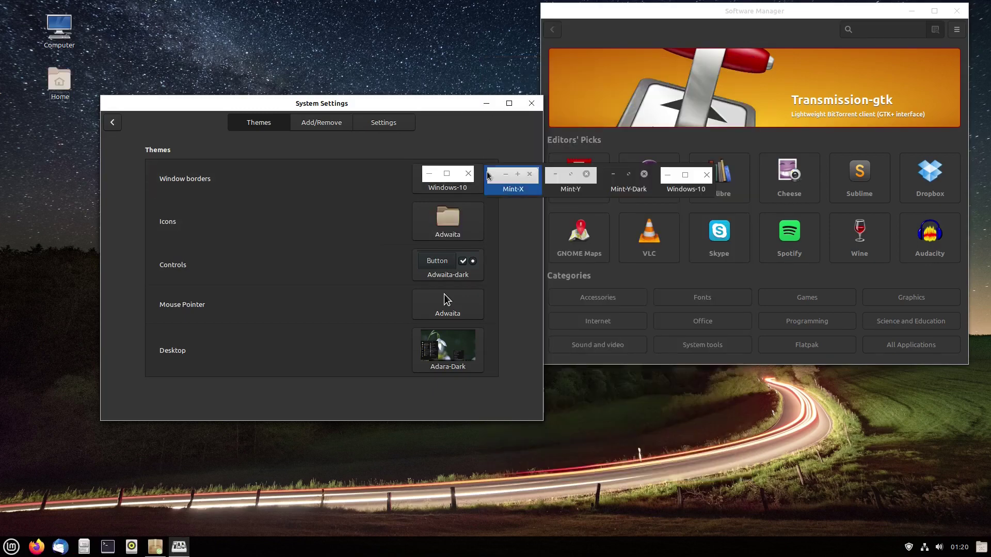
pyautogui.click(607, 189)
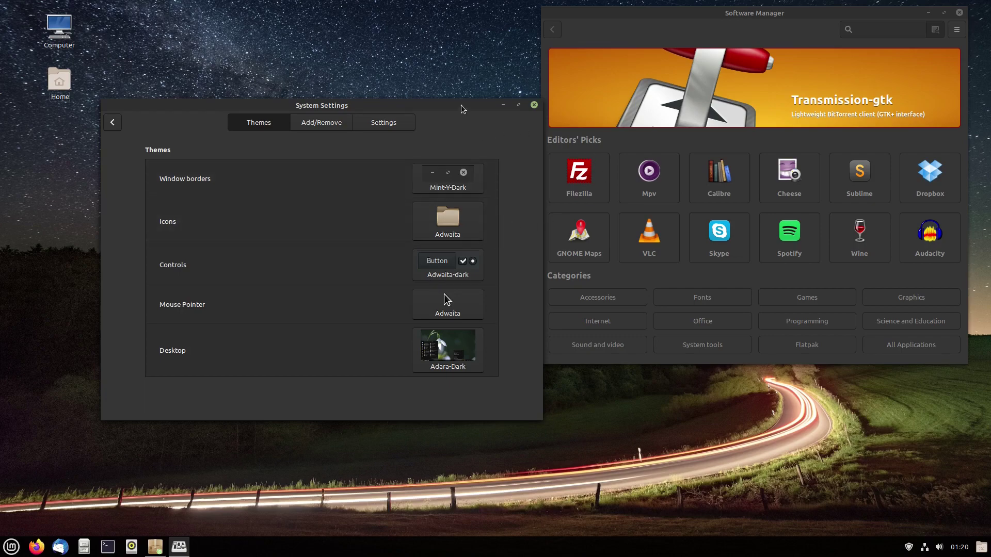
pyautogui.moveTo(426, 107); pyautogui.dragTo(401, 134)
pyautogui.click(88, 148)
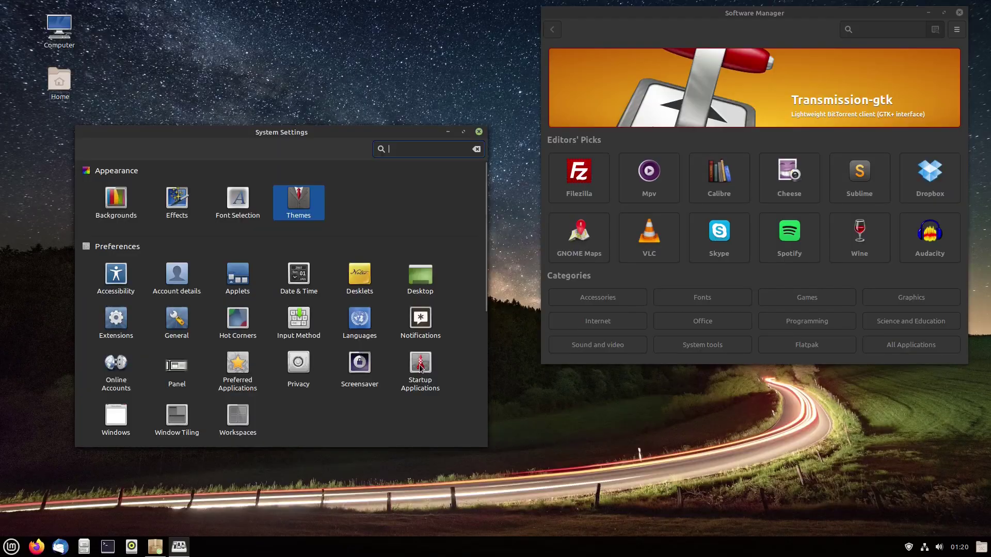
# - Disable mintwelcome and Support for NVIDIA Prime in Startup Applications, then go back
pyautogui.click(421, 368)
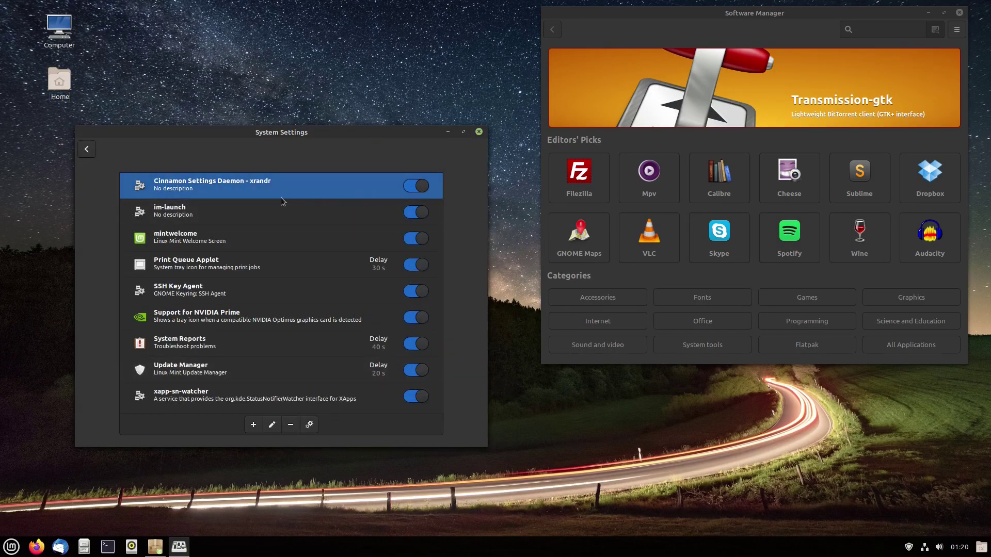
pyautogui.click(413, 243)
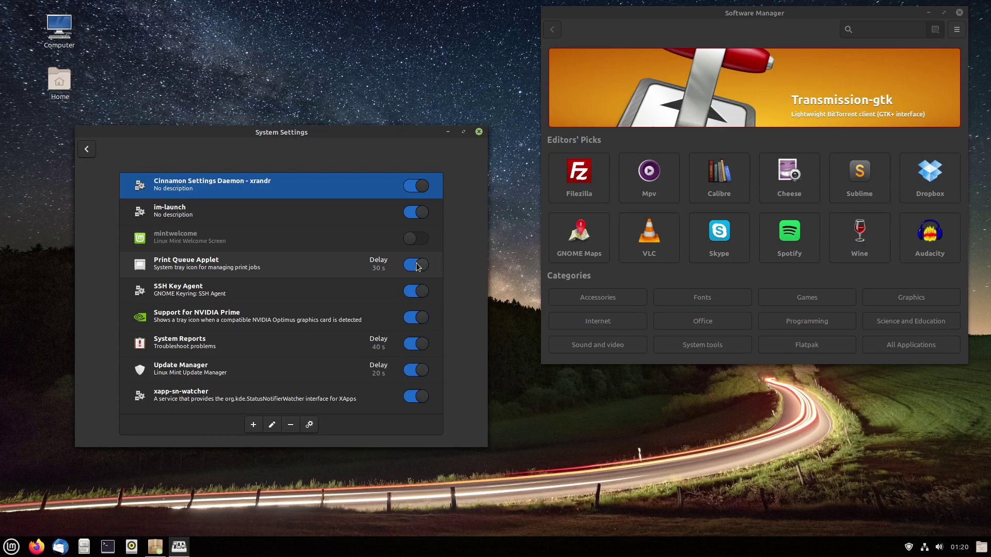
pyautogui.click(420, 318)
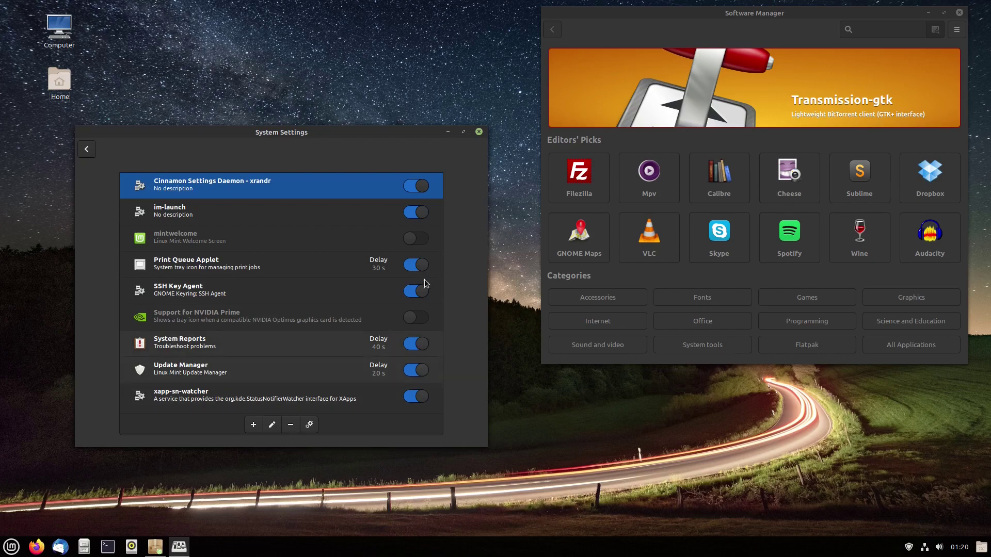
pyautogui.click(87, 149)
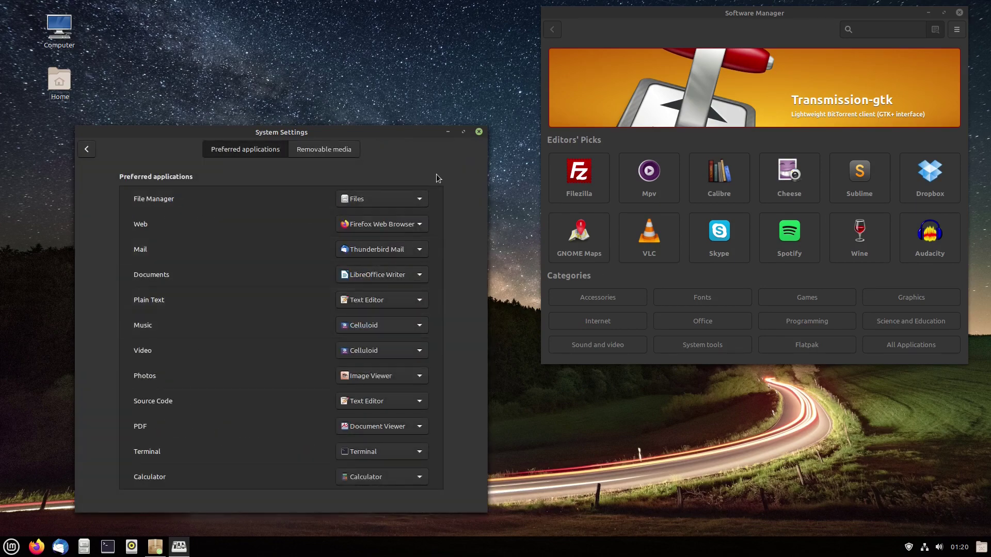
# - Keep Files, Firefox, Thunderbird Mail and LibreOffice Writer as the first four defaults
pyautogui.click(420, 199)
pyautogui.click(420, 199)
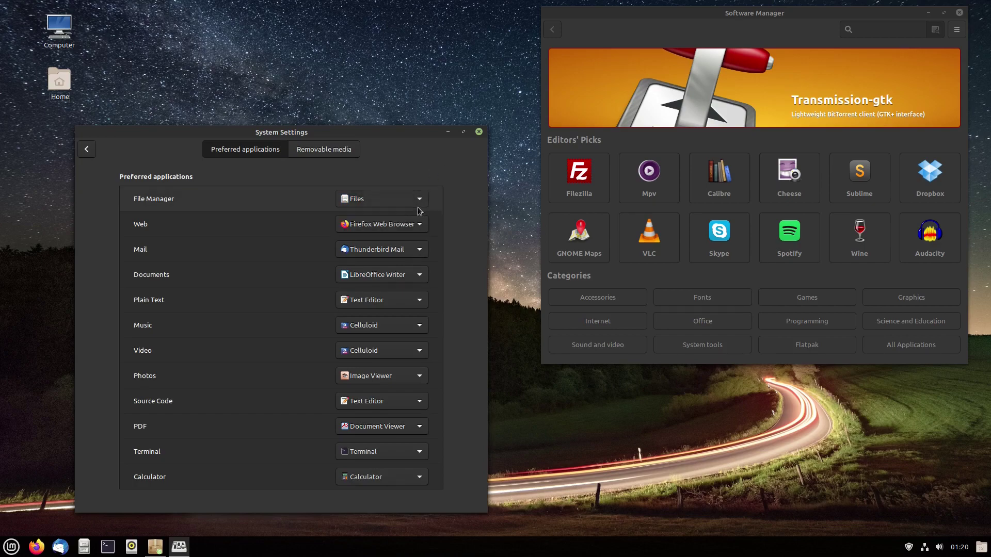
pyautogui.click(418, 224)
pyautogui.click(457, 200)
pyautogui.click(419, 250)
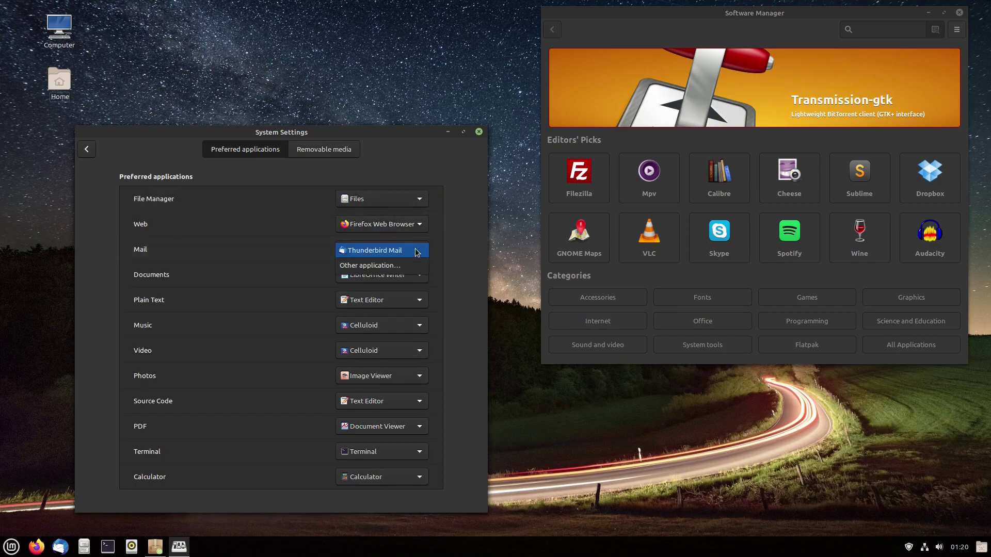
pyautogui.click(453, 248)
pyautogui.click(427, 273)
pyautogui.click(449, 267)
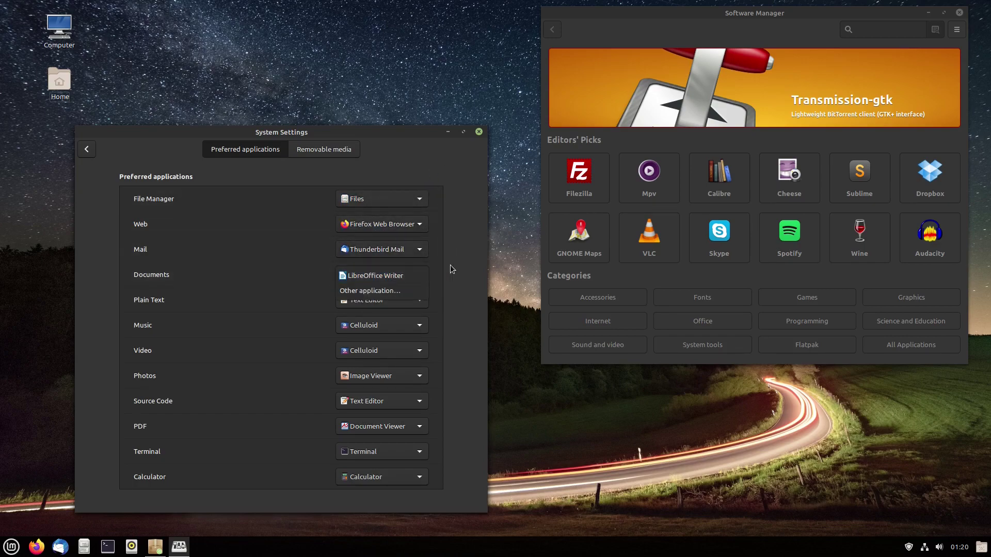
# - Keep Text Editor, Celluloid for music and video, and Image Viewer for photos
pyautogui.click(422, 299)
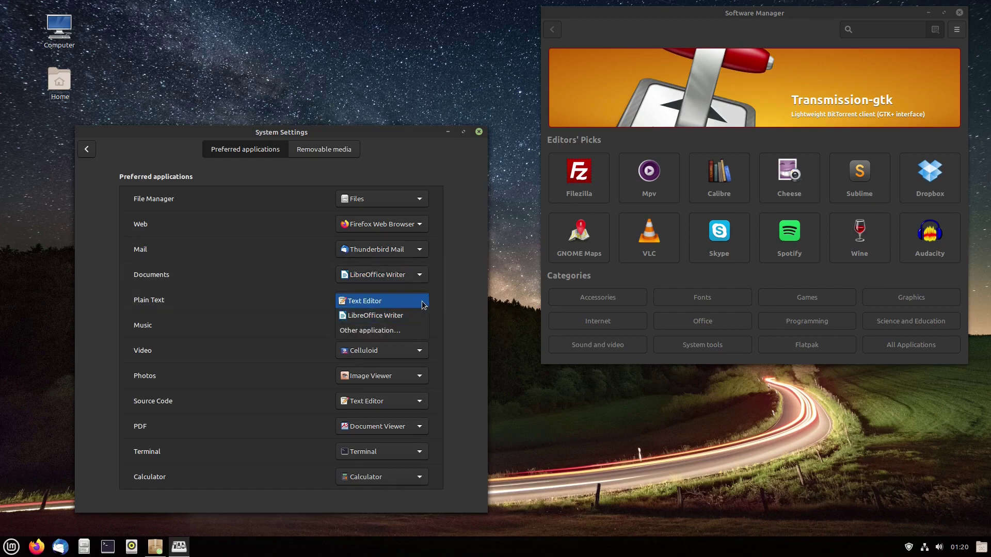
pyautogui.click(444, 306)
pyautogui.click(419, 323)
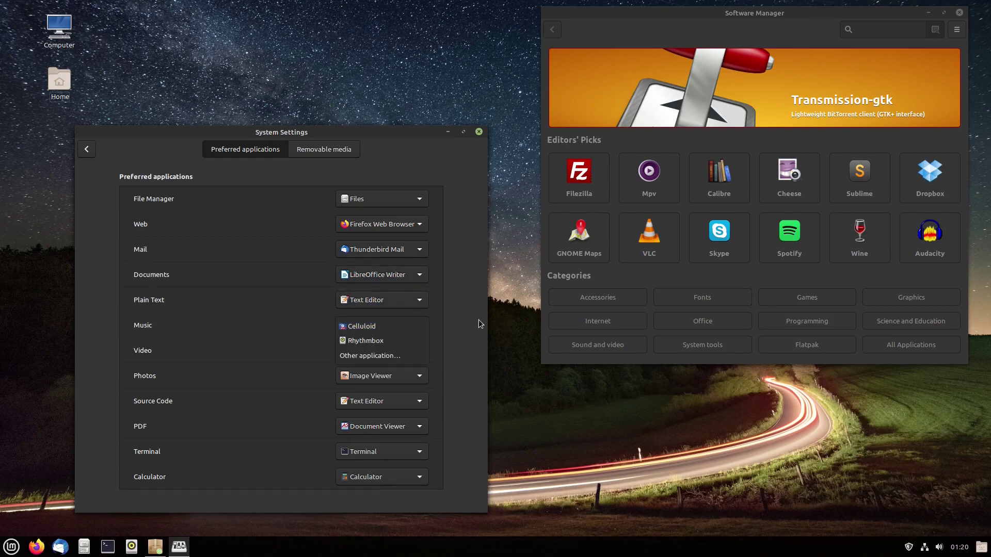
pyautogui.click(454, 327)
pyautogui.click(422, 353)
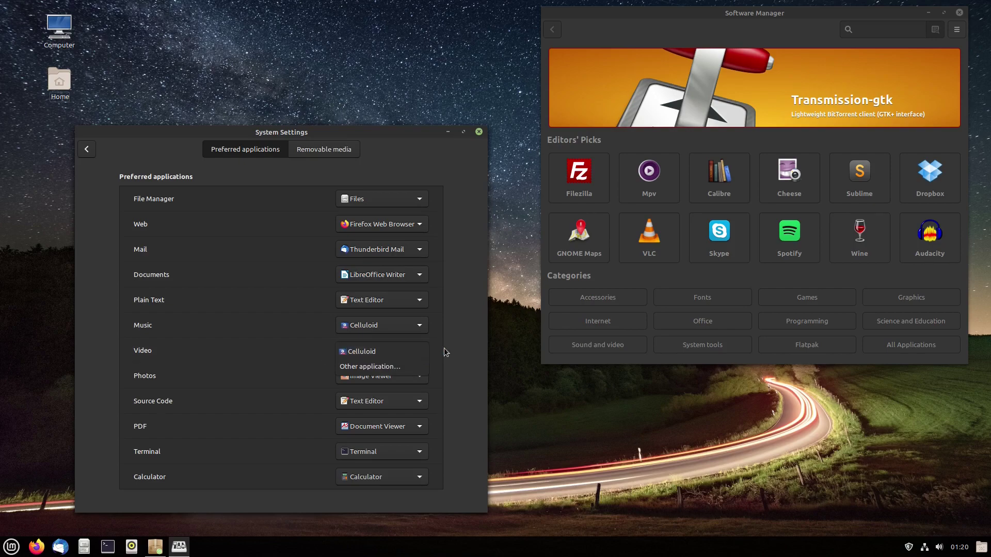
pyautogui.click(450, 353)
pyautogui.click(417, 374)
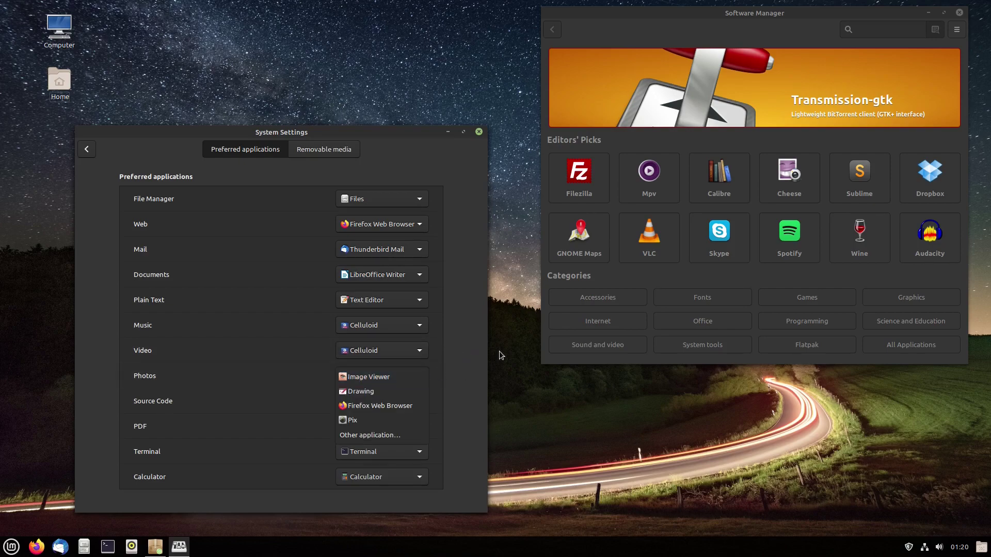
pyautogui.click(486, 351)
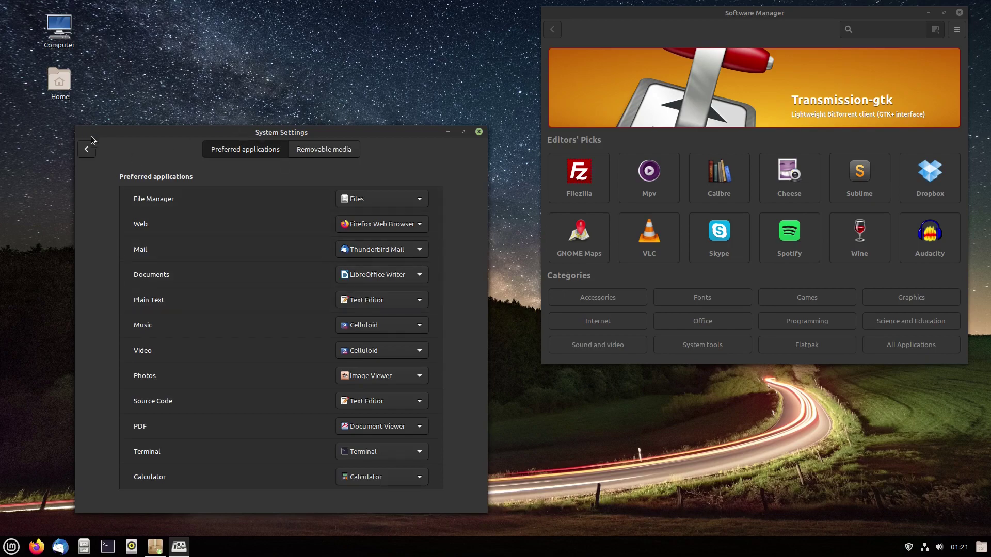
# - Check the audio CD handler under Removable media unchanged, then return to the overview
pyautogui.click(310, 158)
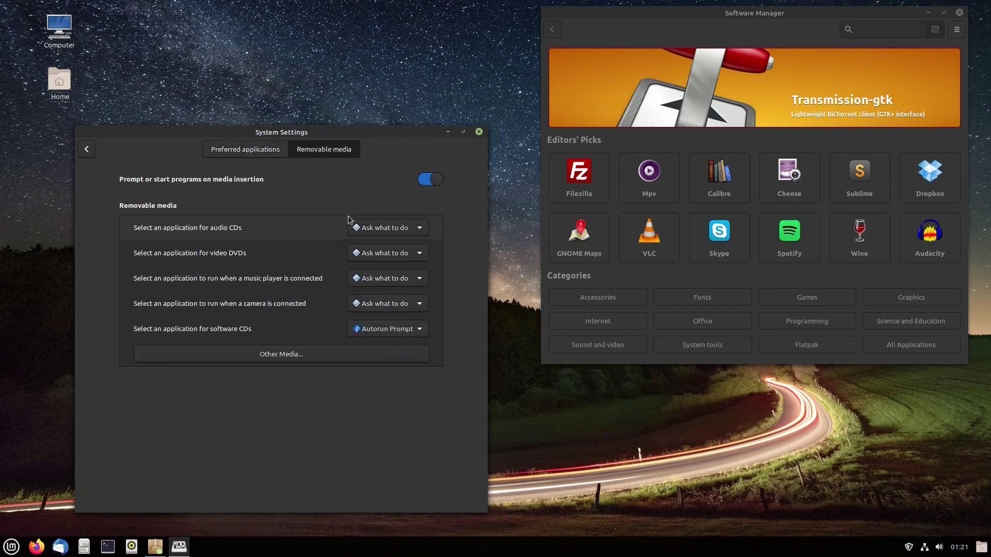
pyautogui.click(382, 227)
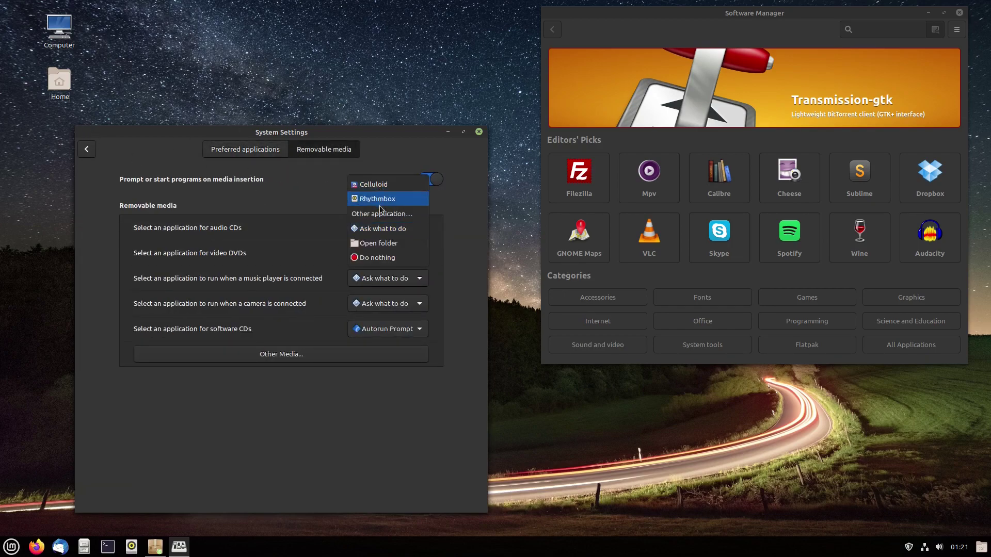
pyautogui.click(439, 259)
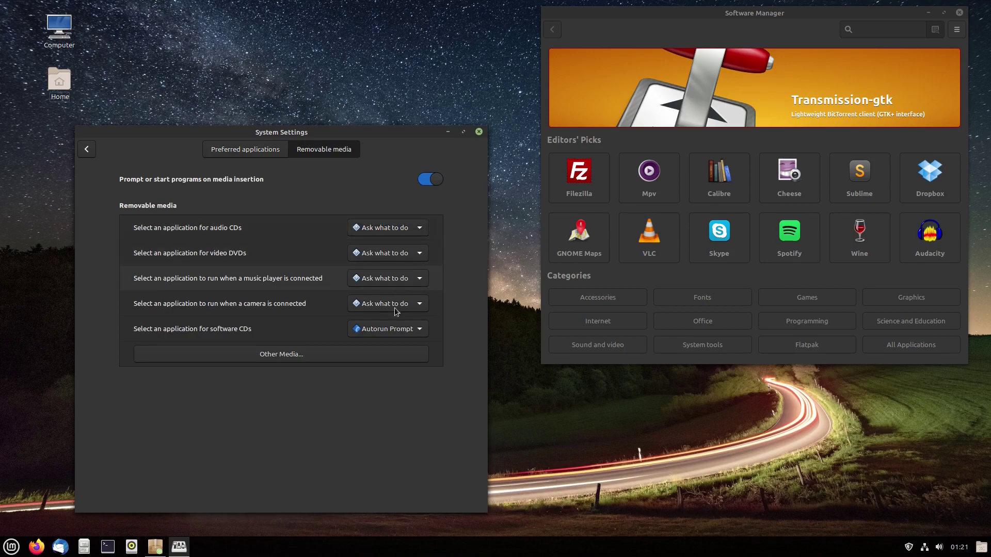
pyautogui.click(87, 150)
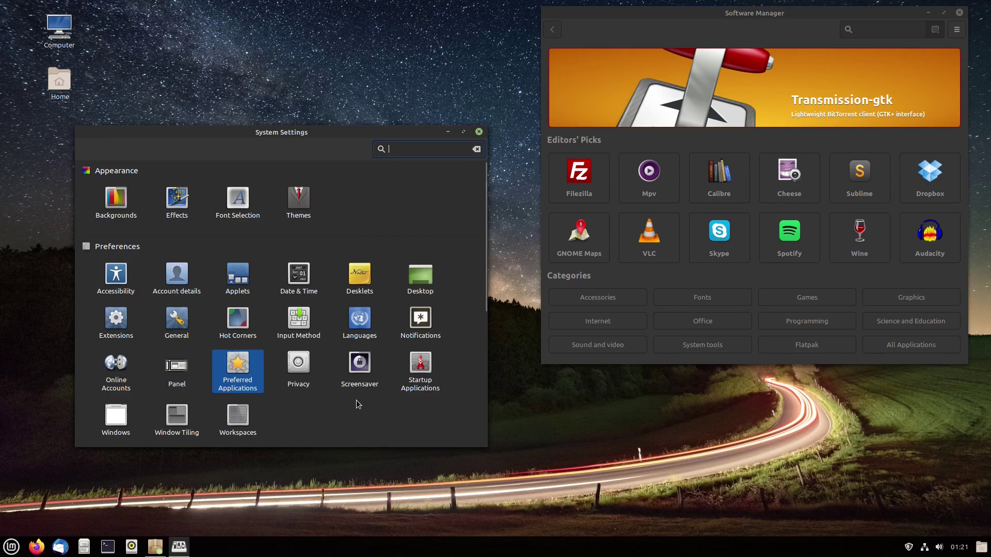
pyautogui.scroll(-5, 356, 402)
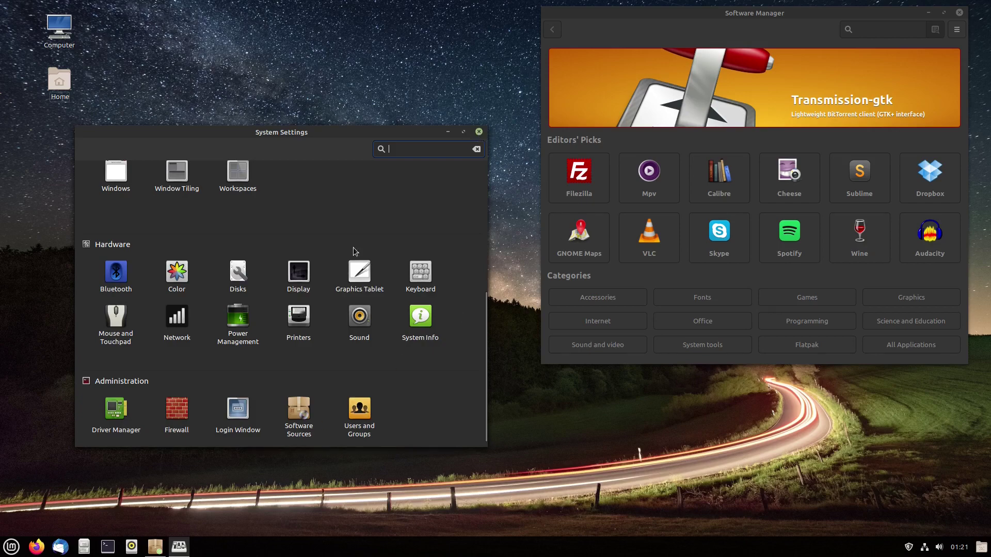
pyautogui.click(186, 409)
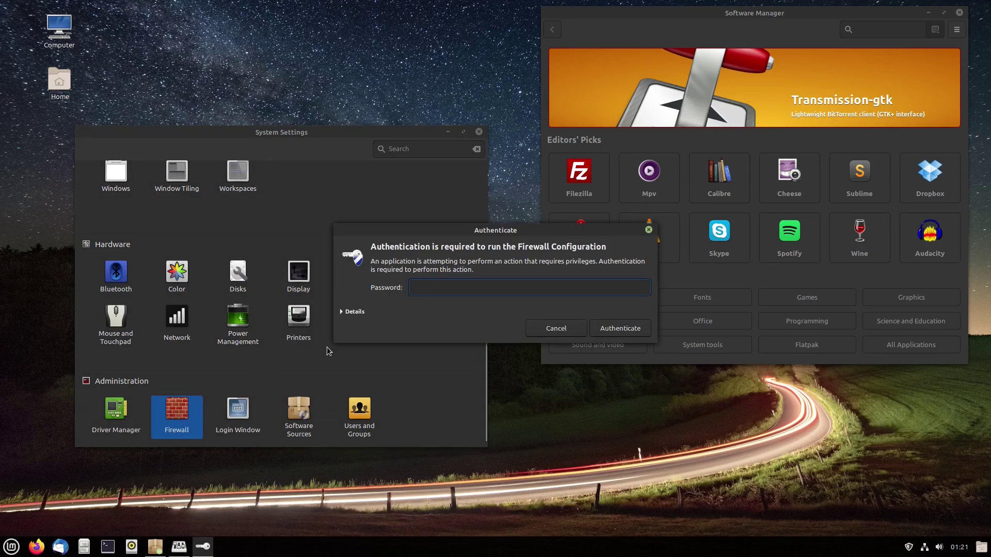
pyautogui.write('1234')
pyautogui.press('Return')
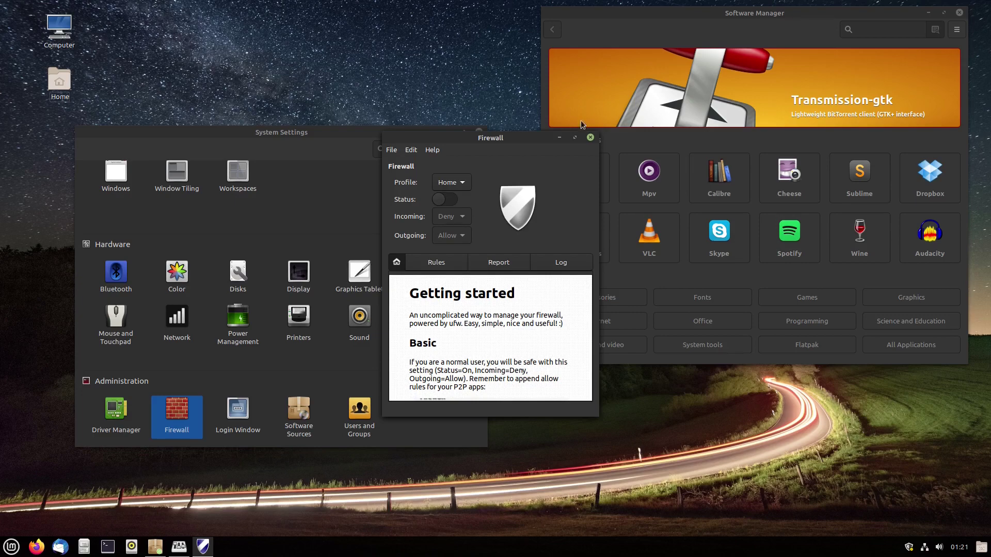
pyautogui.click(591, 138)
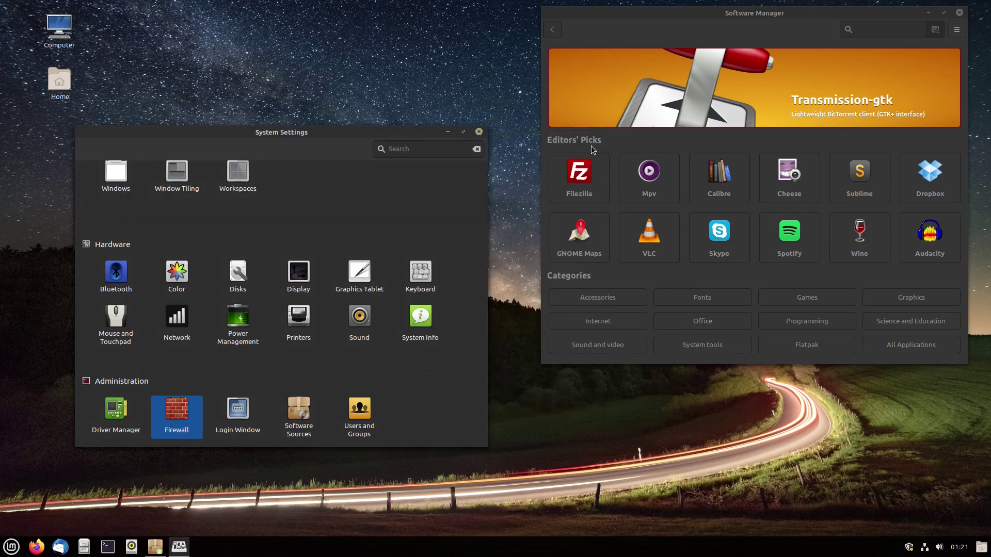
# - Close System Settings, centre Software Manager, and browse the Flatpak category
pyautogui.click(480, 132)
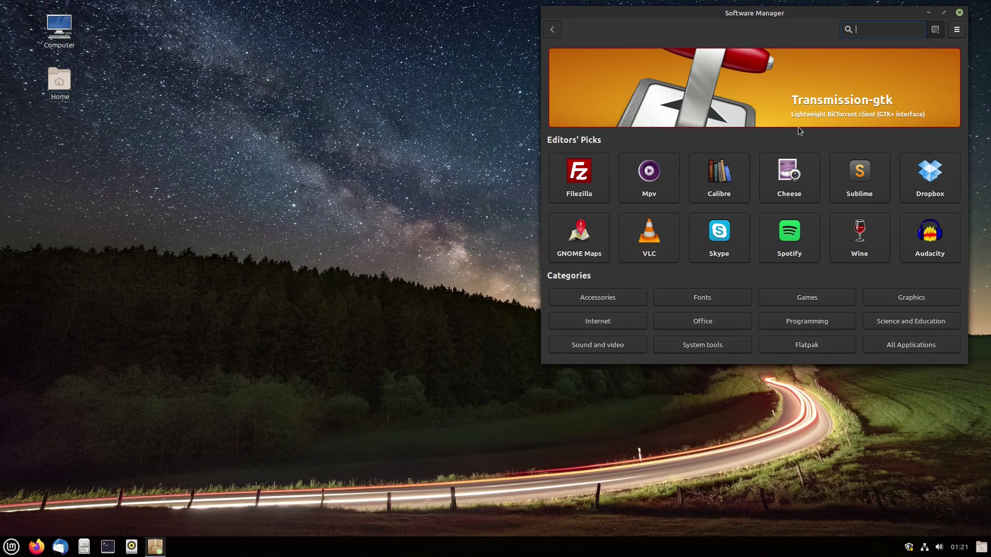
pyautogui.moveTo(766, 19); pyautogui.dragTo(476, 80)
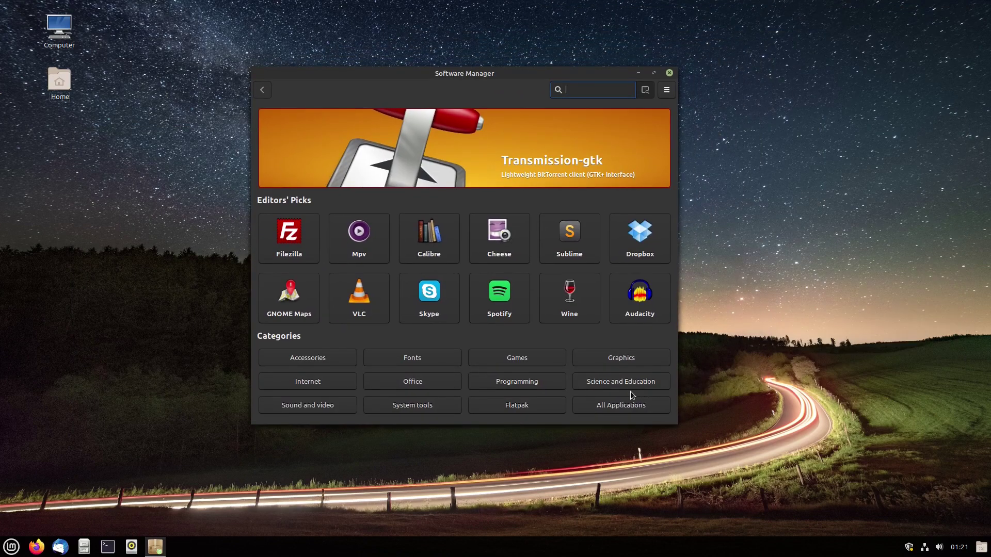
pyautogui.click(549, 404)
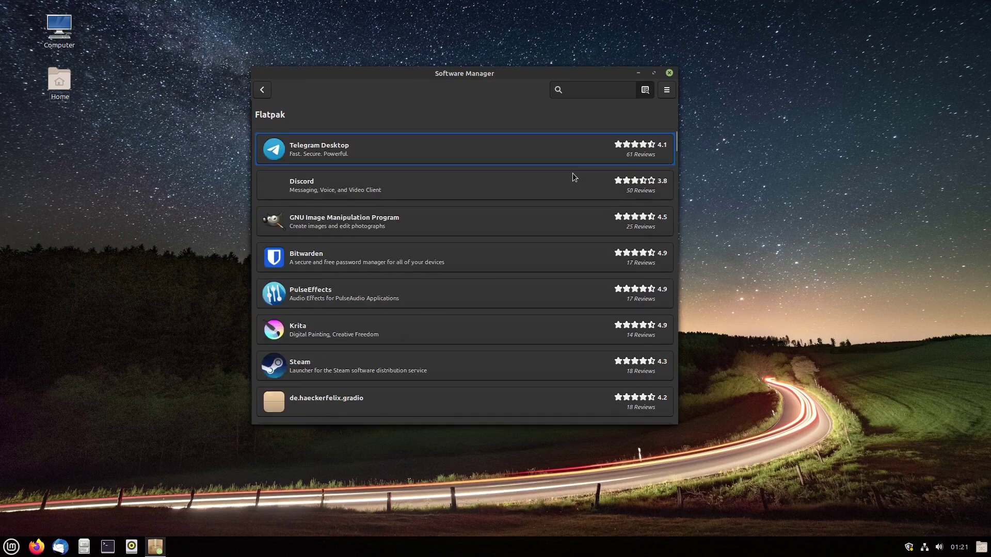
pyautogui.scroll(-5, 572, 173)
pyautogui.scroll(5, 572, 172)
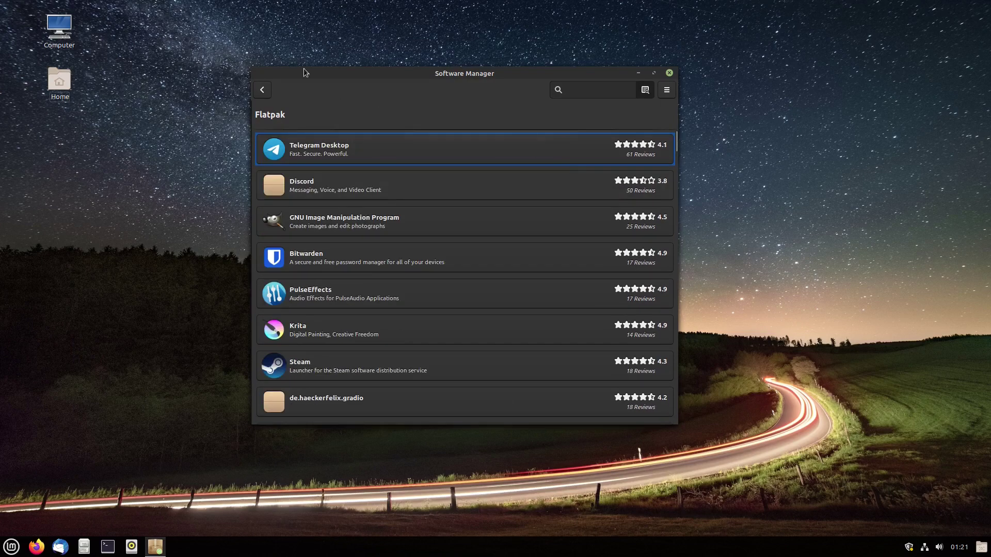
pyautogui.click(262, 90)
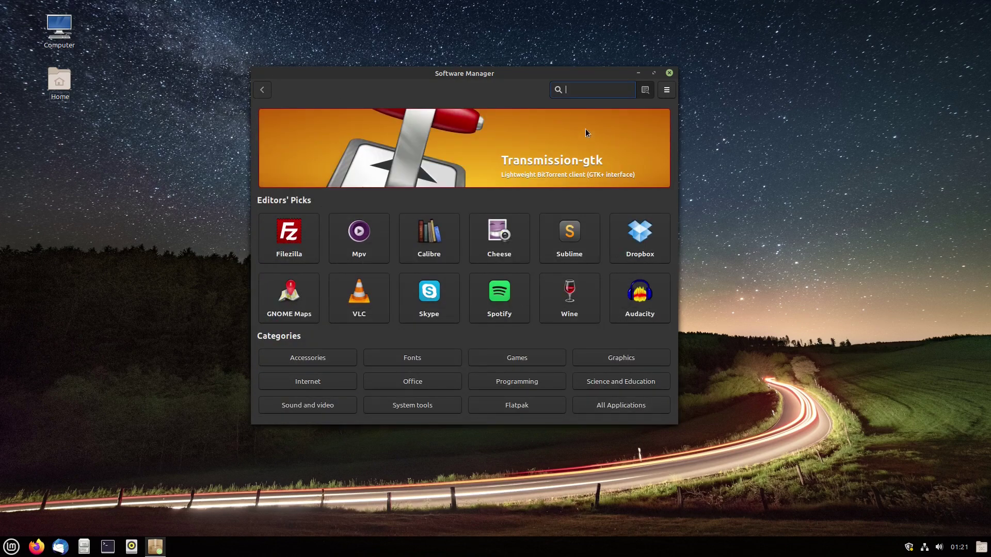
# - Search for kdenlive and read the native Kdenlive package page
pyautogui.write('kdenlive')
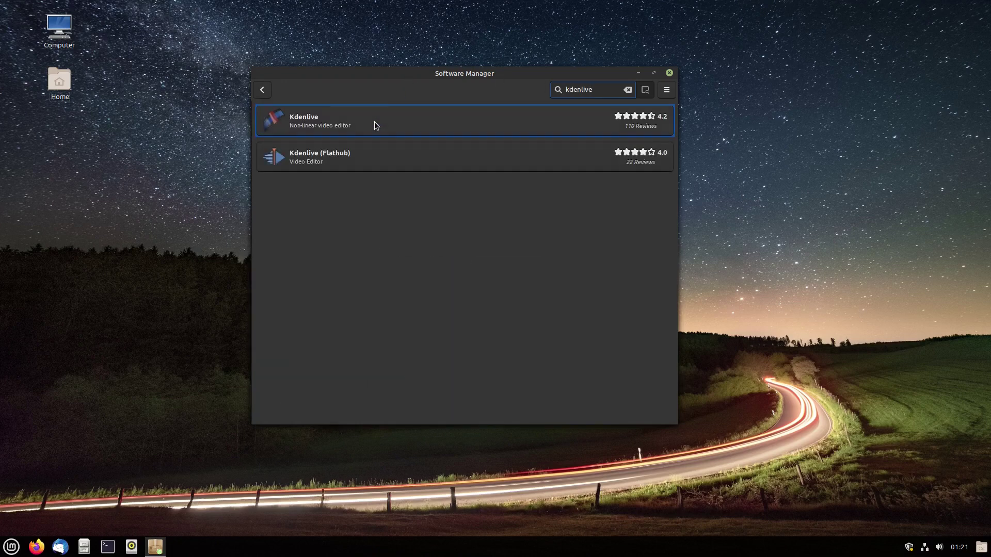
pyautogui.click(602, 121)
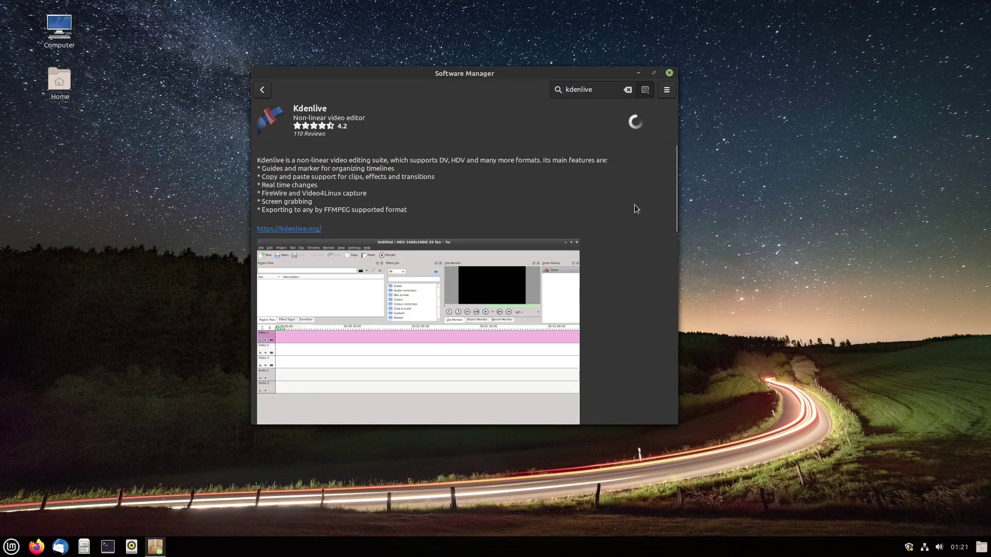
pyautogui.scroll(-5, 631, 206)
pyautogui.scroll(-4, 590, 215)
pyautogui.scroll(2, 578, 222)
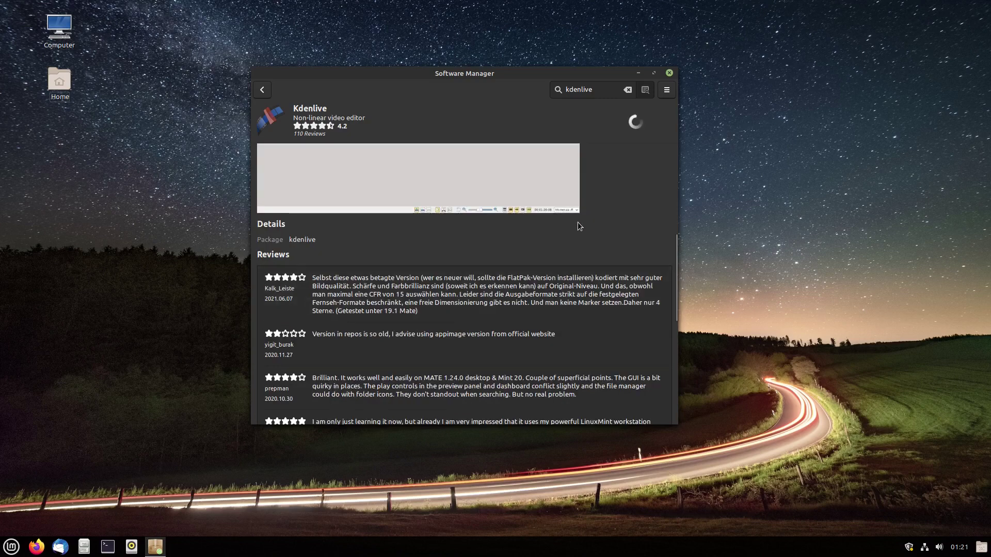
pyautogui.scroll(4, 588, 231)
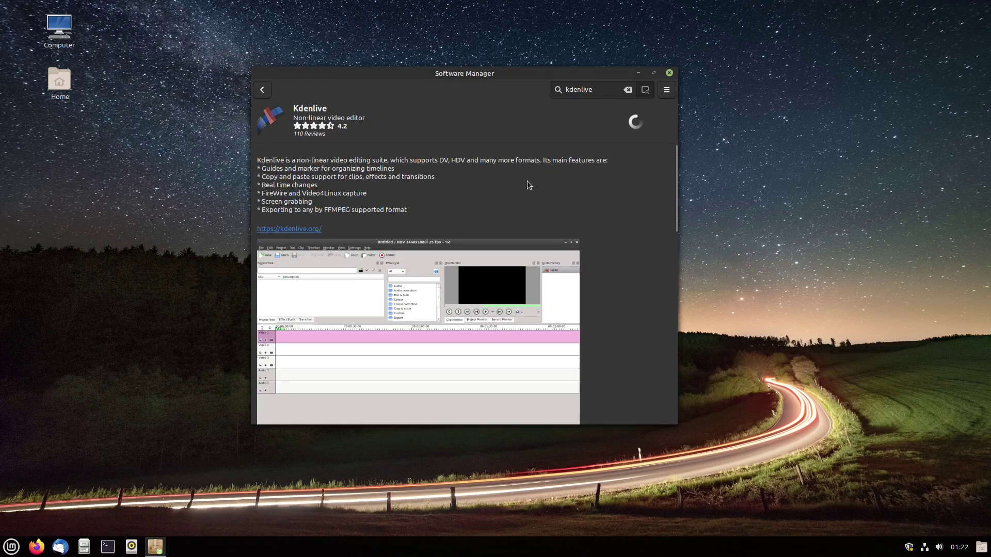
pyautogui.scroll(-10, 590, 199)
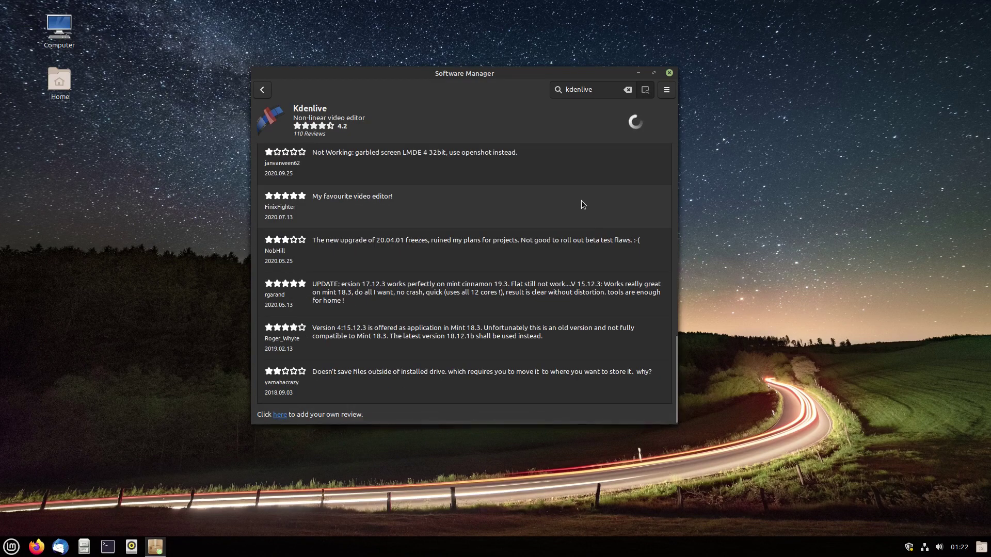
pyautogui.scroll(10, 583, 204)
pyautogui.scroll(-6, 352, 182)
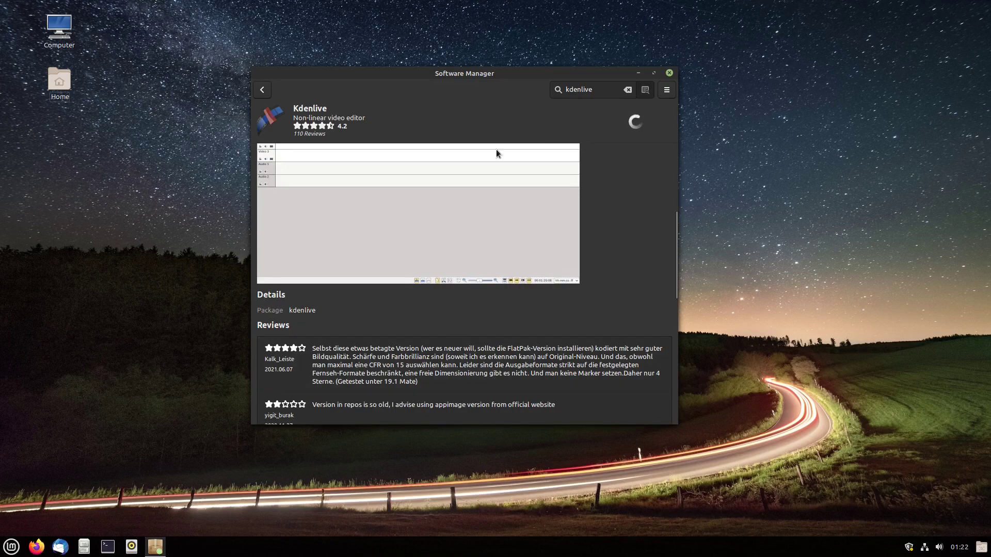
# - View the Flathub Kdenlive listing, then go back to the home page
pyautogui.click(263, 90)
pyautogui.click(276, 149)
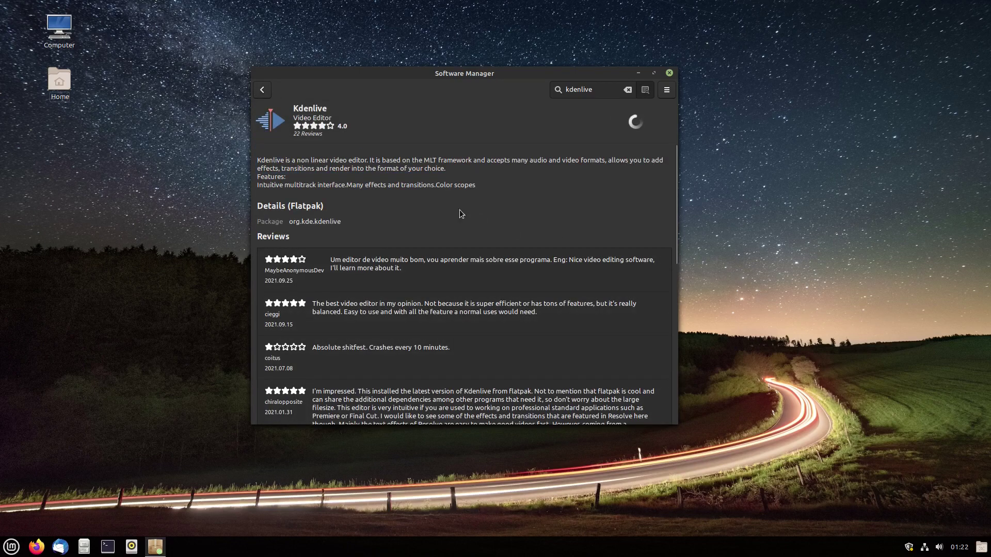
pyautogui.click(264, 91)
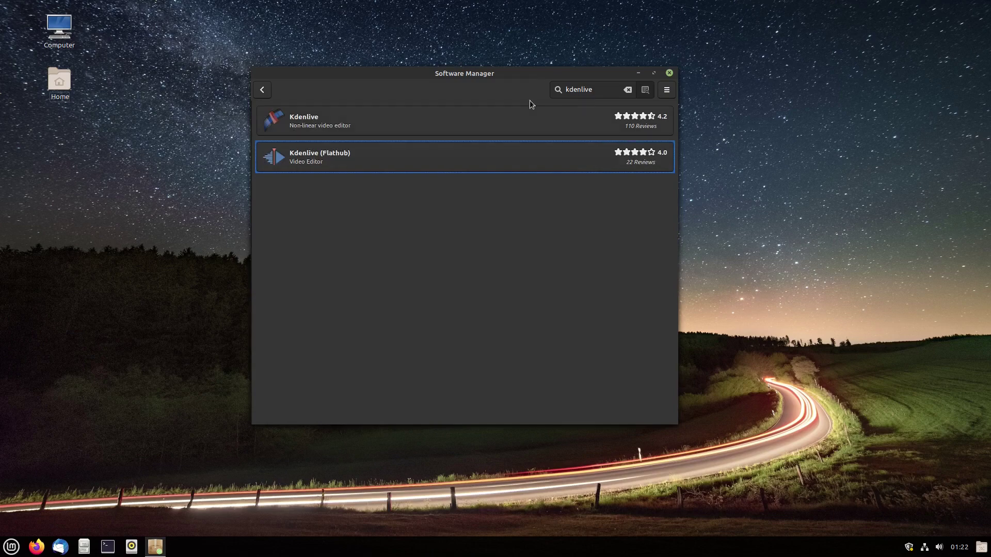
pyautogui.click(262, 91)
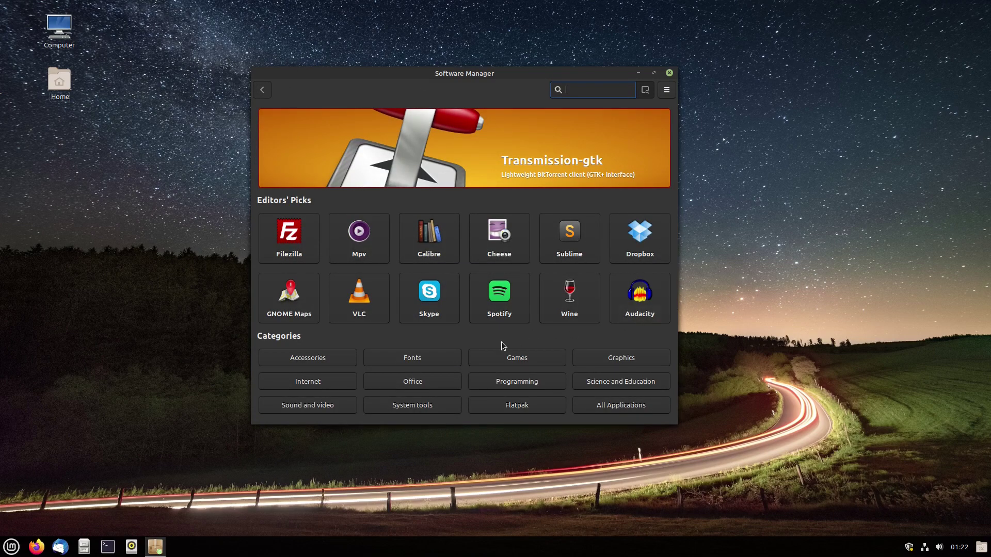
# - Install Keepassx from Accessories, authenticating with the administrator password
pyautogui.click(303, 361)
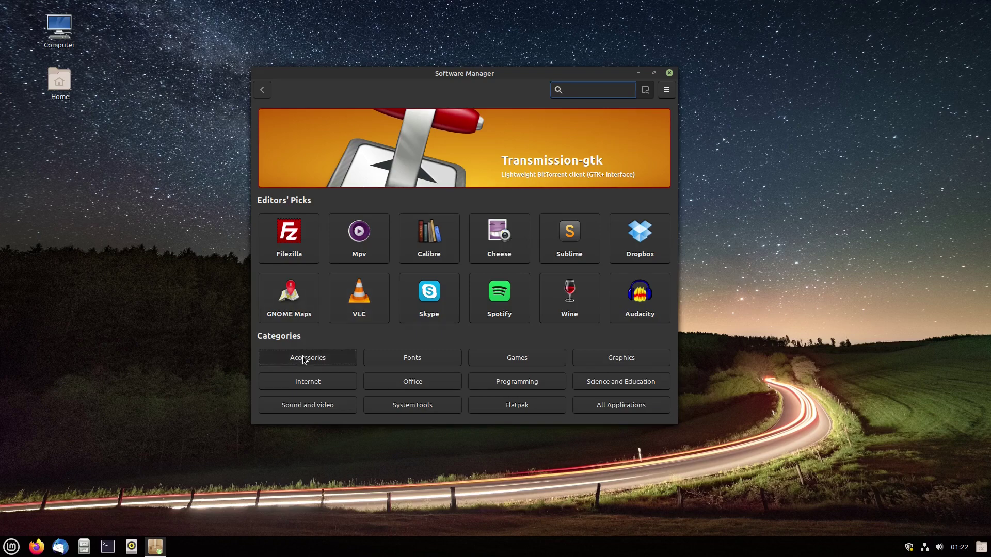
pyautogui.scroll(-3, 433, 196)
pyautogui.scroll(-2, 438, 204)
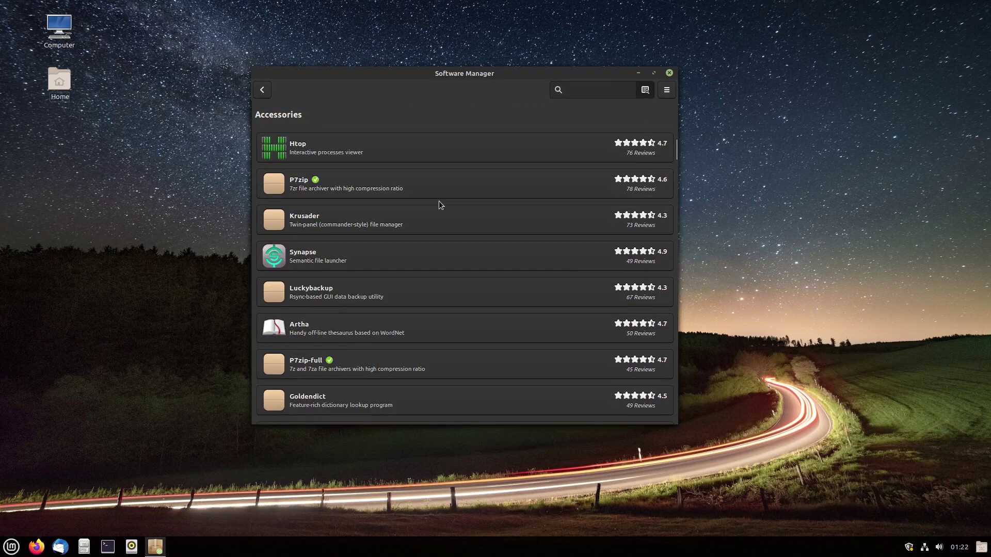
pyautogui.scroll(5, 439, 204)
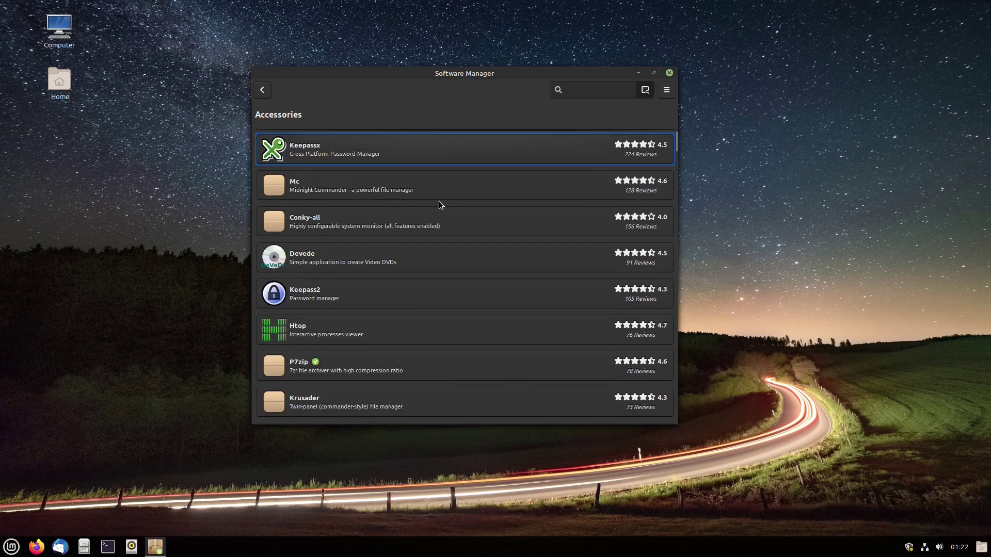
pyautogui.click(450, 155)
pyautogui.click(641, 129)
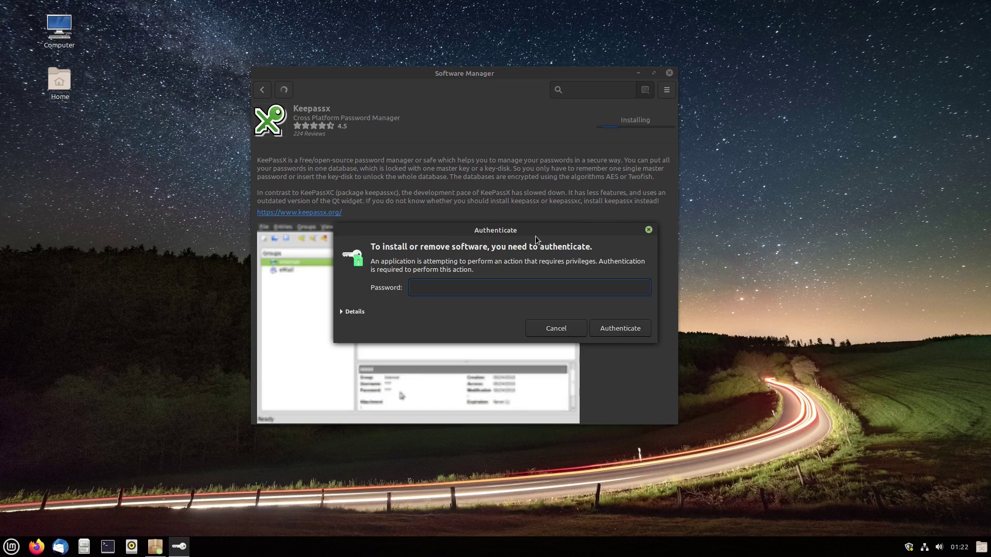
pyautogui.write('***')
pyautogui.click(612, 329)
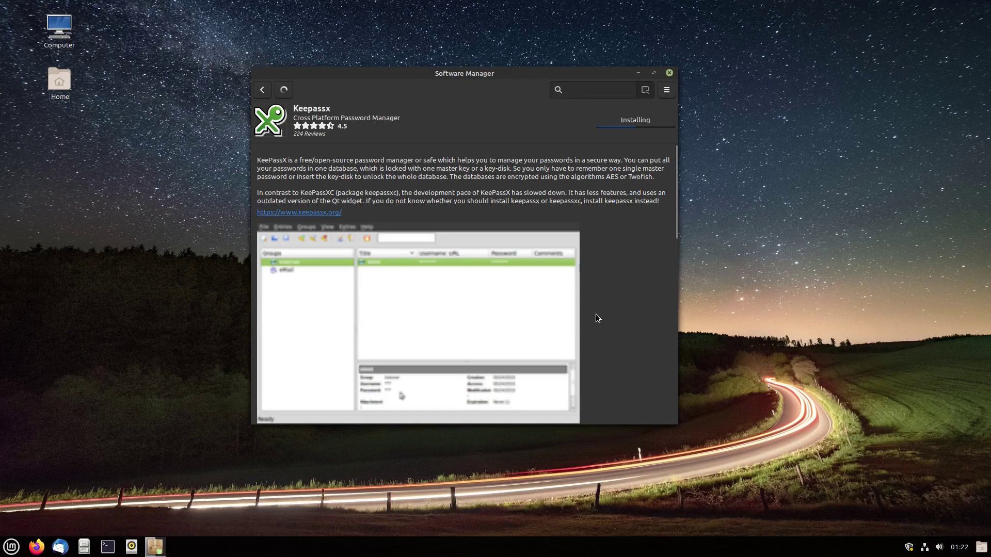